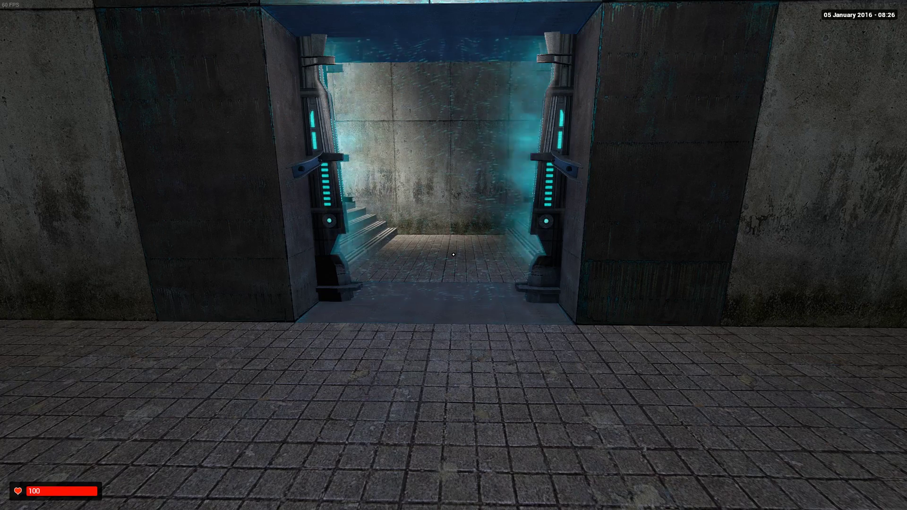
Walk through the gateway and up the stairs to the four-wheeled chassis, and look over the parts laid out there.
{"action": "key", "text": "w"}
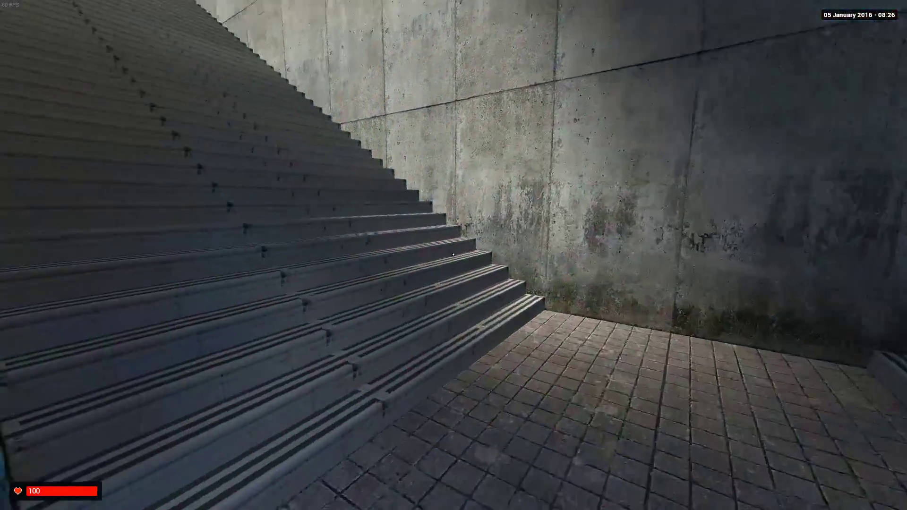
{"action": "key", "text": "w"}
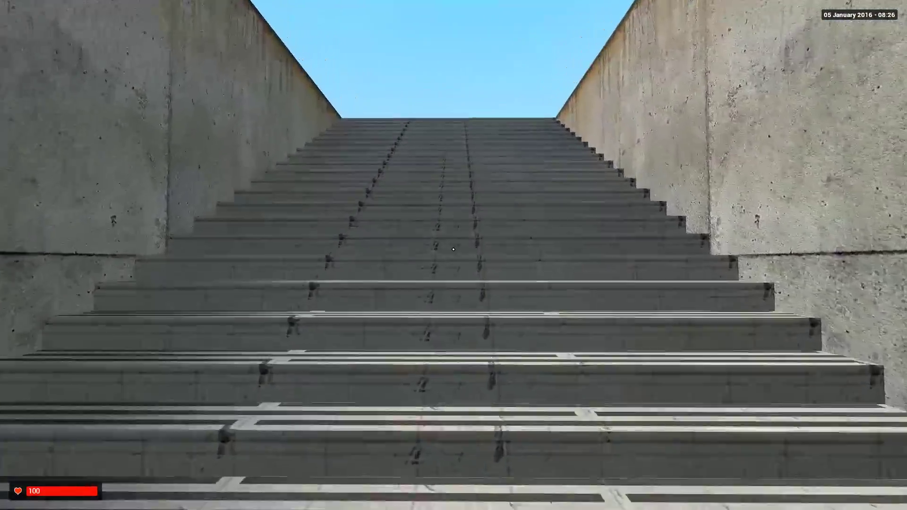
{"action": "key", "text": "w"}
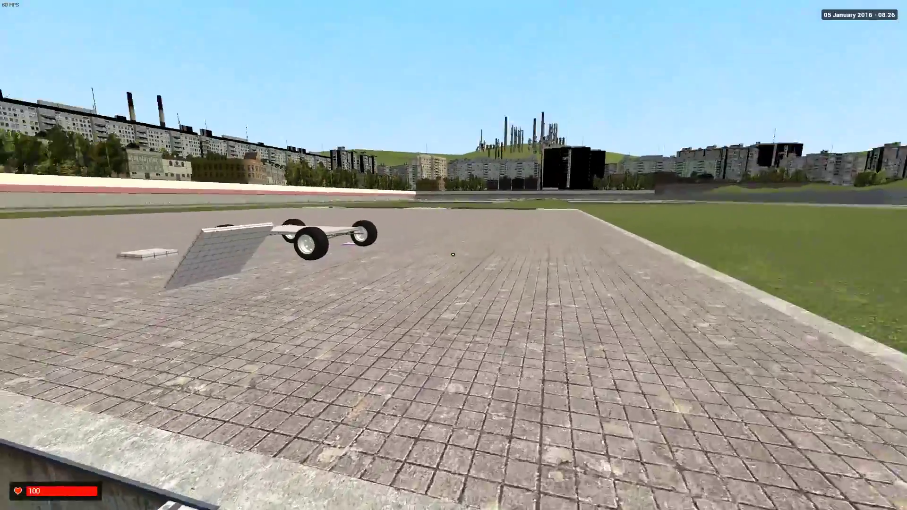
{"action": "key", "text": "w"}
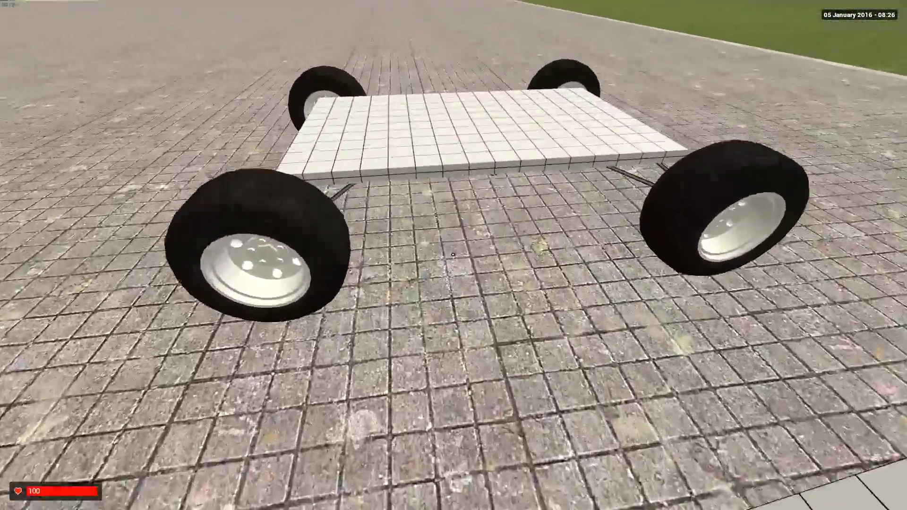
{"action": "key", "text": "s"}
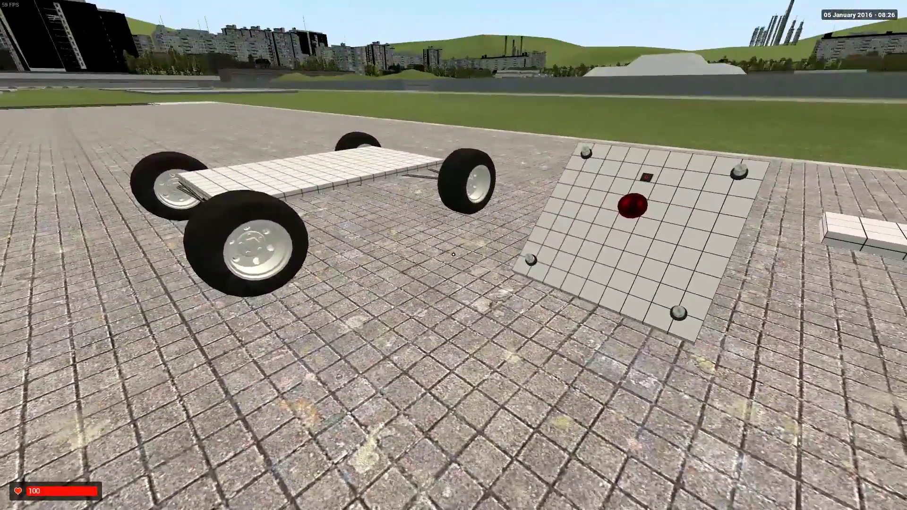
{"action": "key", "text": "a"}
{"action": "key", "text": "a"}
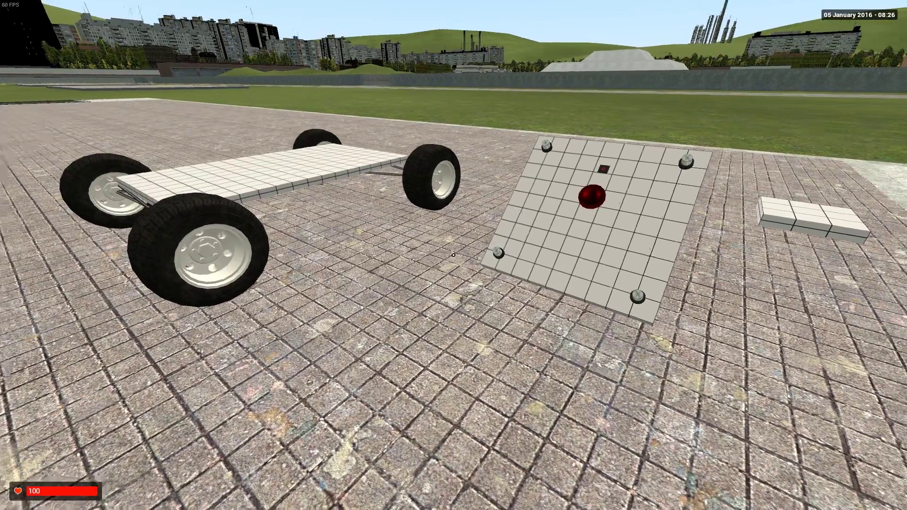
Apply a weight of 200 to the chassis base plate with the Weight - Improved tool.
{"action": "key", "text": "q"}
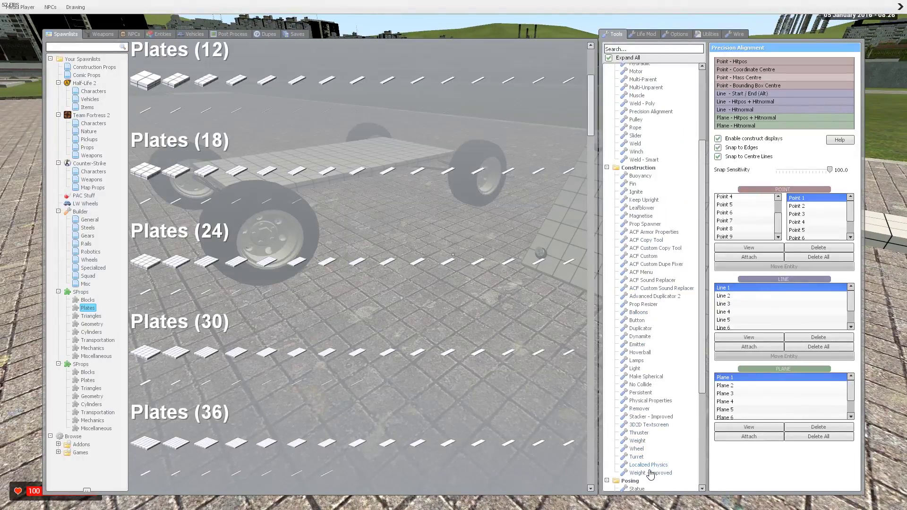
{"action": "left_click", "coordinate": [650, 473]}
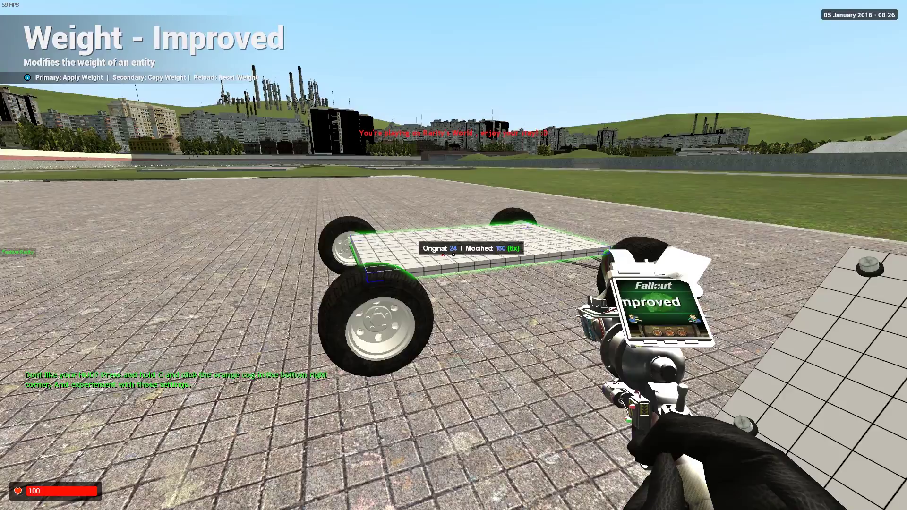
{"action": "key", "text": "w"}
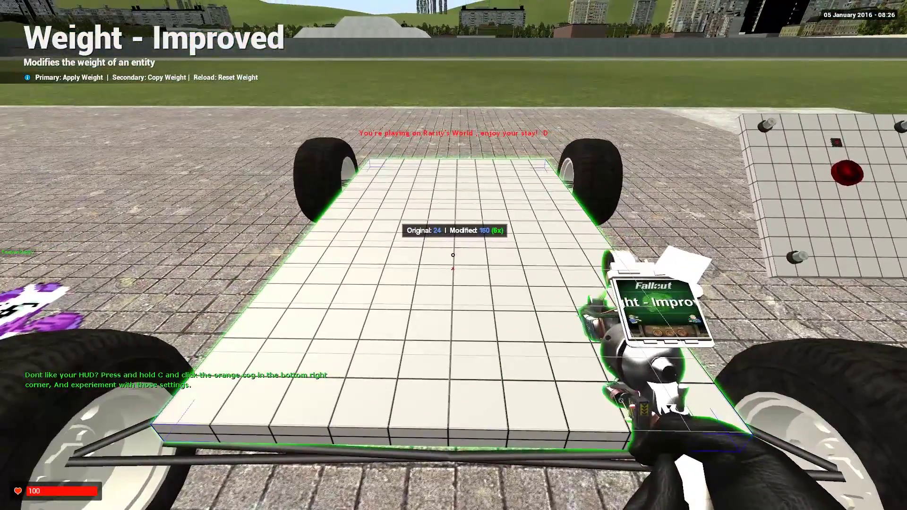
{"action": "left_click", "coordinate": [453, 255]}
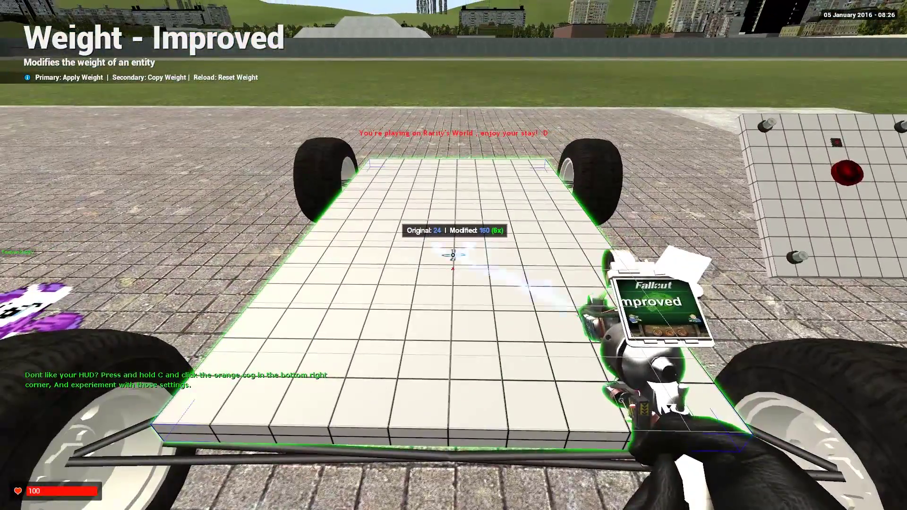
{"action": "key", "text": "s"}
{"action": "key", "text": "1"}
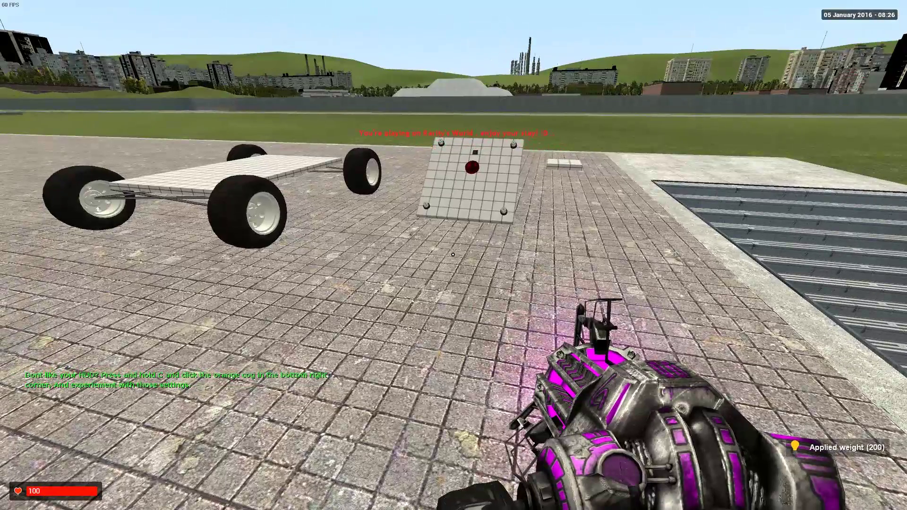
Activate the ACF Menu tool and expand the Engines category under Mobility.
{"action": "key", "text": "q"}
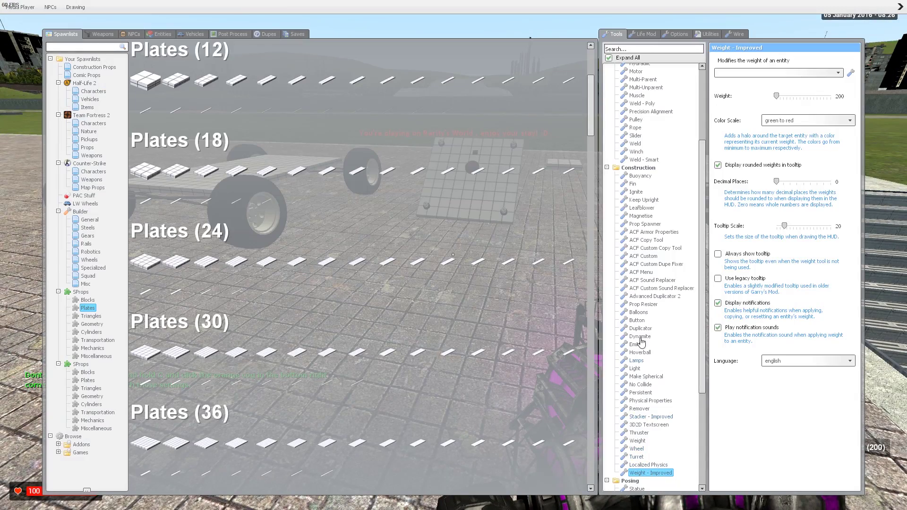
{"action": "scroll", "coordinate": [641, 344], "scroll_direction": "up", "scroll_amount": 5}
{"action": "left_click", "coordinate": [641, 77]}
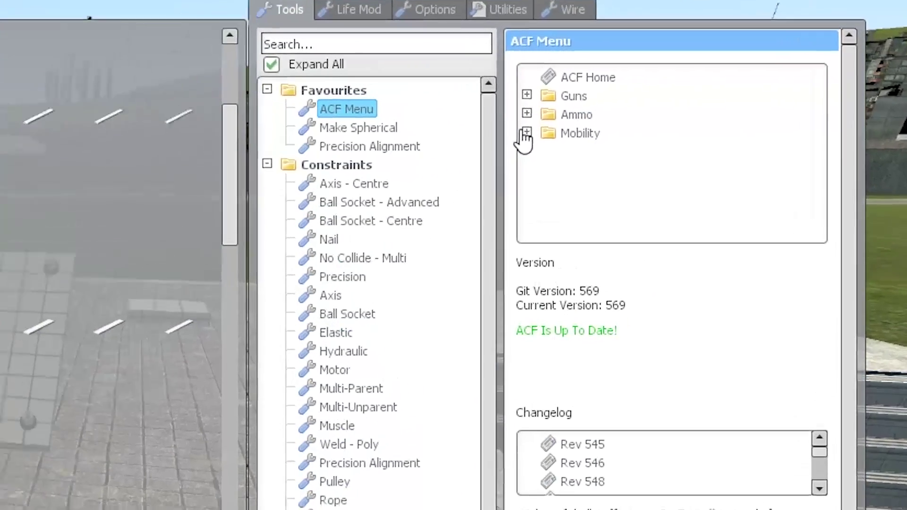
{"action": "left_click", "coordinate": [719, 87]}
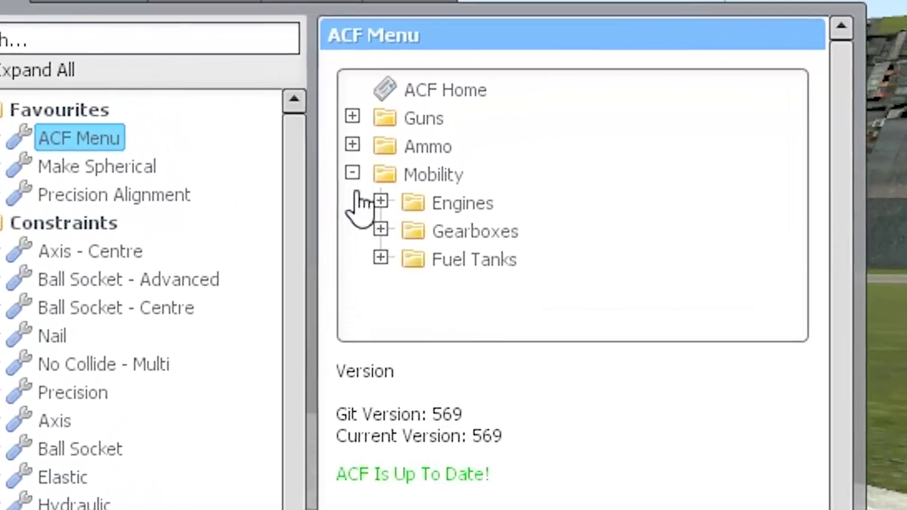
{"action": "left_click", "coordinate": [215, 251]}
Choose the 5.2L V6 Diesel from the V6 engines as the entity to spawn.
{"action": "scroll", "coordinate": [144, 331], "scroll_direction": "down", "scroll_amount": 2}
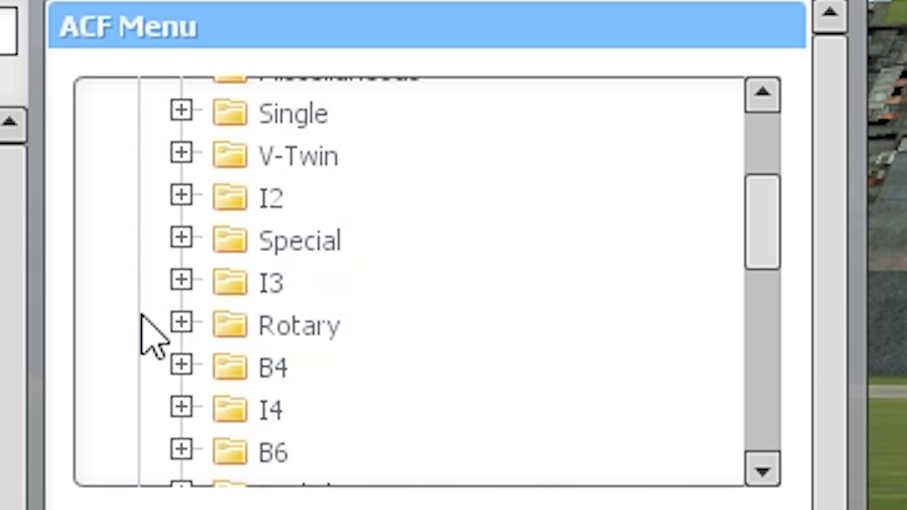
{"action": "scroll", "coordinate": [144, 331], "scroll_direction": "down", "scroll_amount": 2}
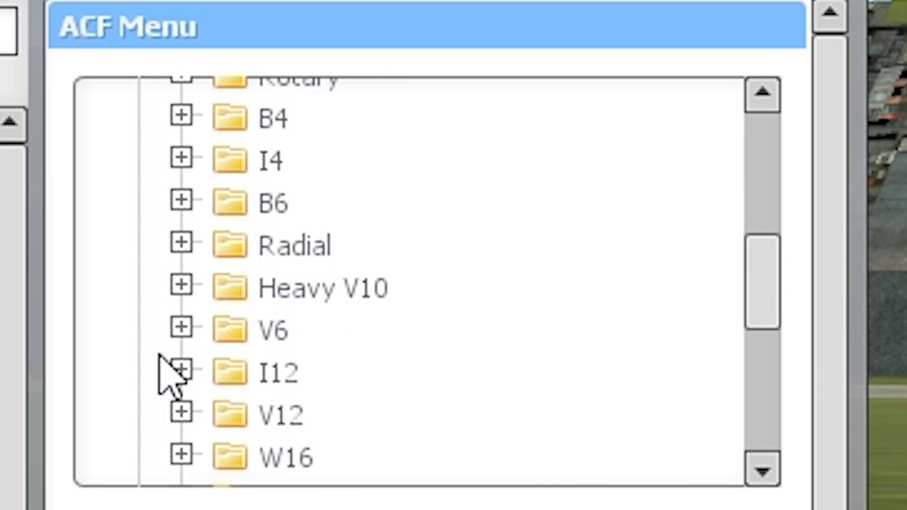
{"action": "left_click", "coordinate": [182, 327]}
{"action": "scroll", "coordinate": [189, 338], "scroll_direction": "down", "scroll_amount": 2}
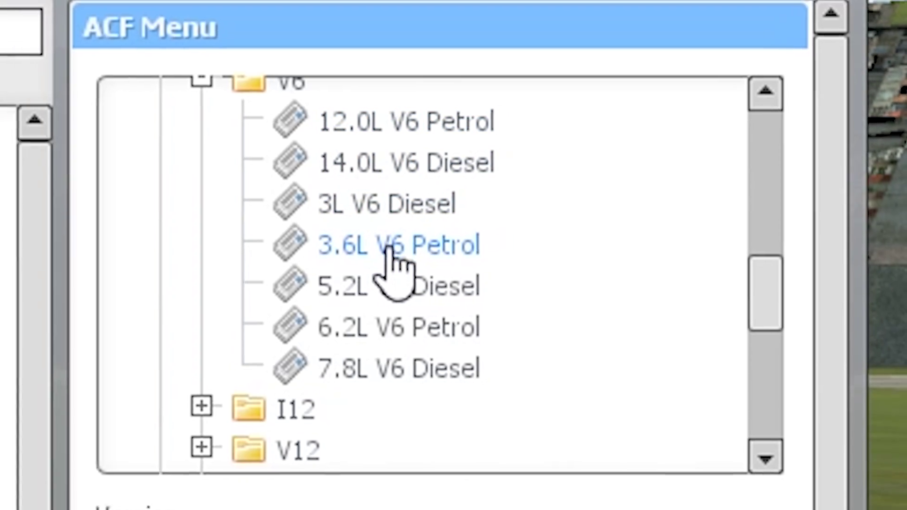
{"action": "left_click", "coordinate": [389, 250]}
{"action": "left_click", "coordinate": [397, 285]}
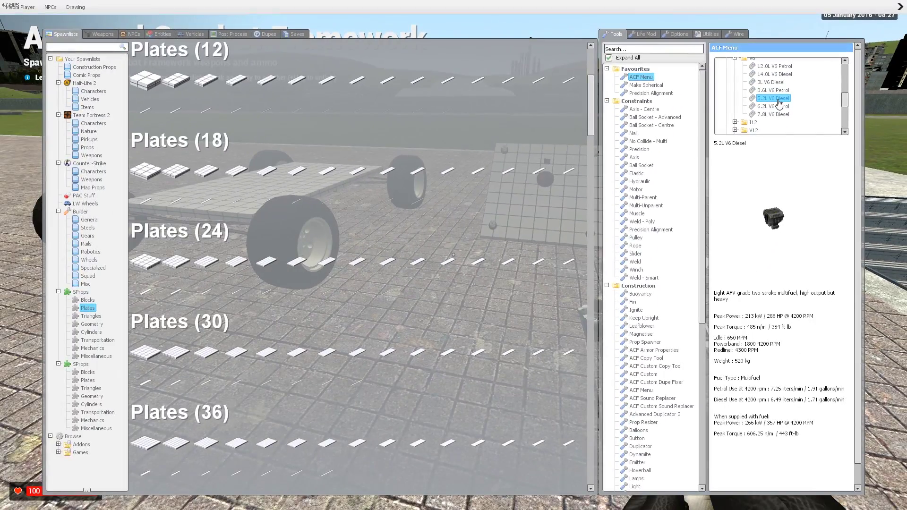
{"action": "key", "text": "q"}
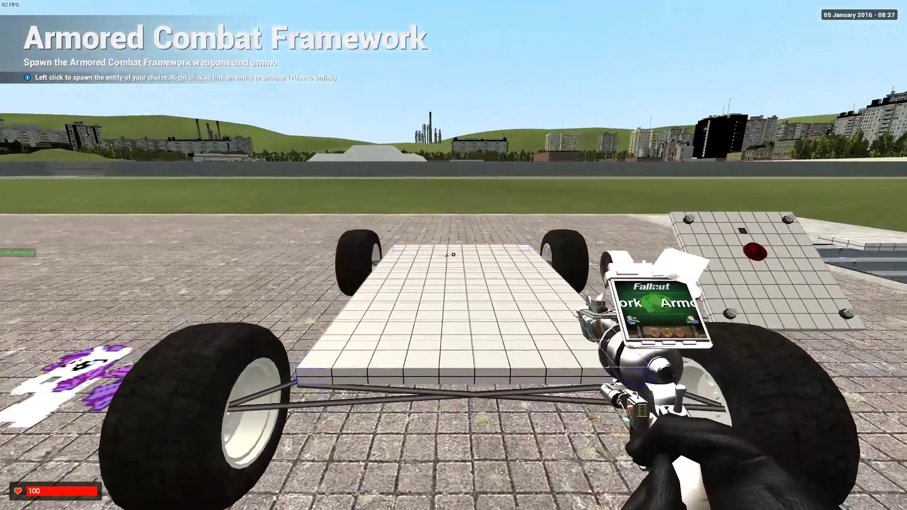
Spawn the selected V6 diesel engine on the far end of the chassis plate.
{"action": "key", "text": "w"}
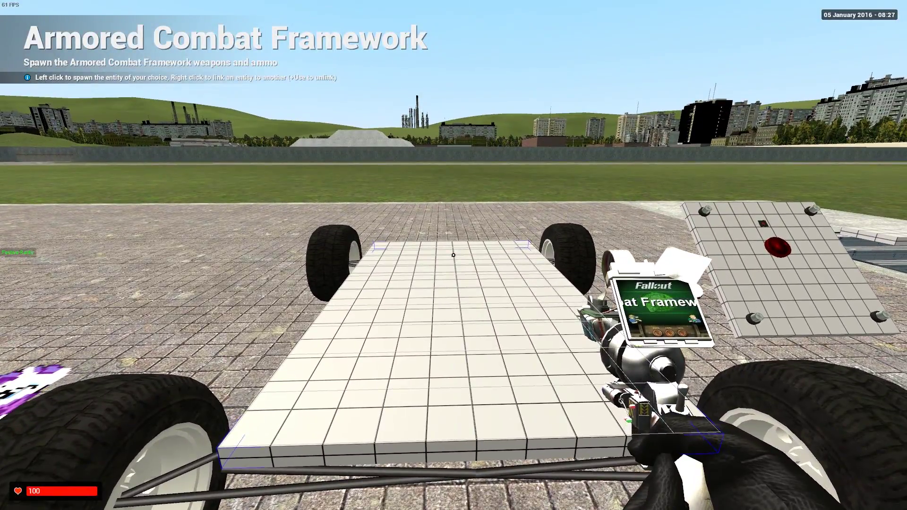
{"action": "left_click", "coordinate": [454, 255]}
{"action": "key", "text": "1"}
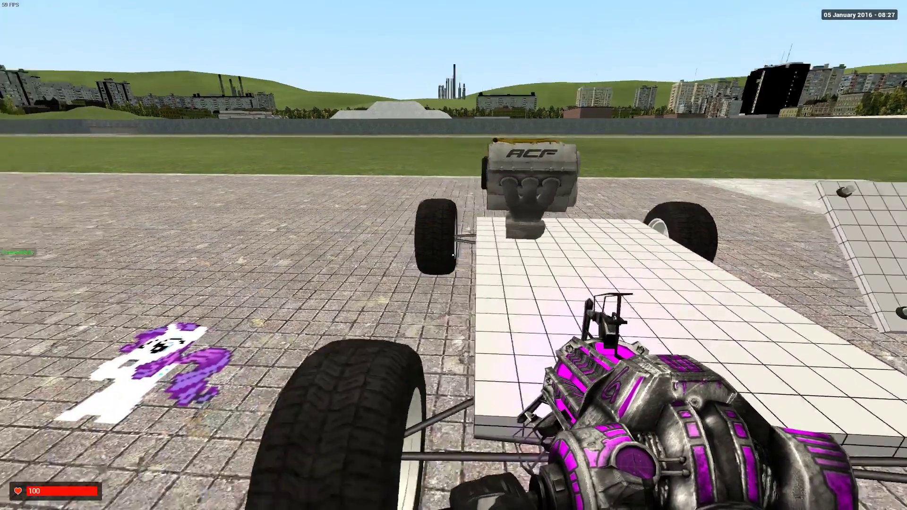
Position the engine over the chassis plate with the physics gun, turned so its pulley side faces the plate's end.
{"action": "key", "text": "a"}
{"action": "key", "text": "w"}
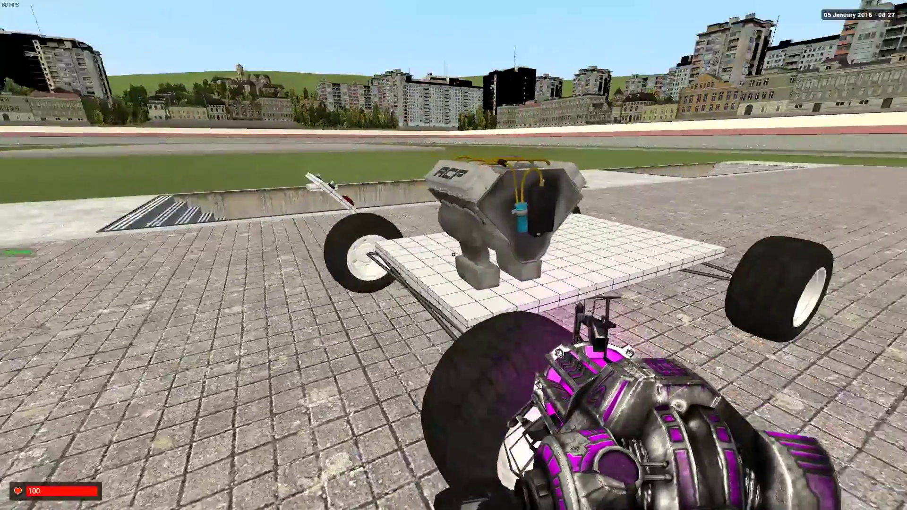
{"action": "key", "text": "a"}
{"action": "left_click", "coordinate": [454, 256]}
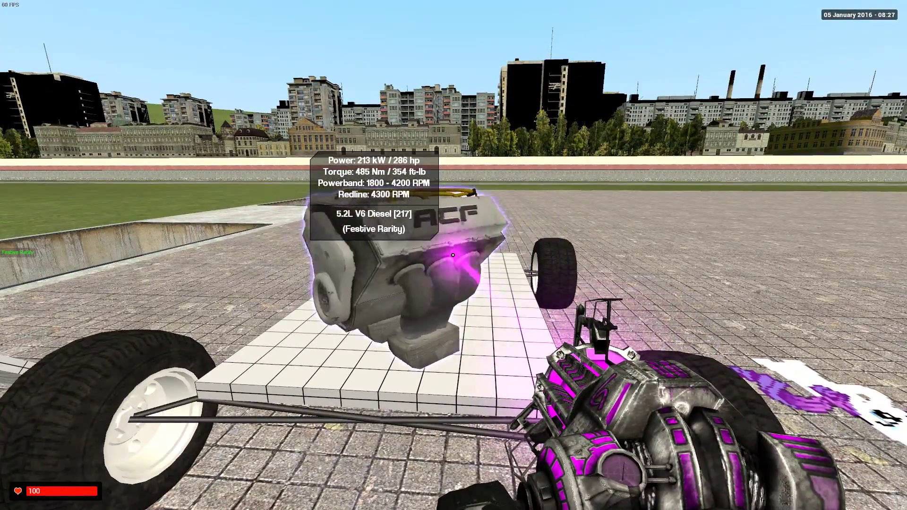
{"action": "left_click_drag", "start_coordinate": [452, 255], "coordinate": [453, 255]}
{"action": "key", "text": "q"}
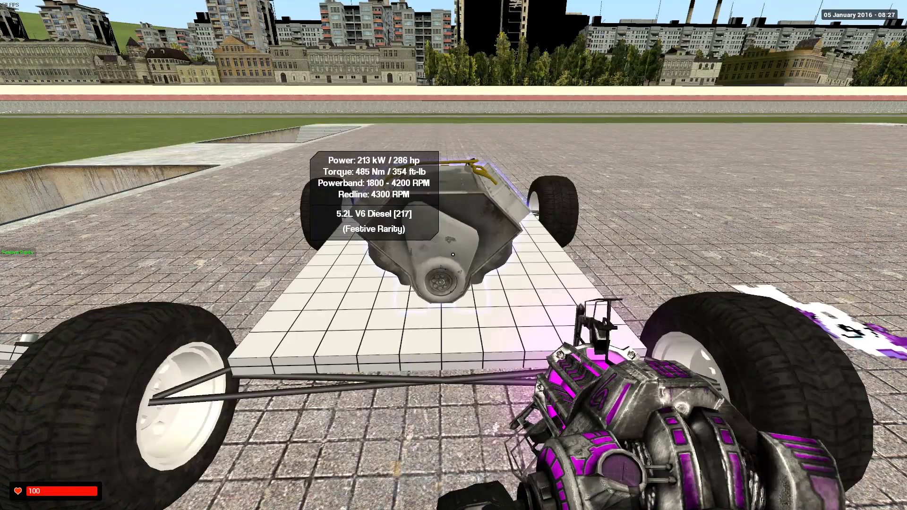
{"action": "left_click_drag", "start_coordinate": [452, 256], "coordinate": [452, 255]}
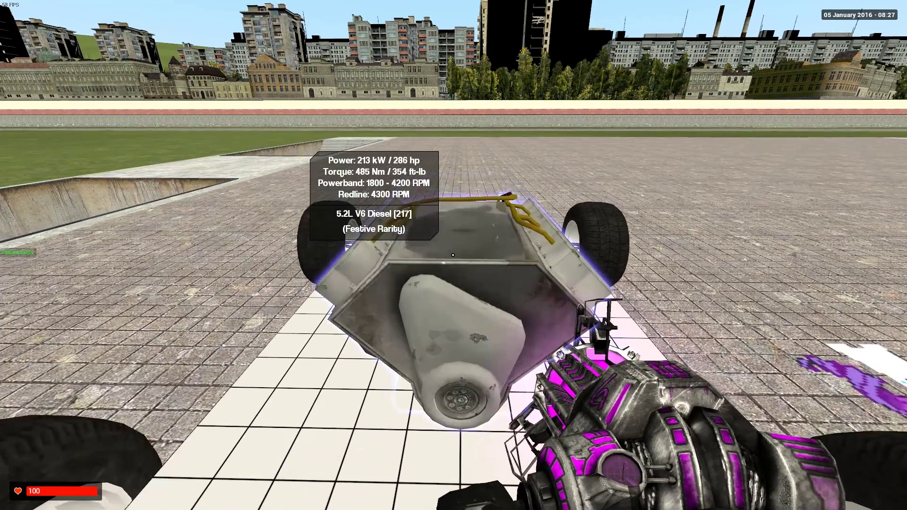
Enable Physgun Build Mode in the player options.
{"action": "key", "text": "q"}
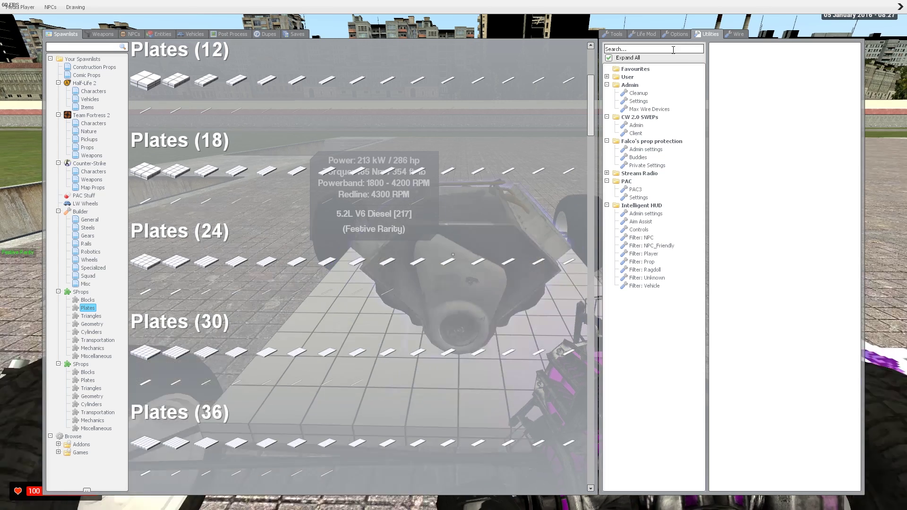
{"action": "left_click", "coordinate": [668, 36]}
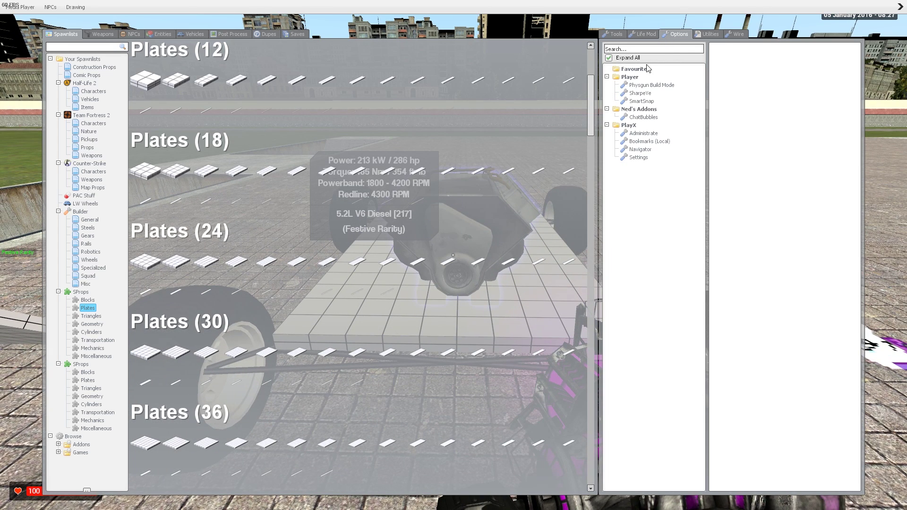
{"action": "left_click", "coordinate": [650, 85]}
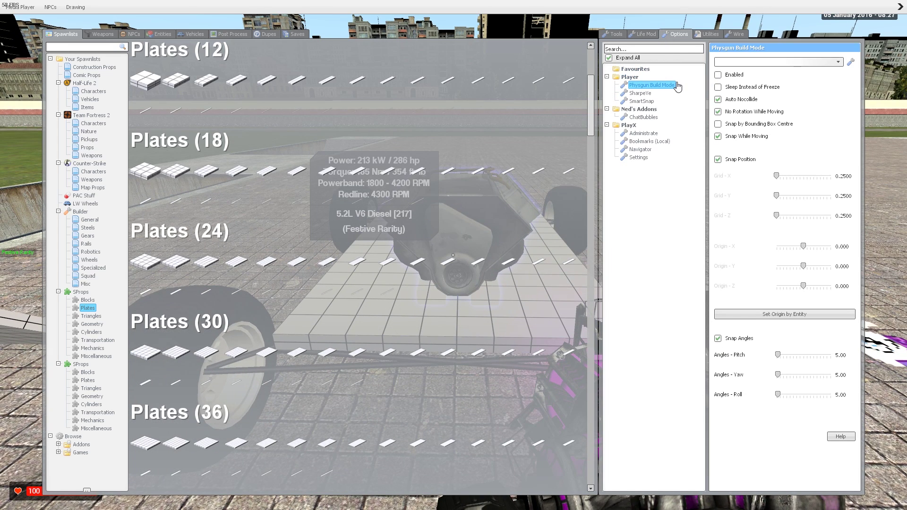
{"action": "left_click", "coordinate": [719, 75]}
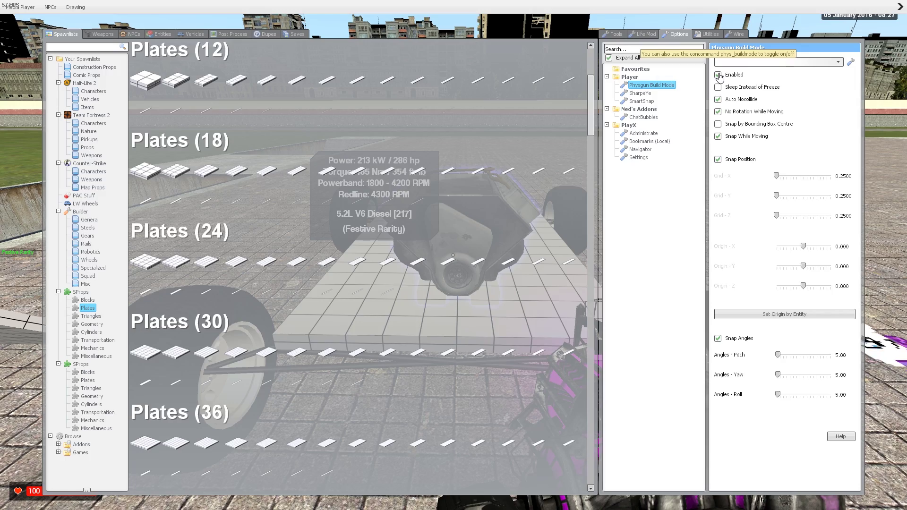
{"action": "key", "text": "q"}
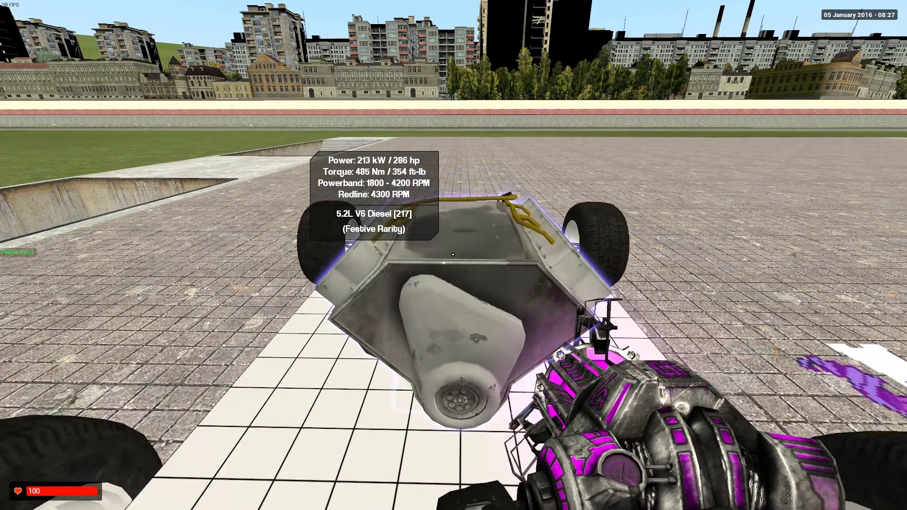
Review the Physgun Build Mode snapping settings and check the engine's placement on the chassis from a low viewpoint.
{"action": "key", "text": "q"}
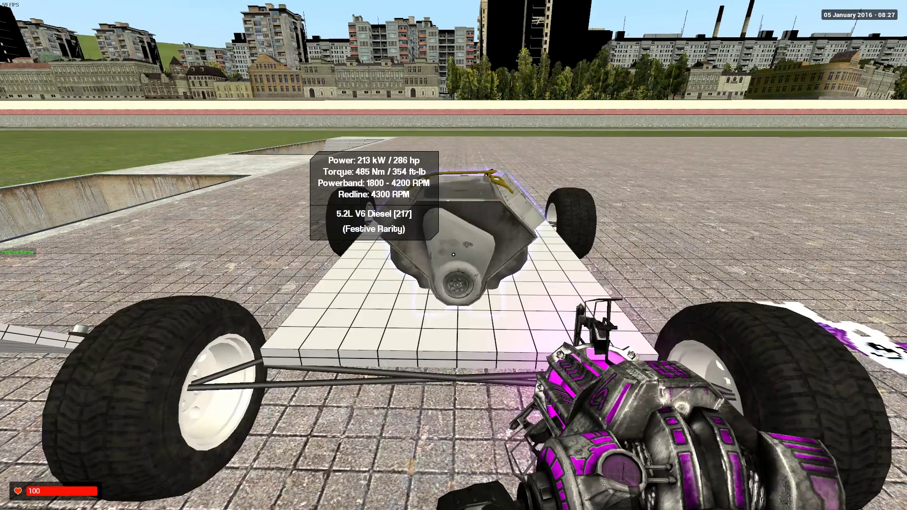
{"action": "key", "text": "q"}
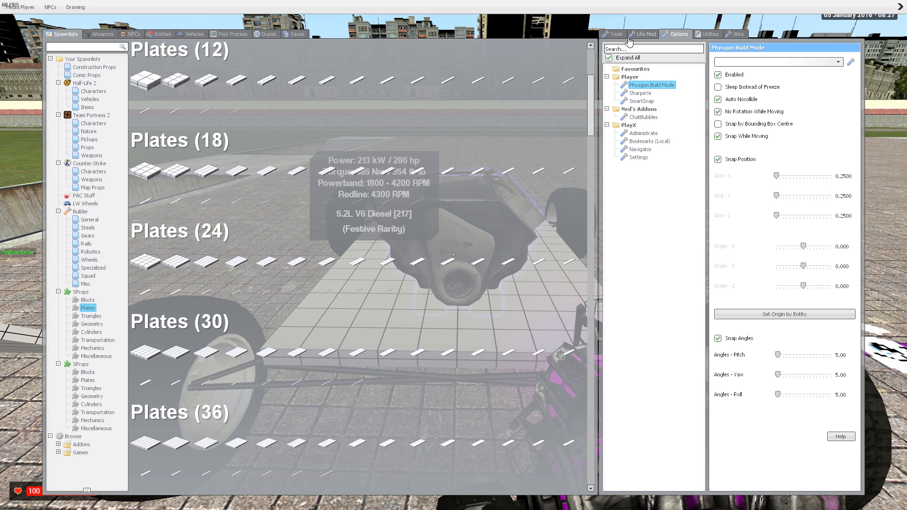
{"action": "key", "text": "q"}
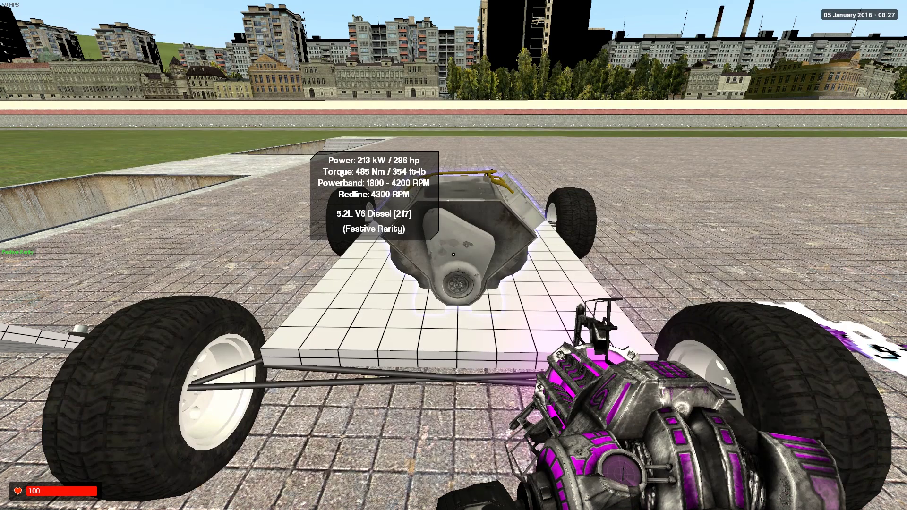
{"action": "key", "text": "Tab"}
{"action": "key", "text": "q"}
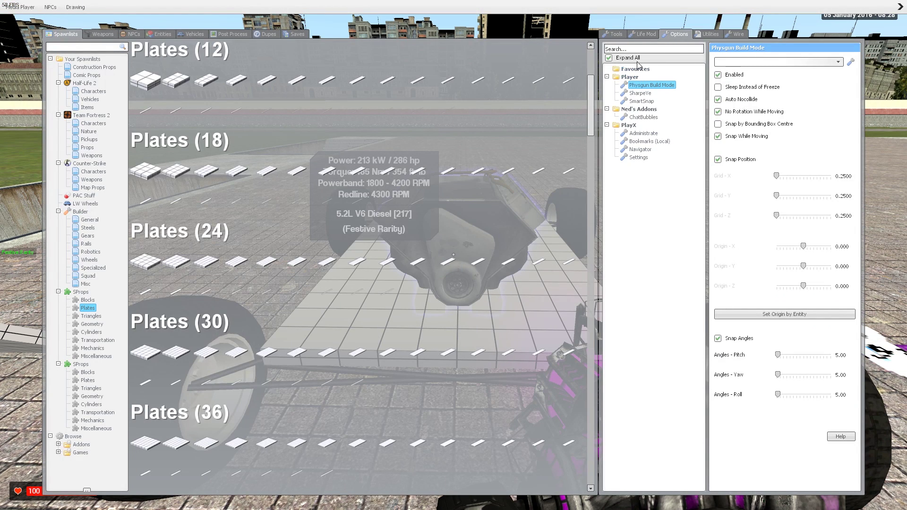
{"action": "key", "text": "q"}
{"action": "key", "text": "ctrl"}
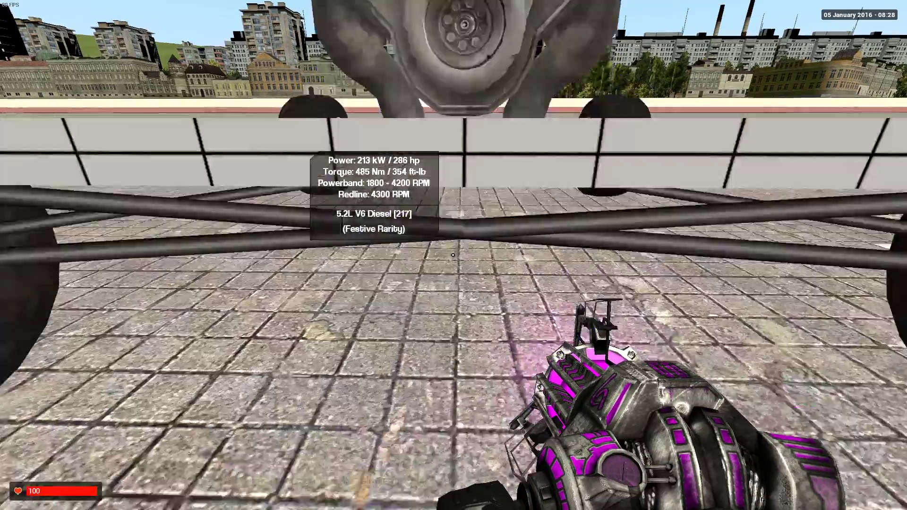
Nudge the engine with the physics gun so it sits centred on the chassis plate's grid, and check its alignment from the plate's end.
{"action": "key", "text": "space"}
{"action": "key", "text": "w"}
{"action": "key", "text": "s"}
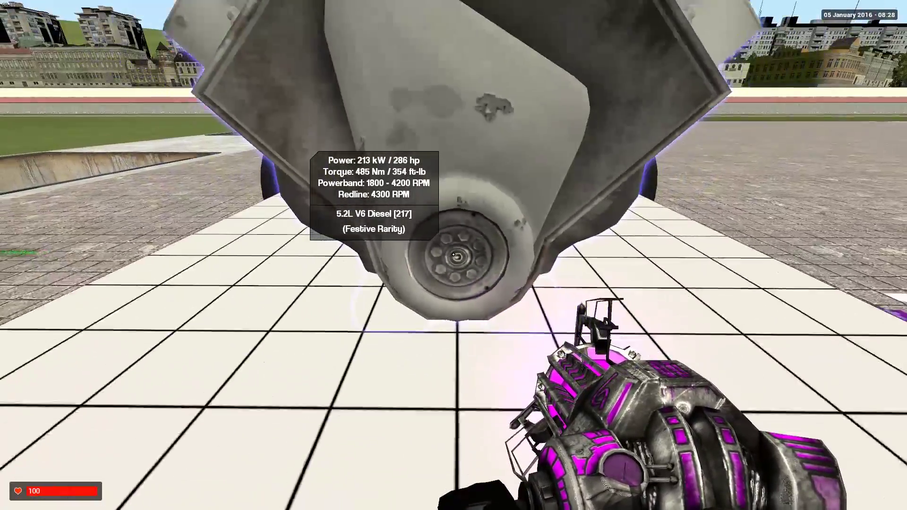
{"action": "key", "text": "ctrl"}
{"action": "key", "text": "w"}
{"action": "key", "text": "s"}
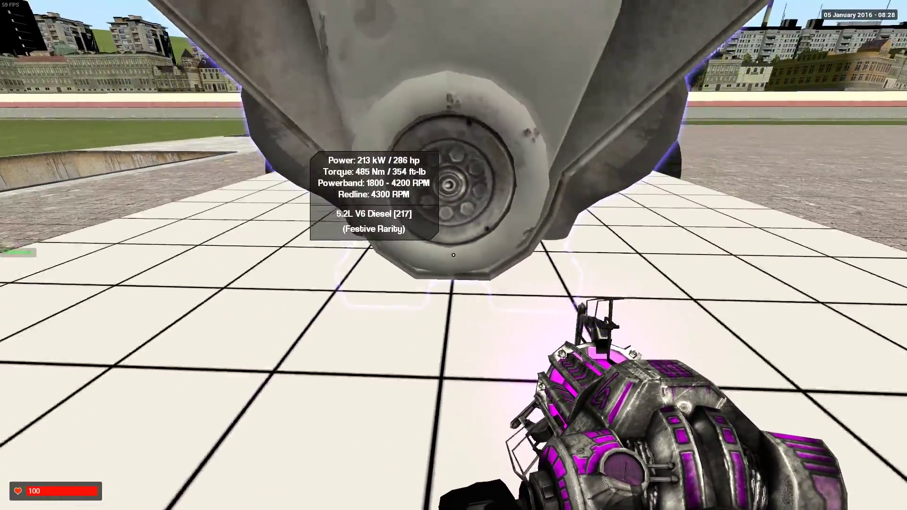
{"action": "left_click", "coordinate": [453, 255]}
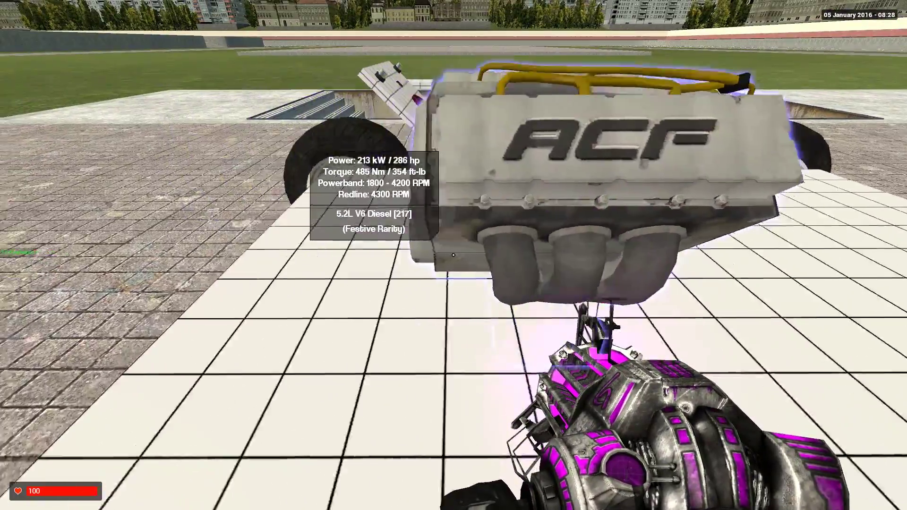
{"action": "key", "text": "w"}
{"action": "key", "text": "a"}
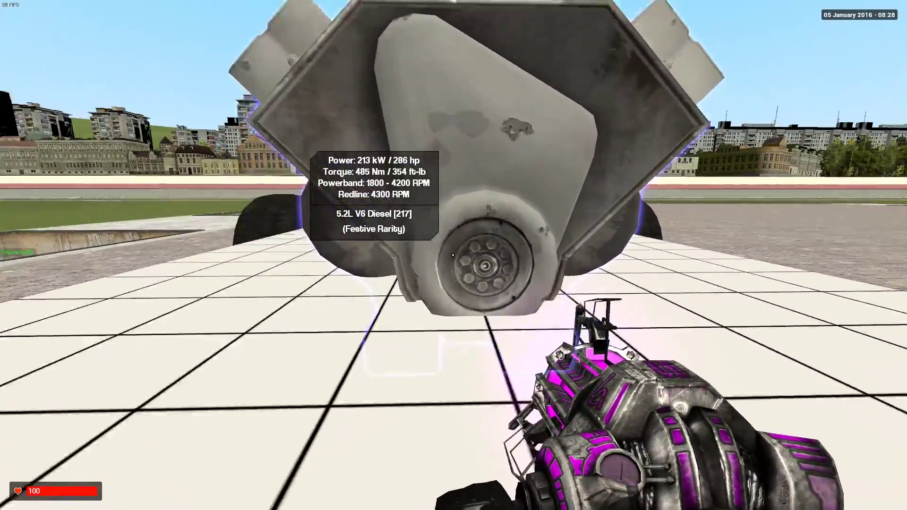
{"action": "key", "text": "s"}
{"action": "key", "text": "s"}
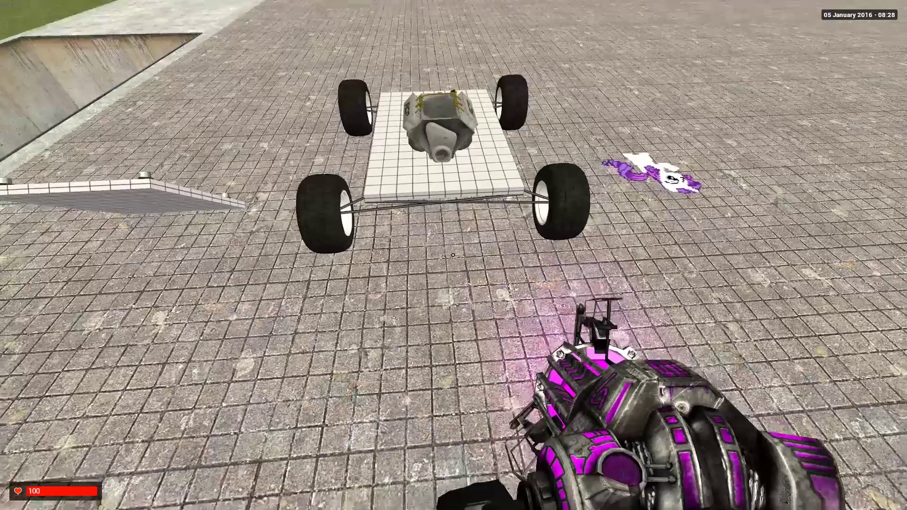
Return to the ACF Menu tool settings and collapse the V6 and Engines categories.
{"action": "key", "text": "w"}
{"action": "key", "text": "q"}
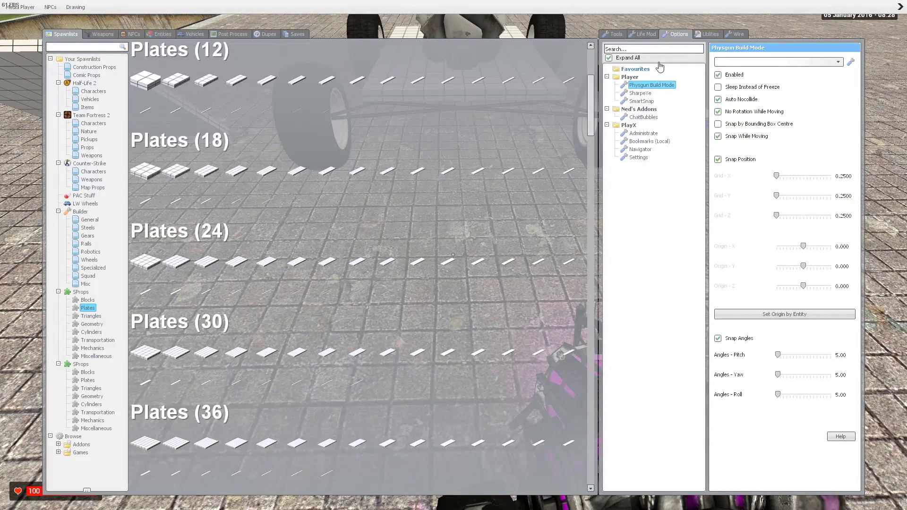
{"action": "left_click", "coordinate": [627, 34]}
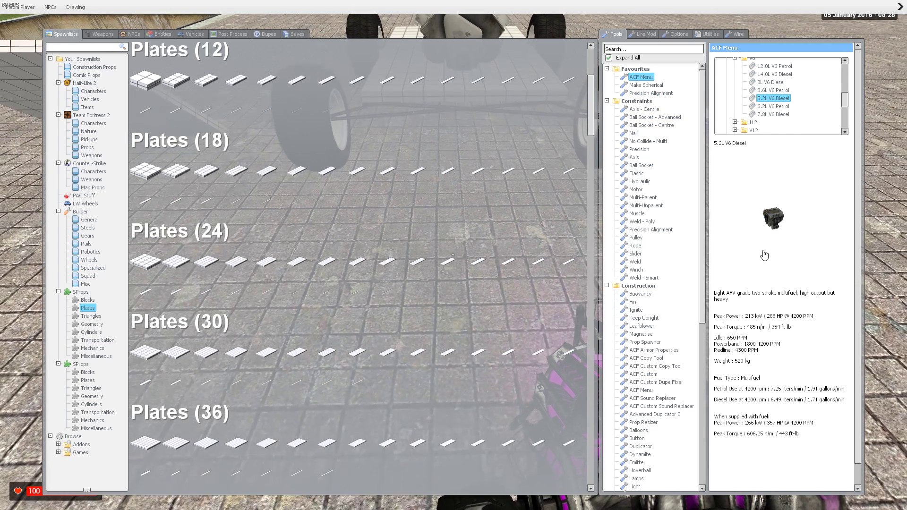
{"action": "scroll", "coordinate": [740, 104], "scroll_direction": "up", "scroll_amount": 1}
{"action": "left_click", "coordinate": [735, 82]}
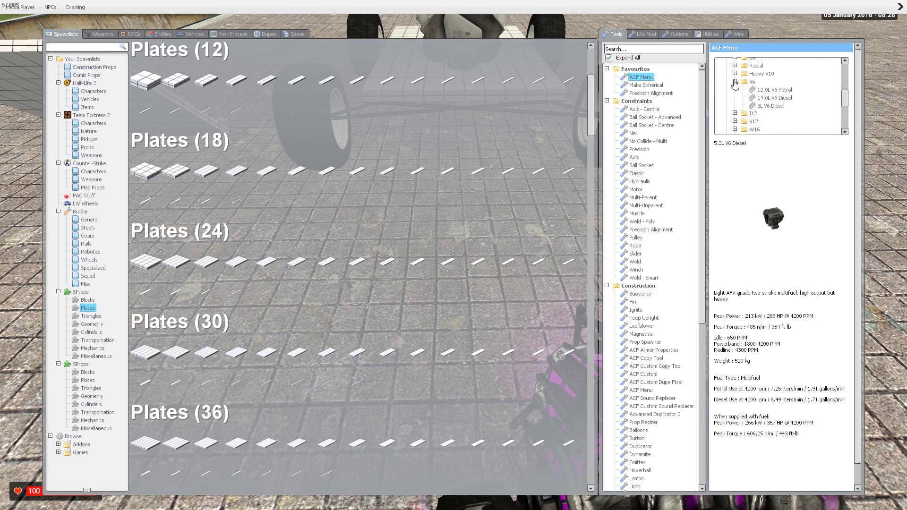
{"action": "scroll", "coordinate": [735, 82], "scroll_direction": "up", "scroll_amount": 1}
{"action": "scroll", "coordinate": [736, 84], "scroll_direction": "up", "scroll_amount": 5}
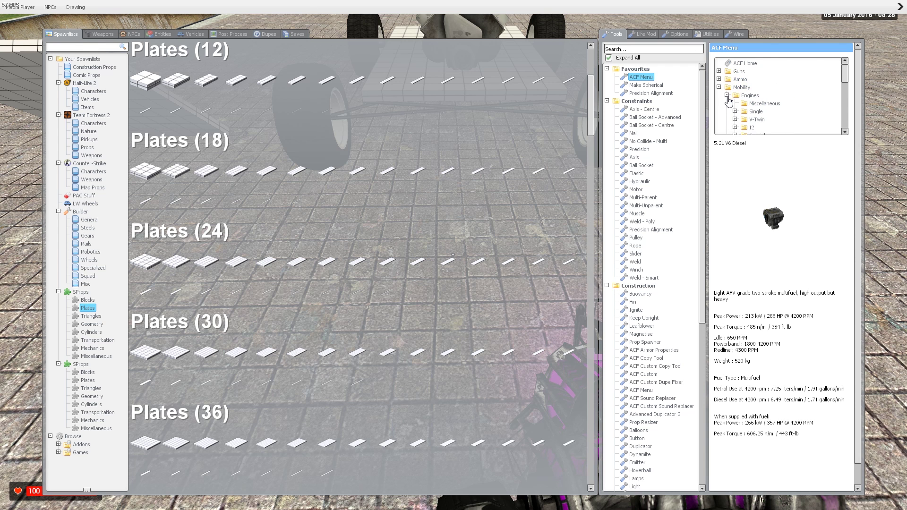
{"action": "left_click", "coordinate": [727, 96]}
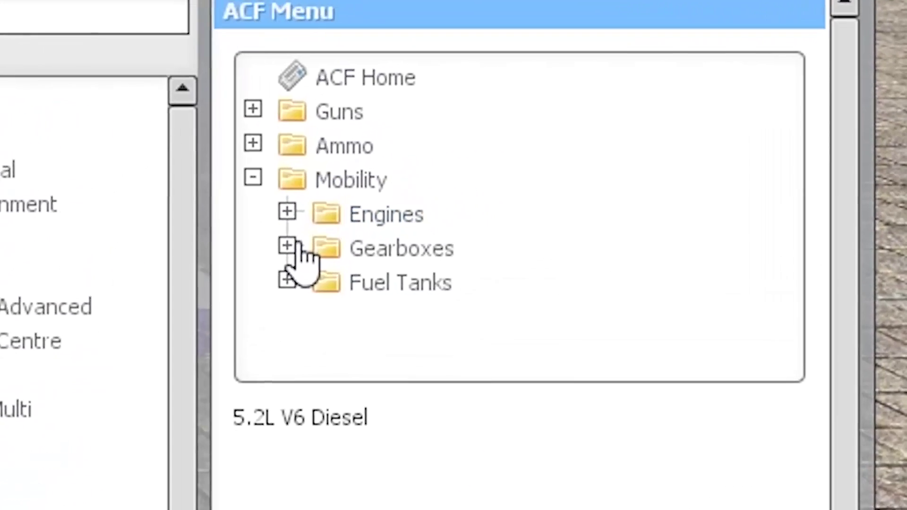
Choose the 6-Speed, Inline, Medium gearbox from the Gearboxes category under Mobility.
{"action": "left_click", "coordinate": [727, 103]}
{"action": "scroll", "coordinate": [274, 267], "scroll_direction": "down", "scroll_amount": 1}
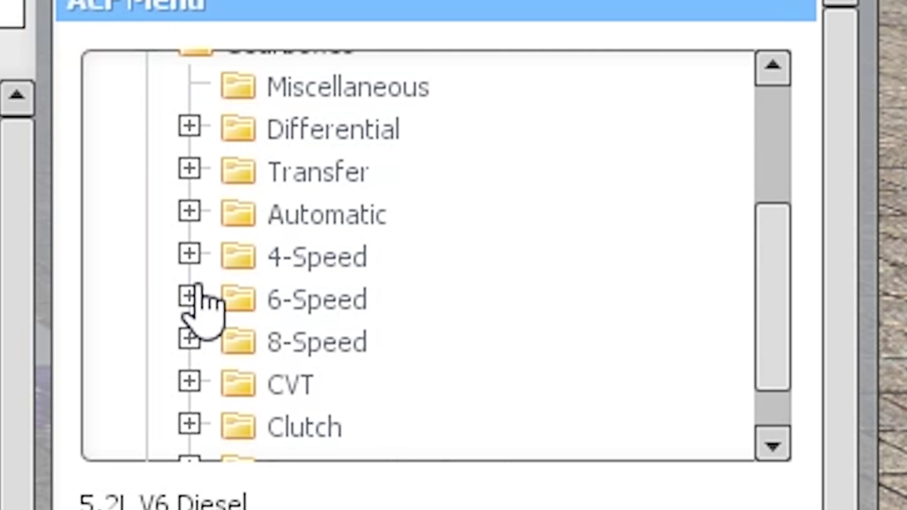
{"action": "left_click", "coordinate": [189, 296]}
{"action": "scroll", "coordinate": [516, 234], "scroll_direction": "down", "scroll_amount": 1}
{"action": "left_click", "coordinate": [526, 260]}
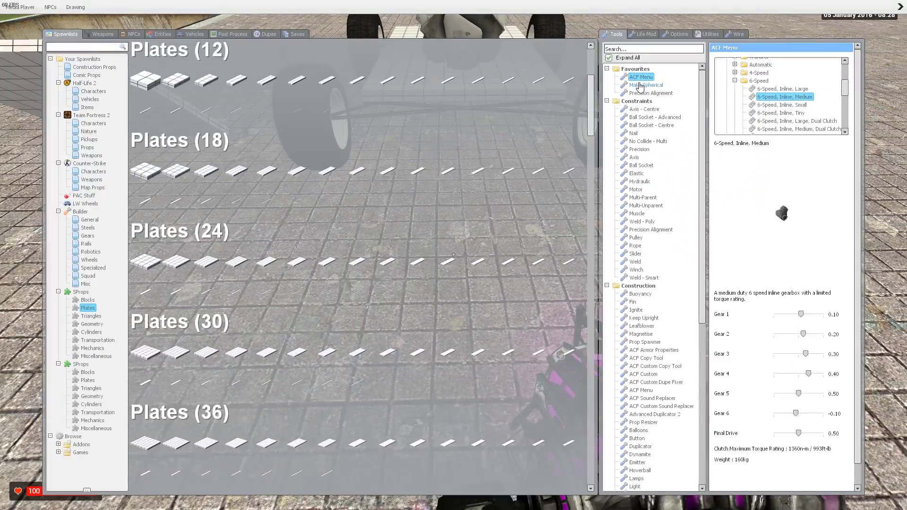
Spawn the medium gearbox on the ground beyond the chassis end, turn it in line with the engine and freeze it.
{"action": "key", "text": "q"}
{"action": "key", "text": "1"}
{"action": "left_click_drag", "start_coordinate": [453, 255], "coordinate": [453, 254]}
{"action": "key", "text": "e"}
{"action": "right_click", "coordinate": [453, 255]}
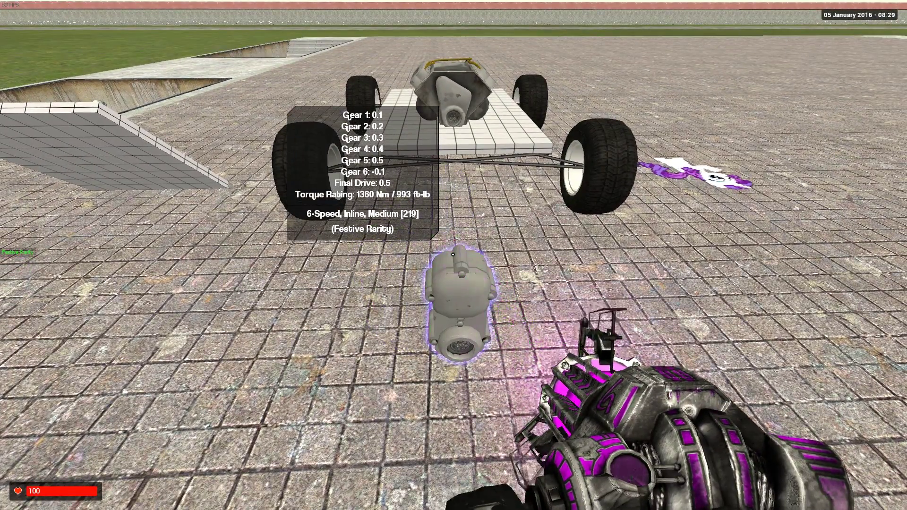
Move the gearbox onto the chassis plate beside the engine's pulley end, sunk so its output end hangs beneath the plate.
{"action": "key", "text": "w"}
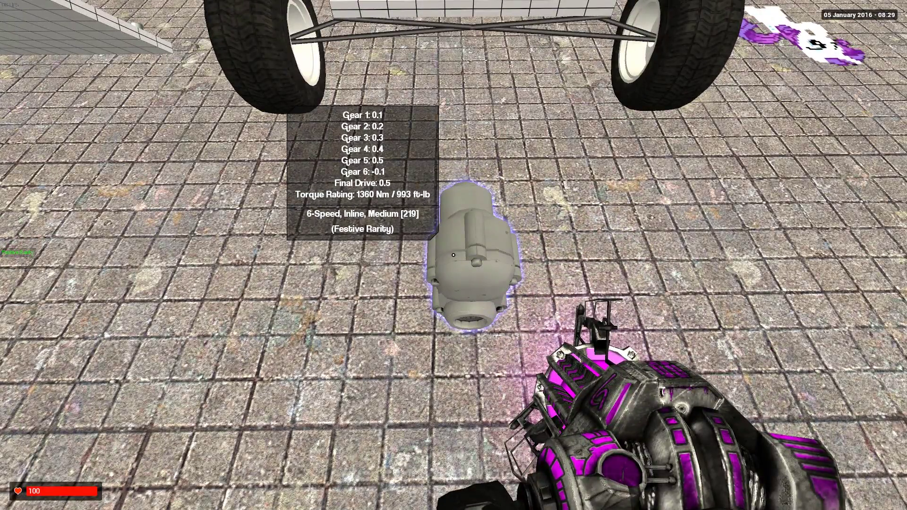
{"action": "key", "text": "d"}
{"action": "key", "text": "d"}
{"action": "key", "text": "w"}
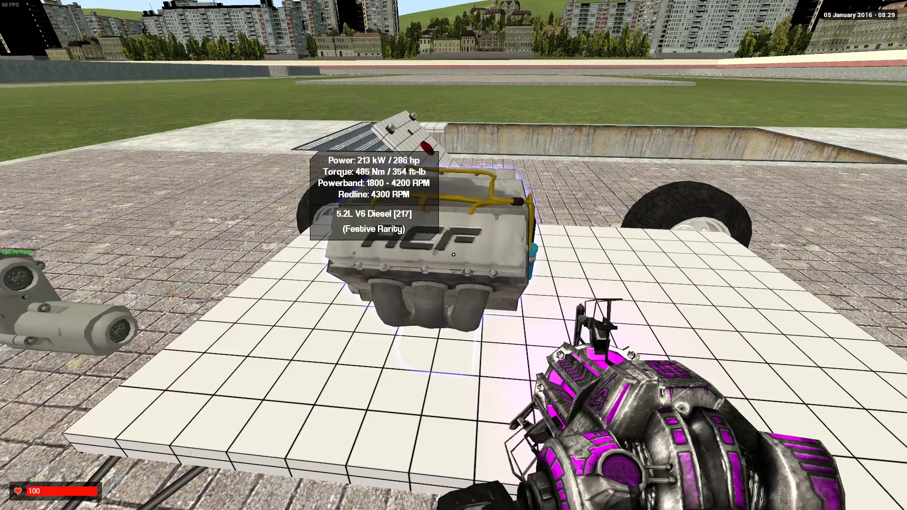
{"action": "left_click_drag", "start_coordinate": [453, 255], "coordinate": [452, 254]}
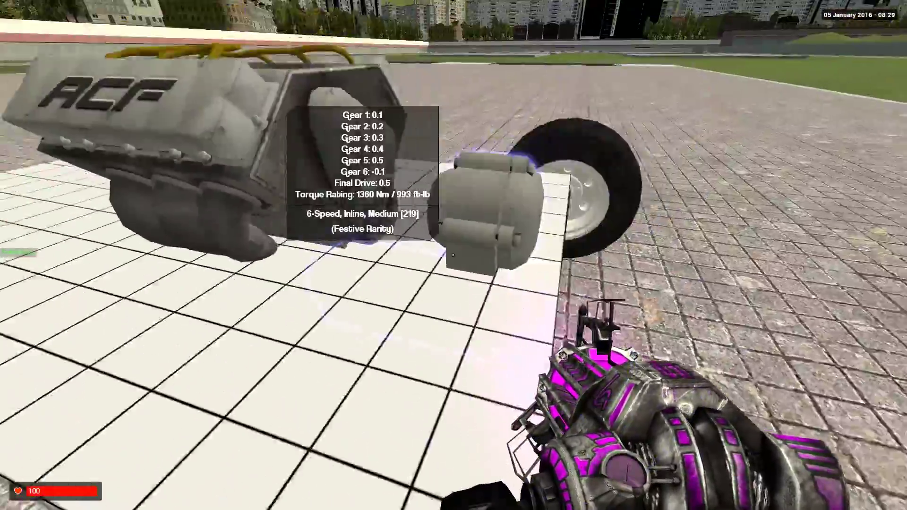
{"action": "key", "text": "d"}
{"action": "key", "text": "s"}
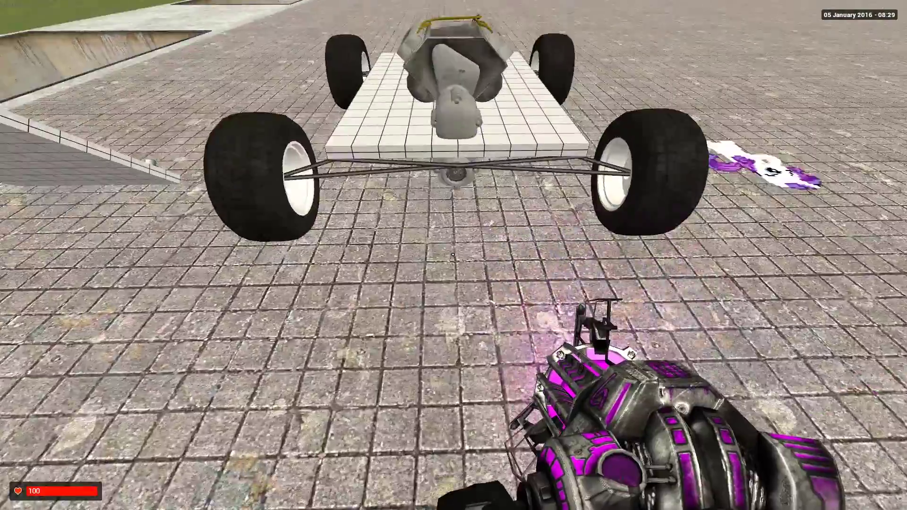
Adjust the gearbox so it lines up with the engine's output, and check the alignment from the side and from low down.
{"action": "key", "text": "w"}
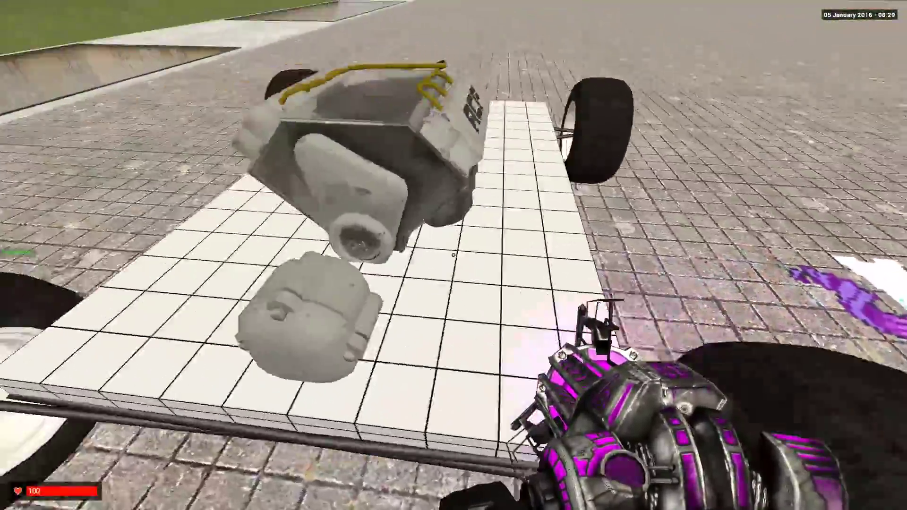
{"action": "left_click", "coordinate": [454, 255]}
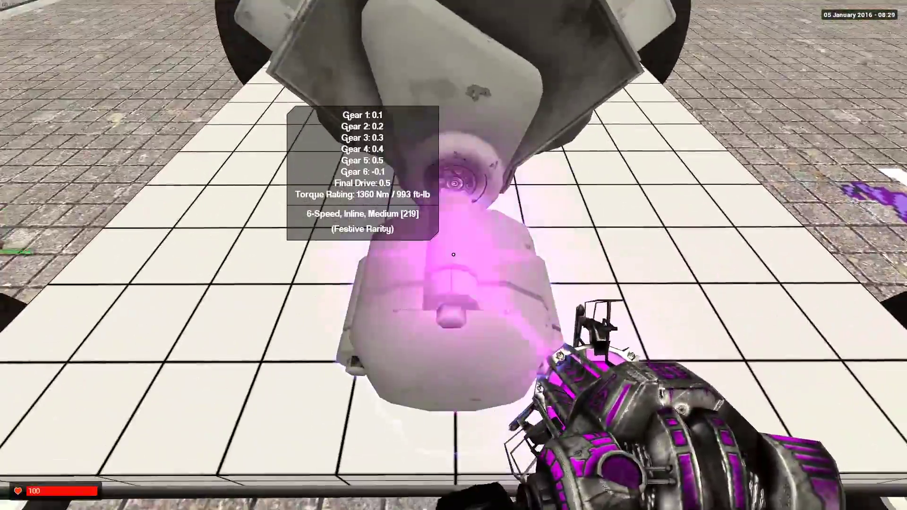
{"action": "key", "text": "s"}
{"action": "key", "text": "a"}
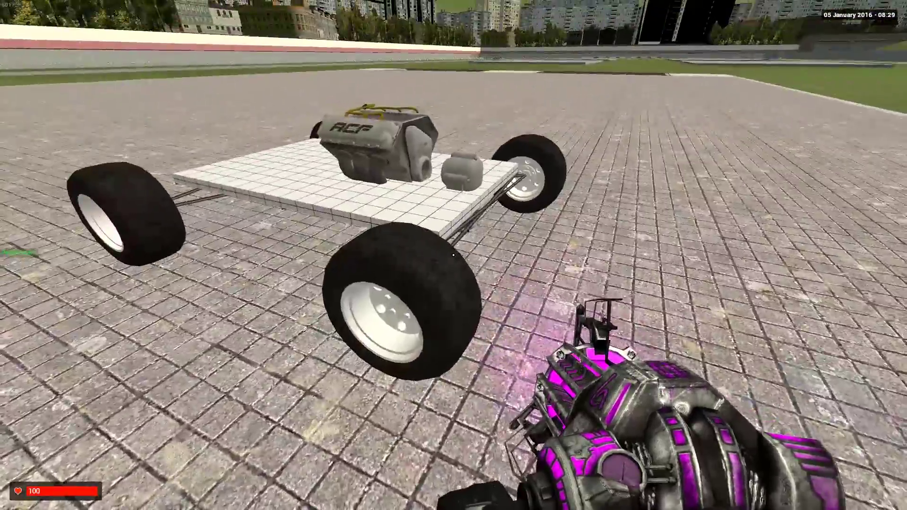
{"action": "key", "text": "d"}
{"action": "key", "text": "w"}
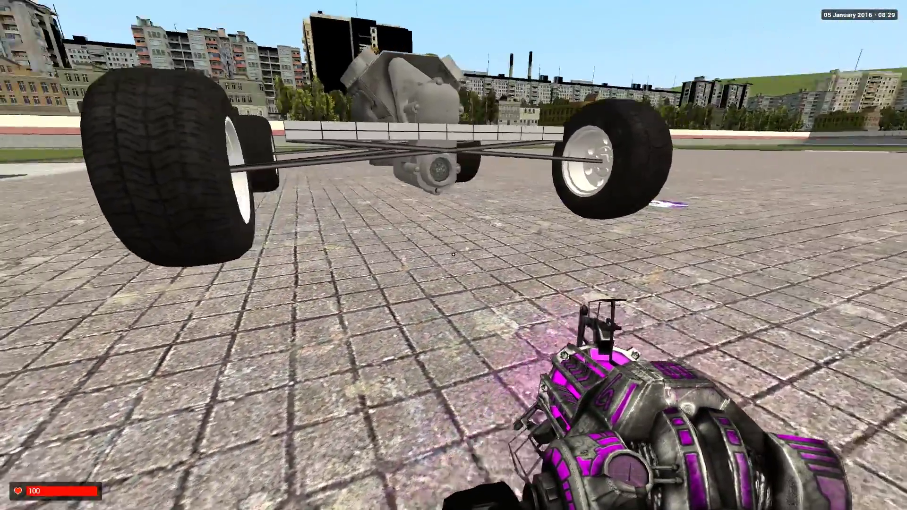
Choose Differential, Small from the Differential gearbox category.
{"action": "key", "text": "q"}
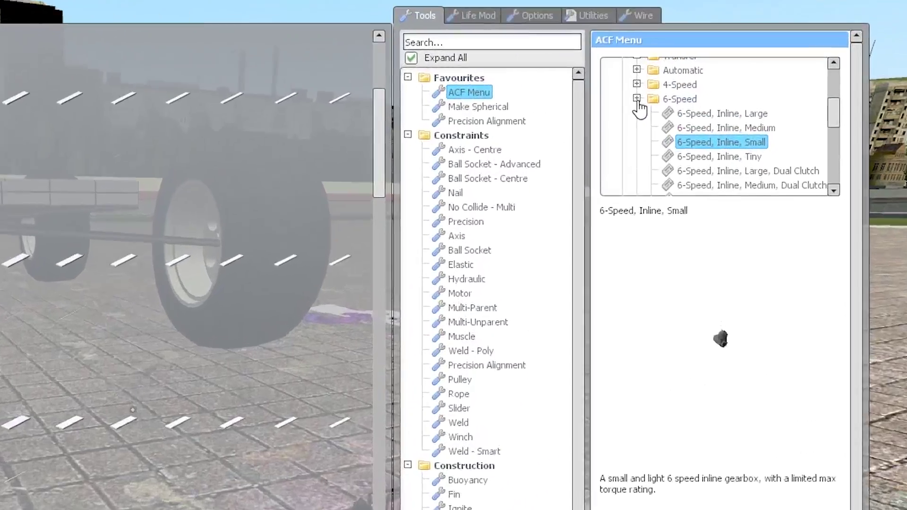
{"action": "left_click", "coordinate": [735, 81]}
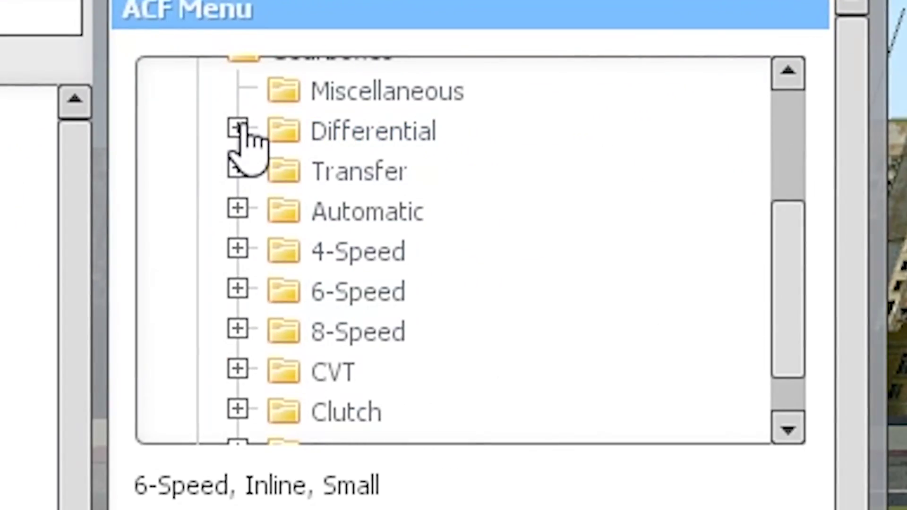
{"action": "scroll", "coordinate": [422, 146], "scroll_direction": "down", "scroll_amount": 1}
{"action": "scroll", "coordinate": [510, 291], "scroll_direction": "down", "scroll_amount": 1}
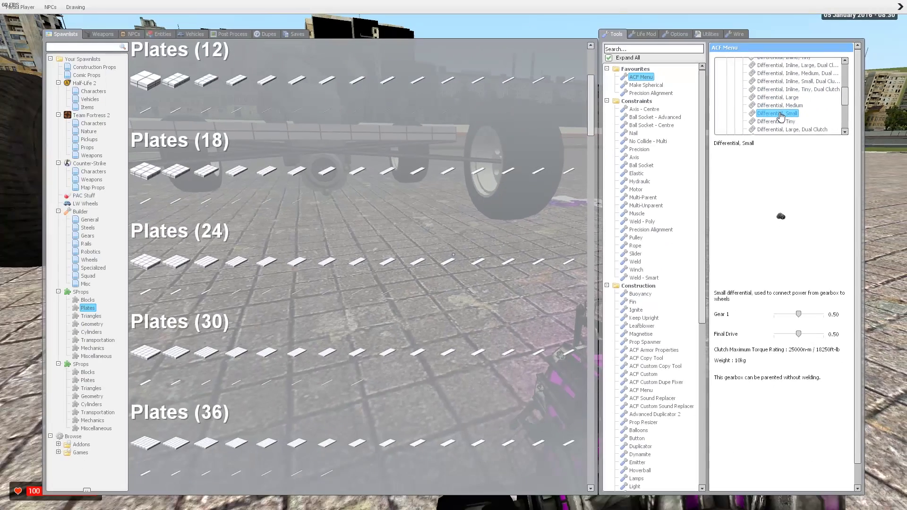
{"action": "key", "text": "q"}
Activate the ACF Menu tool, spawn the small differential near the gearbox end of the chassis, and switch to the physics gun.
{"action": "key", "text": "q"}
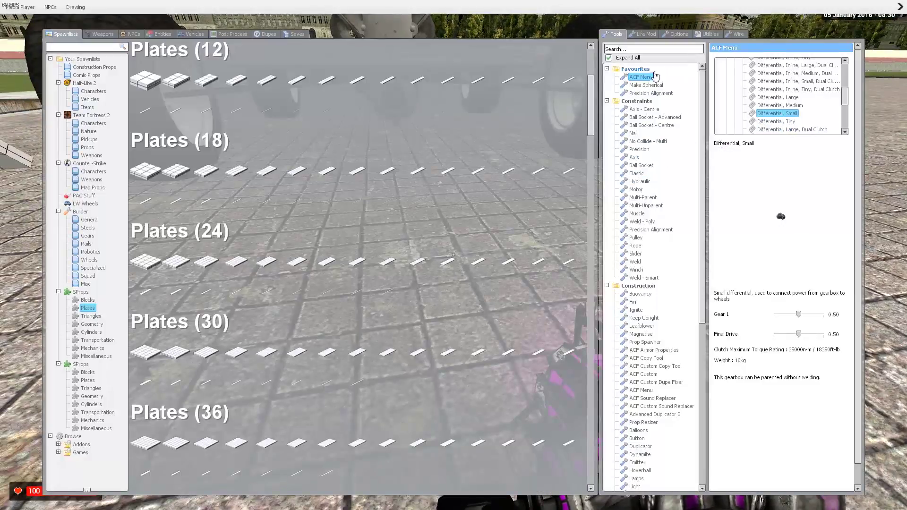
{"action": "left_click", "coordinate": [642, 78]}
{"action": "key", "text": "q"}
{"action": "left_click", "coordinate": [453, 255]}
{"action": "key", "text": "1"}
Move the differential below the suspension rods between the two end wheels, in front of the gearbox's output.
{"action": "left_click_drag", "start_coordinate": [454, 255], "coordinate": [452, 255]}
{"action": "key", "text": "w"}
{"action": "key", "text": "w"}
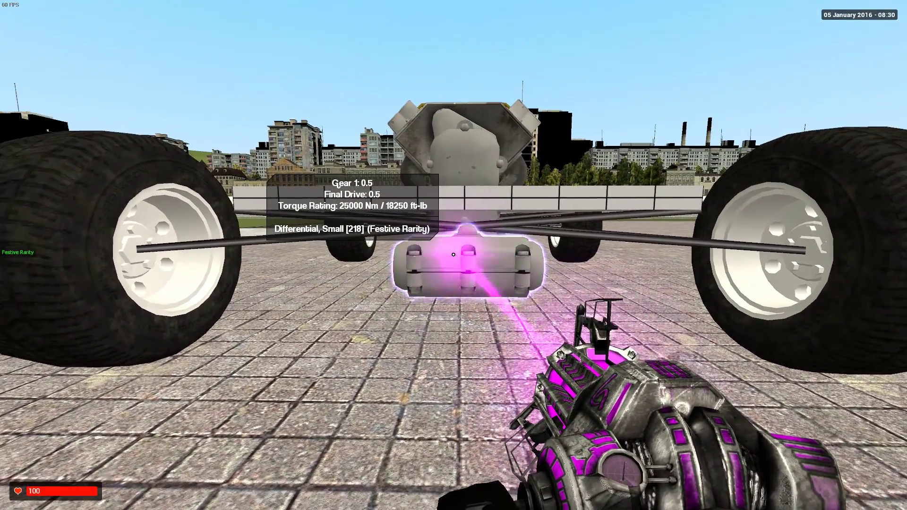
{"action": "key", "text": "w"}
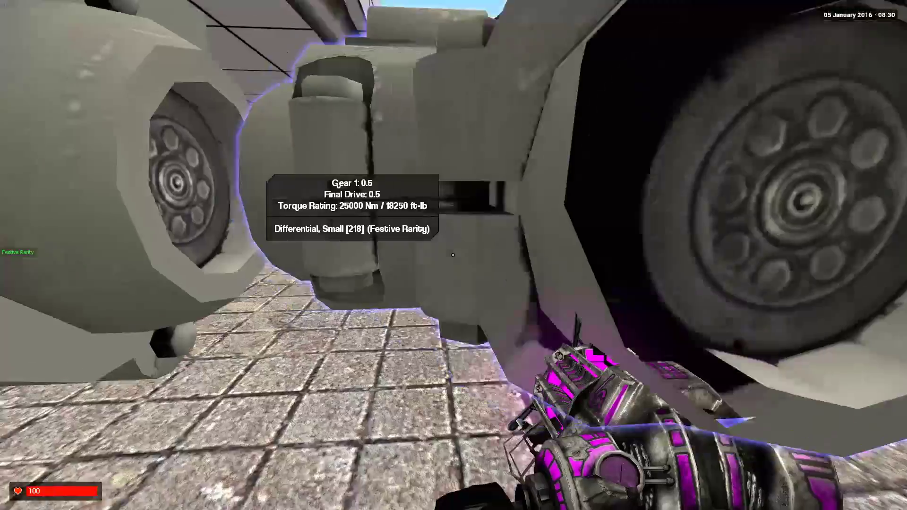
Examine the gap and alignment between the gearbox's output and the differential from close up on both sides.
{"action": "key", "text": "s"}
{"action": "key", "text": "d"}
{"action": "key", "text": "s"}
{"action": "key", "text": "w"}
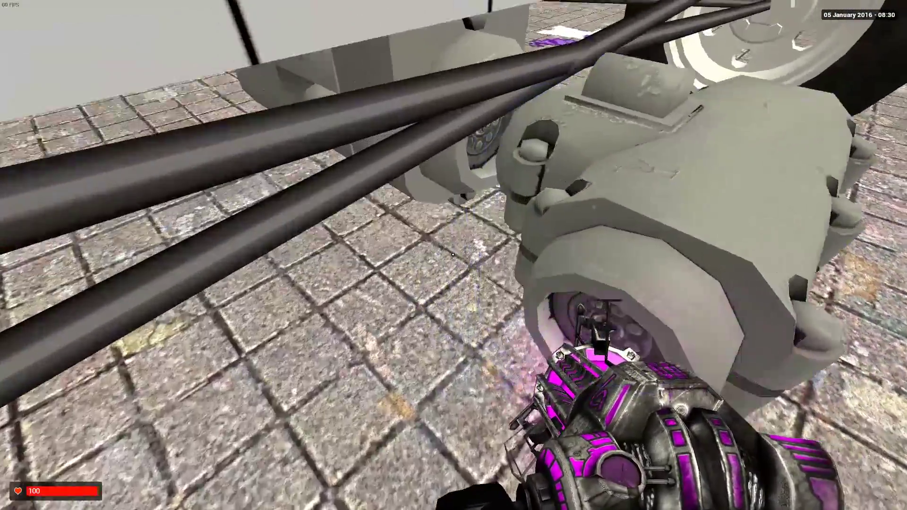
{"action": "key", "text": "a"}
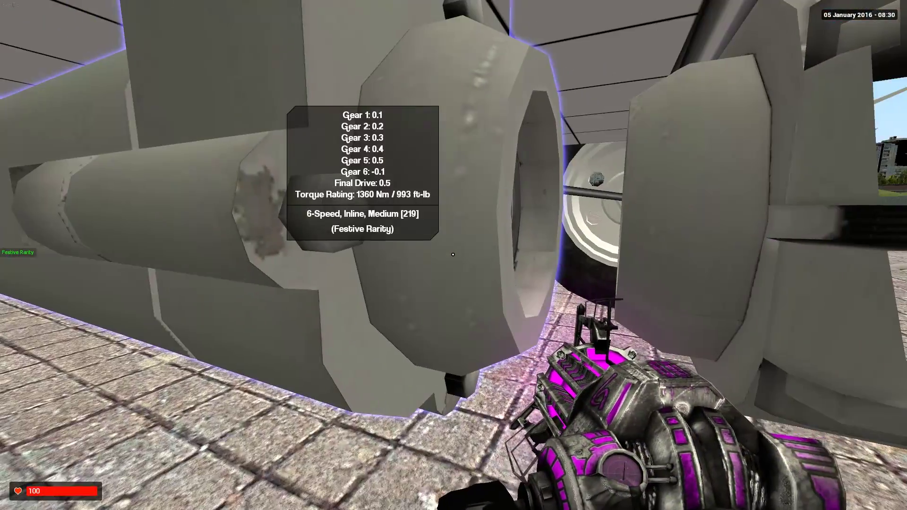
{"action": "key", "text": "d"}
{"action": "key", "text": "w"}
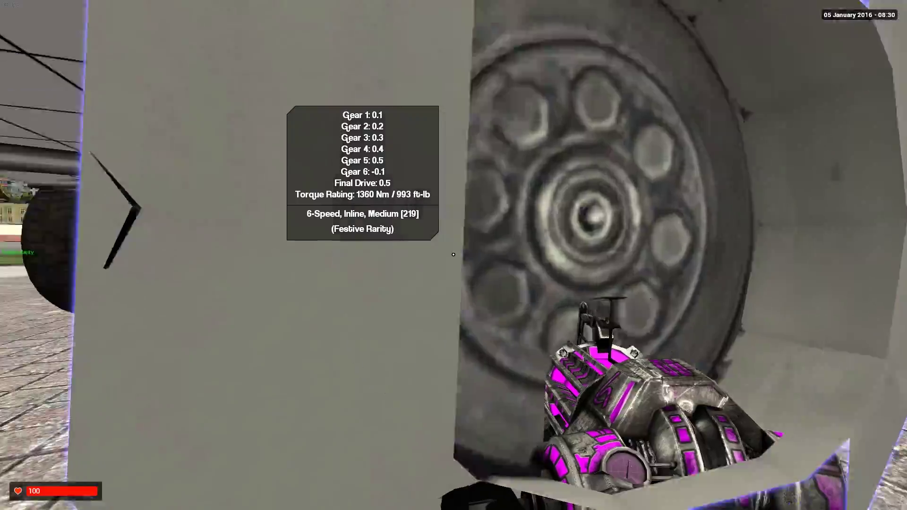
{"action": "key", "text": "a"}
{"action": "key", "text": "d"}
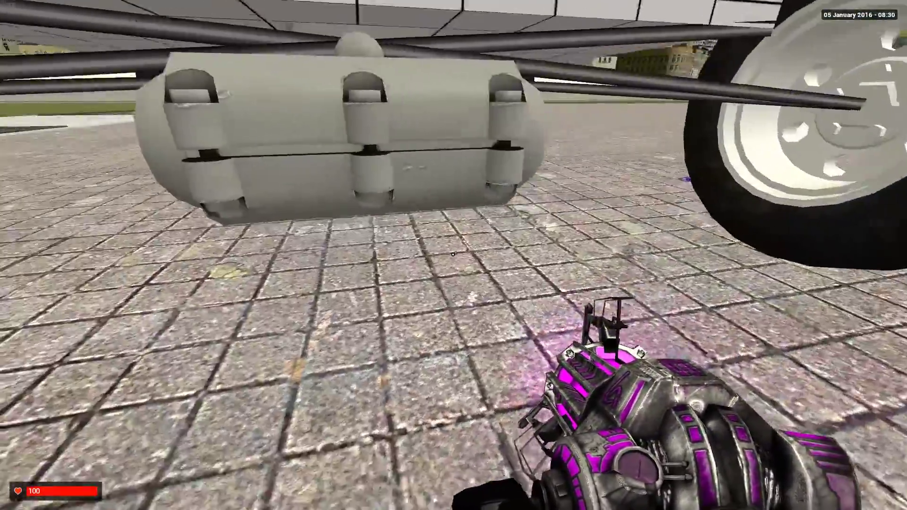
Lift the differential beside the end edge of the chassis plate and compare its position with the gearbox's output from below.
{"action": "key", "text": "s"}
{"action": "key", "text": "d"}
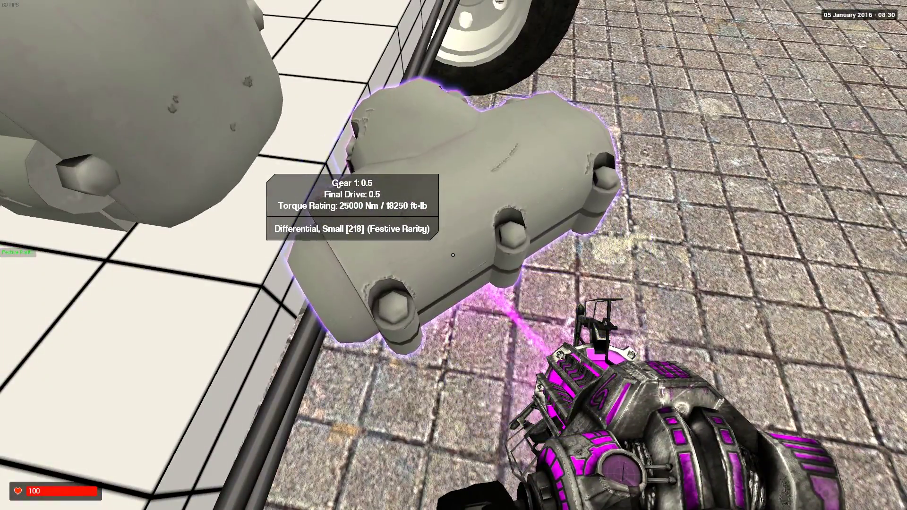
{"action": "key", "text": "s"}
{"action": "key", "text": "w"}
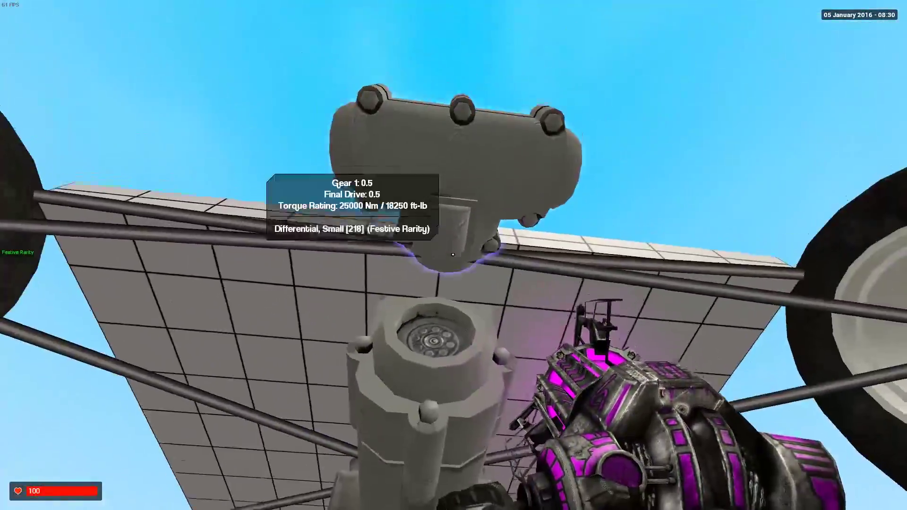
{"action": "key", "text": "w"}
{"action": "key", "text": "s"}
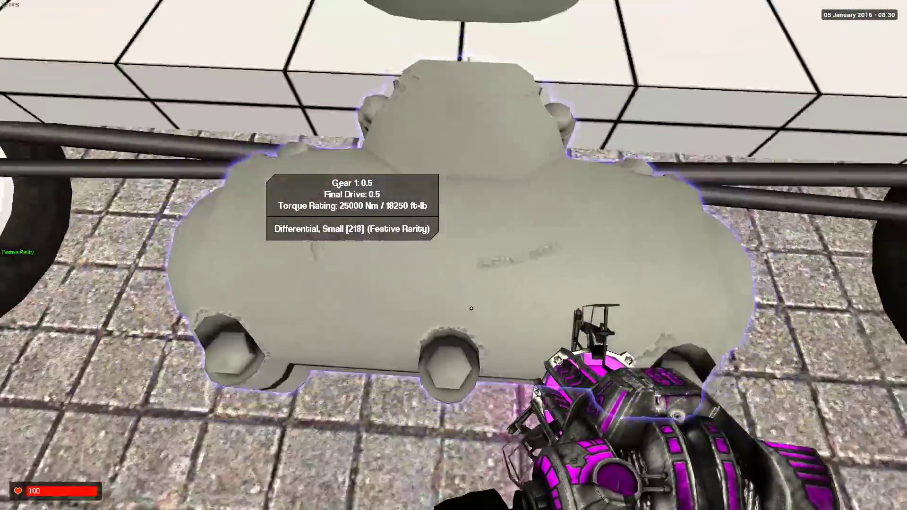
Lower the differential level with the gearbox's output beneath the chassis plate and freeze it in place.
{"action": "left_click_drag", "start_coordinate": [453, 255], "coordinate": [453, 255]}
{"action": "right_click", "coordinate": [453, 255]}
{"action": "key", "text": "w"}
{"action": "key", "text": "s"}
{"action": "right_click", "coordinate": [453, 255]}
{"action": "key", "text": "w"}
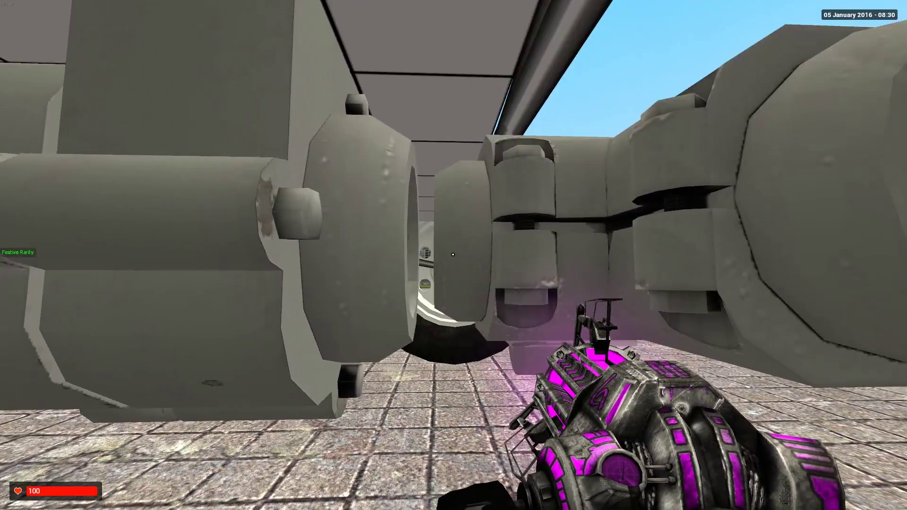
Fine-tune the differential's position against the gearbox's output beneath the chassis plate and freeze it in place.
{"action": "key", "text": "d"}
{"action": "left_click_drag", "start_coordinate": [453, 255], "coordinate": [453, 255]}
{"action": "right_click", "coordinate": [454, 255]}
{"action": "key", "text": "a"}
{"action": "right_click", "coordinate": [453, 255]}
{"action": "key", "text": "a"}
{"action": "key", "text": "w"}
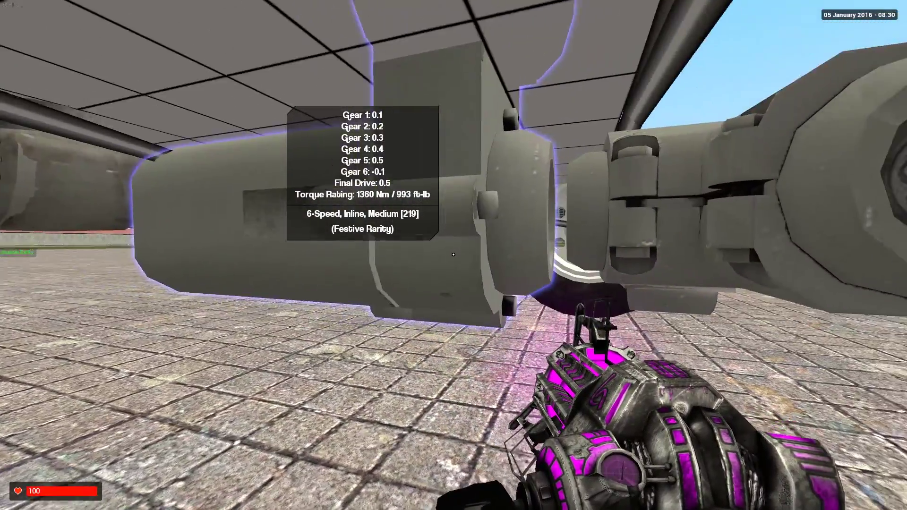
{"action": "key", "text": "s"}
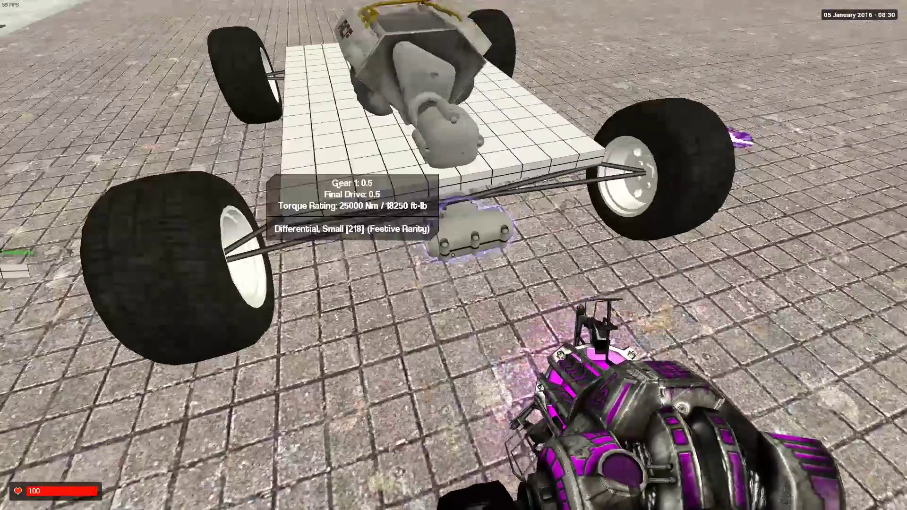
Spawn a second small differential beside the chassis from the ACF menu.
{"action": "key", "text": "q"}
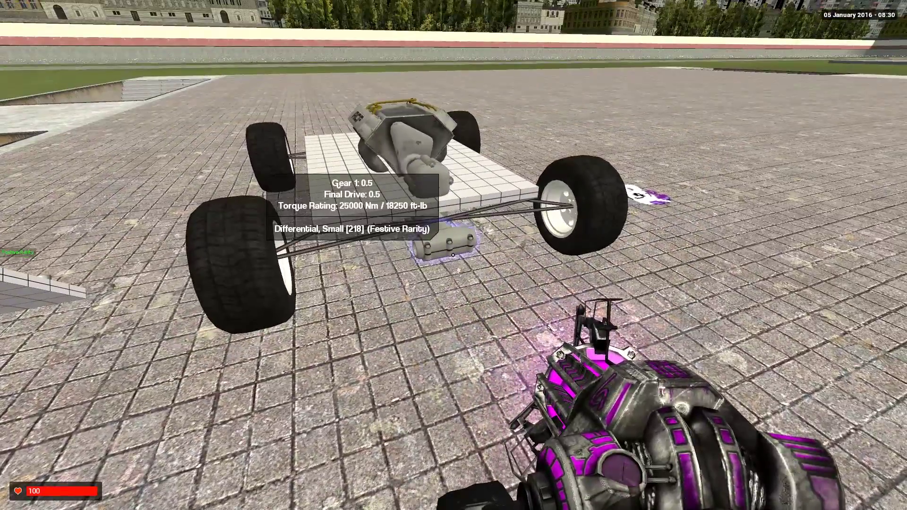
{"action": "key", "text": "q"}
{"action": "left_click", "coordinate": [645, 79]}
{"action": "key", "text": "q"}
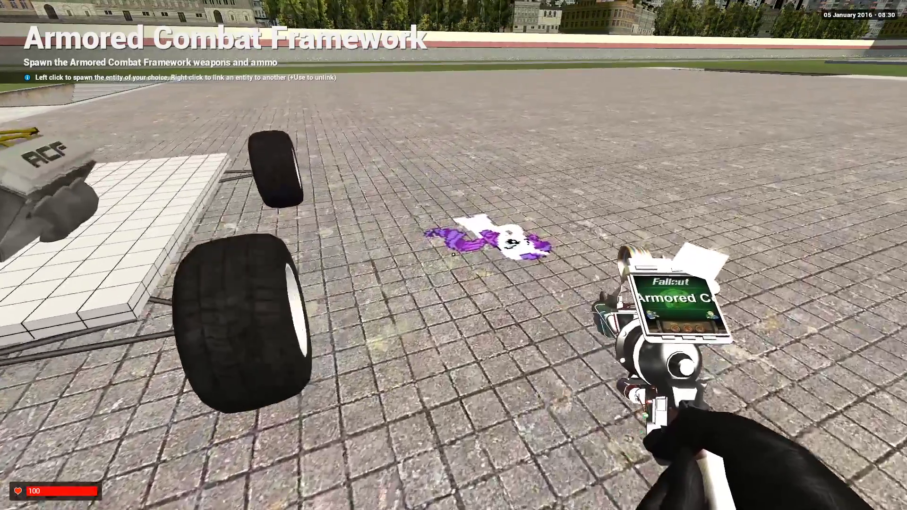
{"action": "left_click", "coordinate": [454, 255]}
{"action": "key", "text": "1"}
{"action": "key", "text": "1"}
Move the second differential beneath the suspension rods at the opposite end of the chassis, centred between its two wheels.
{"action": "left_click_drag", "start_coordinate": [453, 255], "coordinate": [453, 255]}
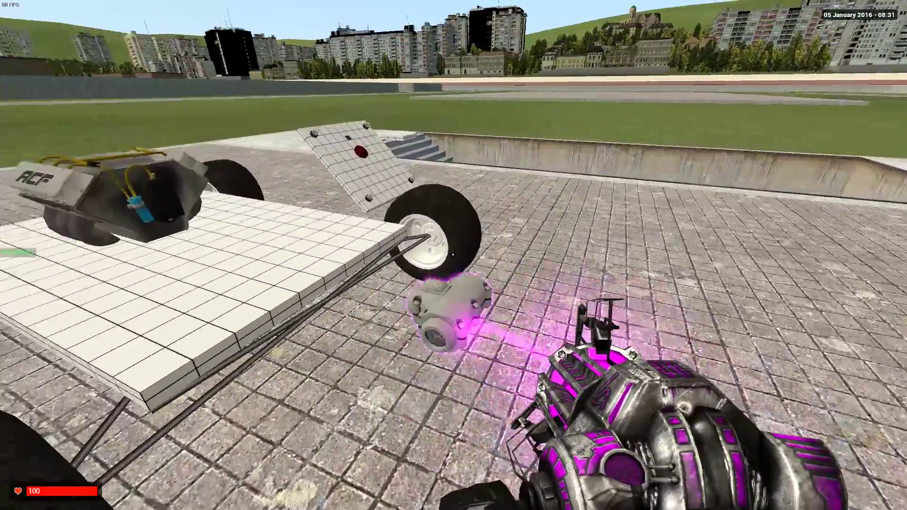
{"action": "key", "text": "s"}
{"action": "left_click_drag", "start_coordinate": [453, 256], "coordinate": [453, 255]}
{"action": "key", "text": "ctrl"}
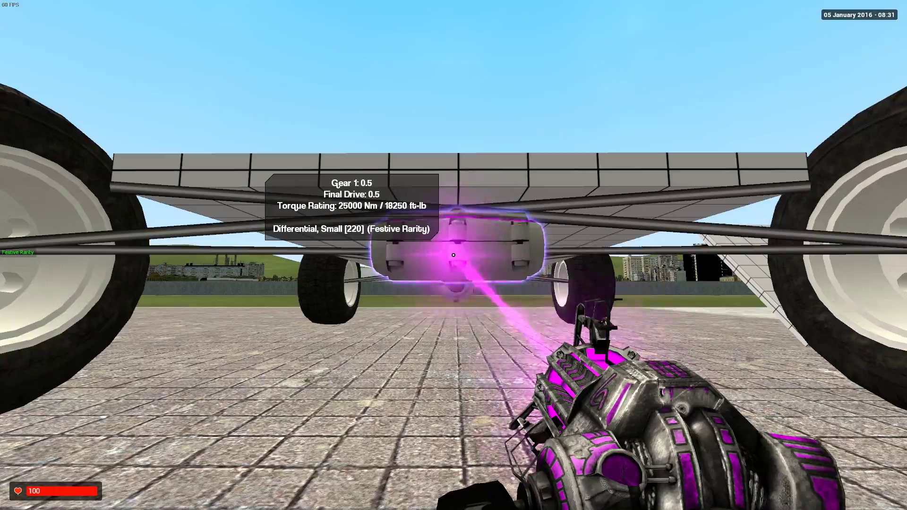
{"action": "key", "text": "w"}
{"action": "key", "text": "a"}
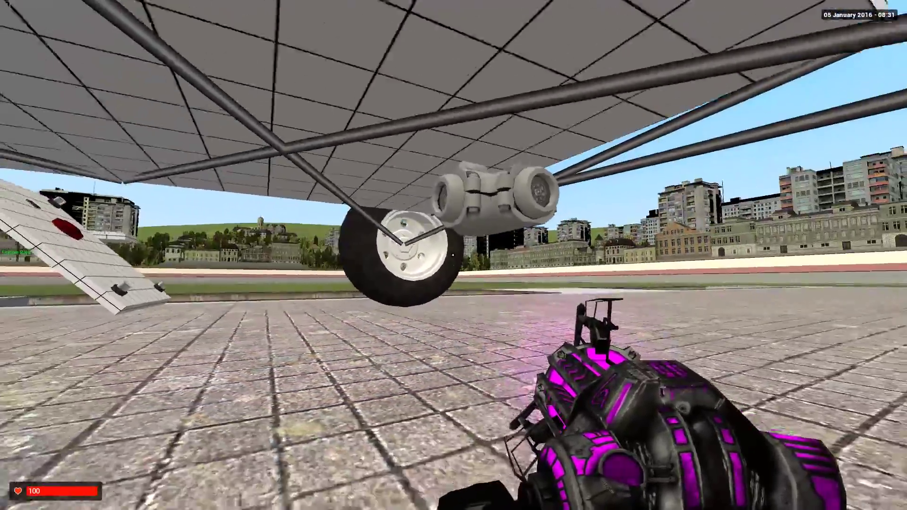
{"action": "key", "text": "s"}
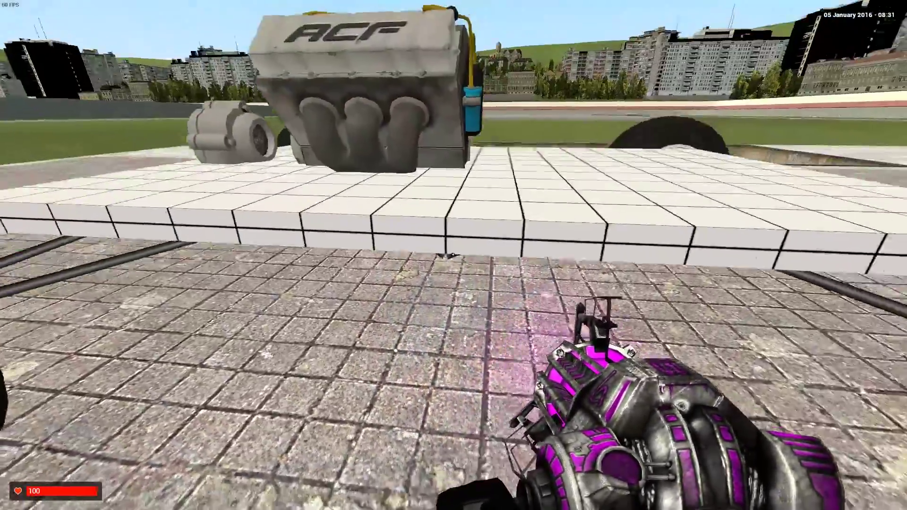
Switch to the Weld - Smart tool and select the chassis plate and the 5.2L V6 Diesel engine.
{"action": "key", "text": "q"}
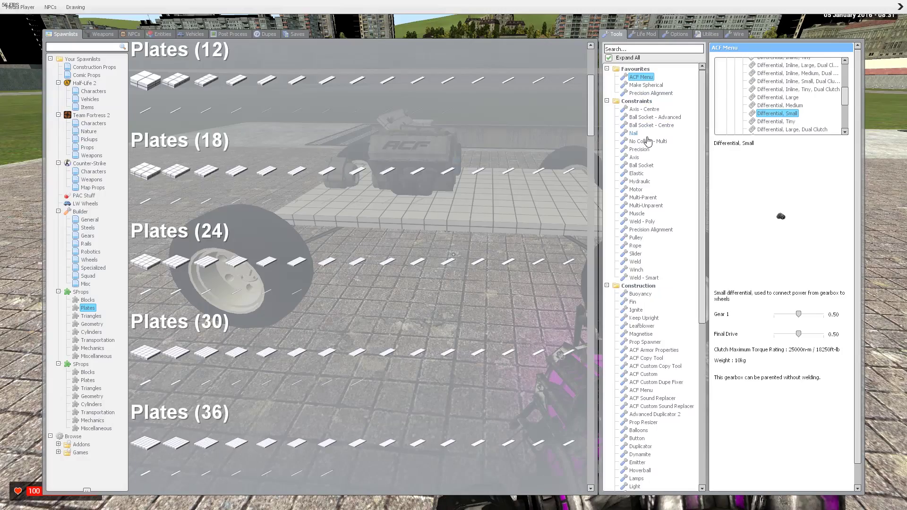
{"action": "left_click", "coordinate": [650, 280]}
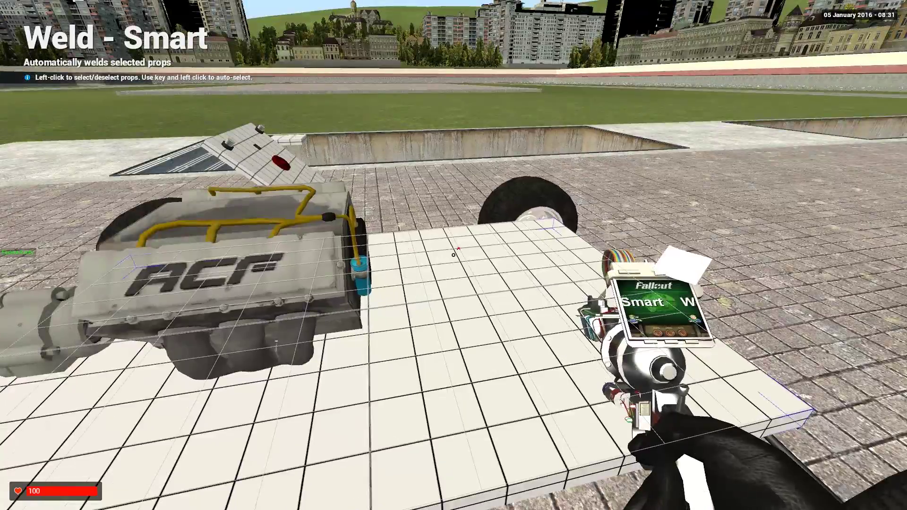
{"action": "key", "text": "s"}
{"action": "key", "text": "q"}
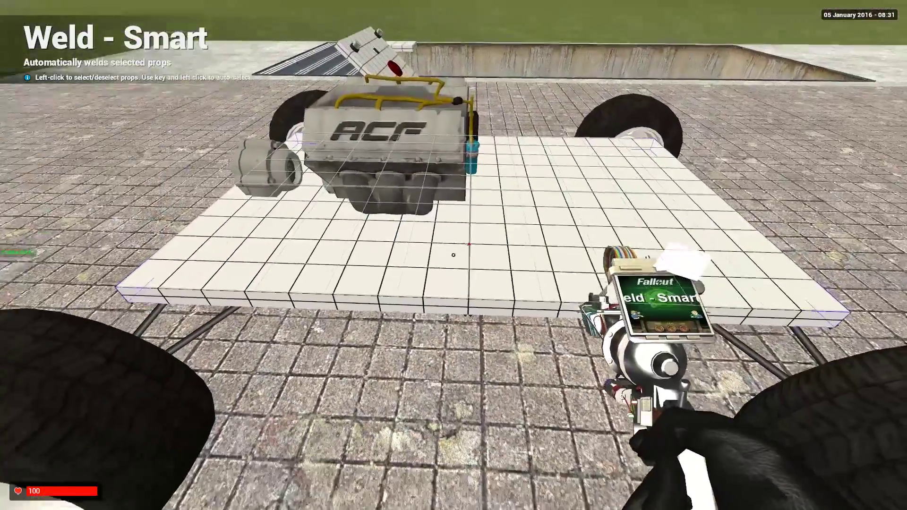
{"action": "left_click", "coordinate": [453, 255]}
{"action": "key", "text": "s"}
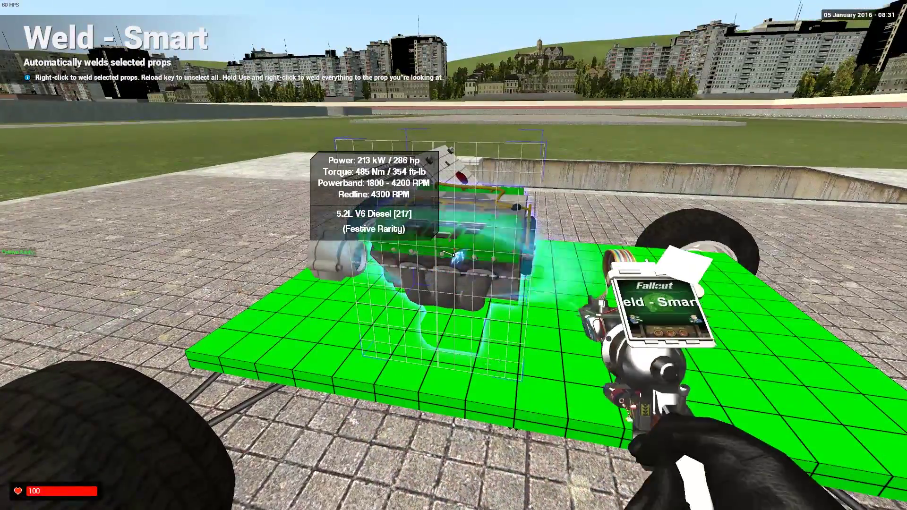
{"action": "key", "text": "a"}
{"action": "left_click", "coordinate": [453, 255]}
Add the gearbox and both differentials beneath the chassis plate to the weld selection.
{"action": "key", "text": "ctrl"}
{"action": "key", "text": "w"}
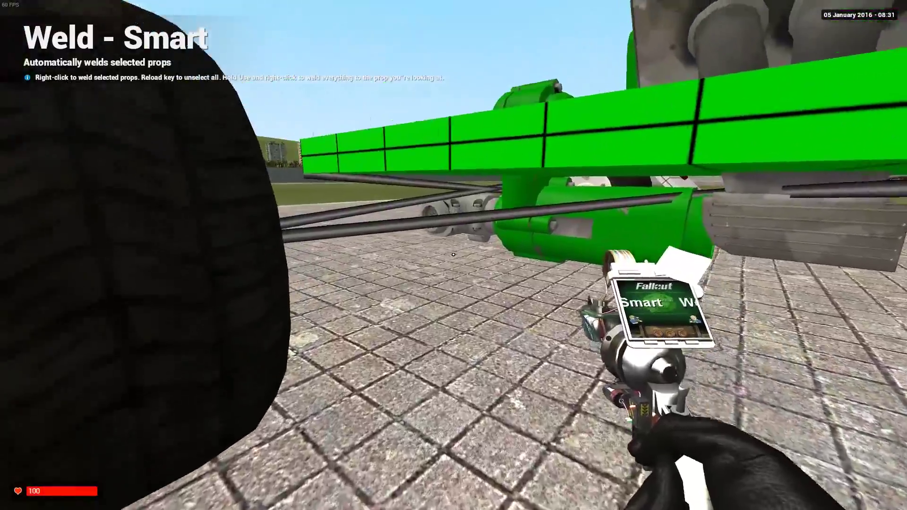
{"action": "left_click", "coordinate": [454, 255]}
{"action": "key", "text": "d"}
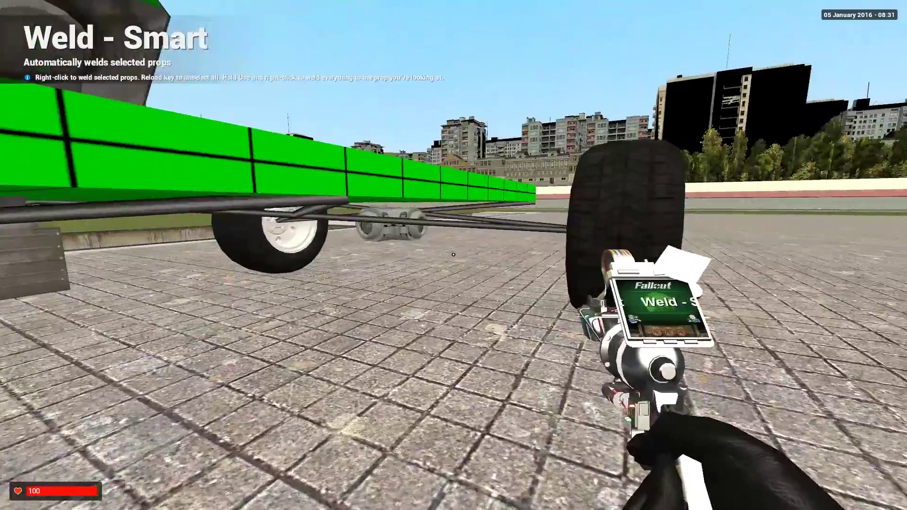
{"action": "left_click", "coordinate": [453, 256]}
Check the Smart Weld options and weld the selected chassis plate, engine, gearbox and two differentials together.
{"action": "right_click", "coordinate": [454, 255]}
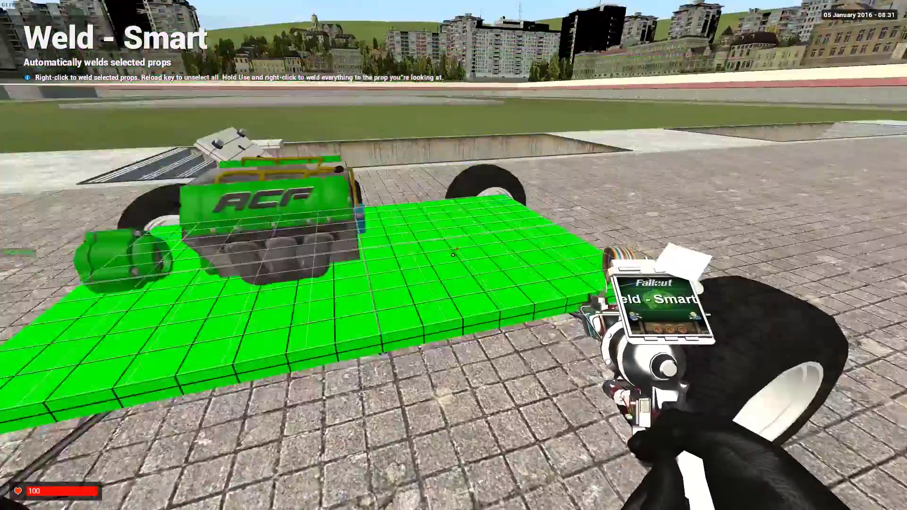
{"action": "key", "text": "s"}
{"action": "key", "text": "q"}
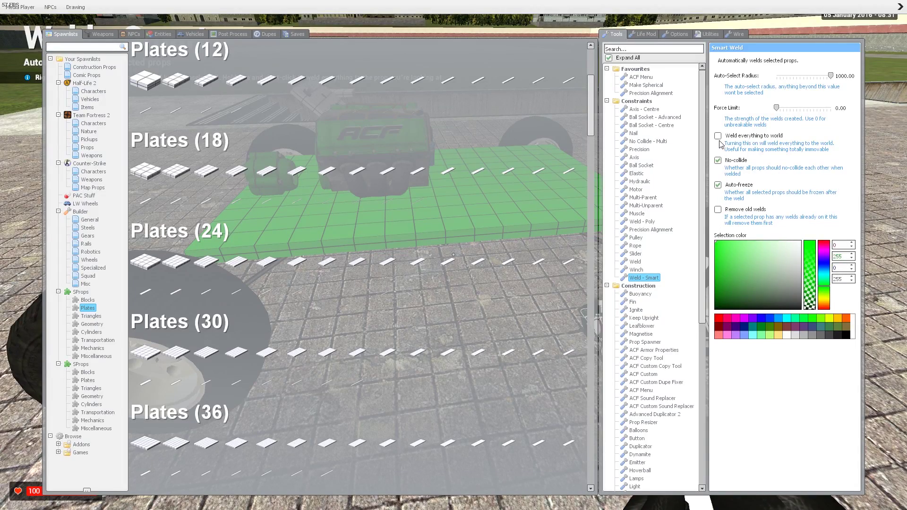
{"action": "key", "text": "q"}
{"action": "key", "text": "a"}
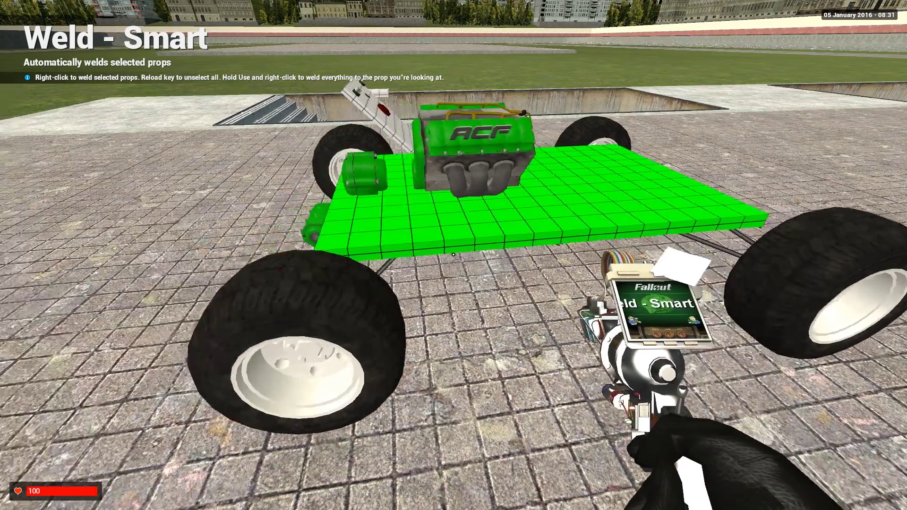
{"action": "key", "text": "d"}
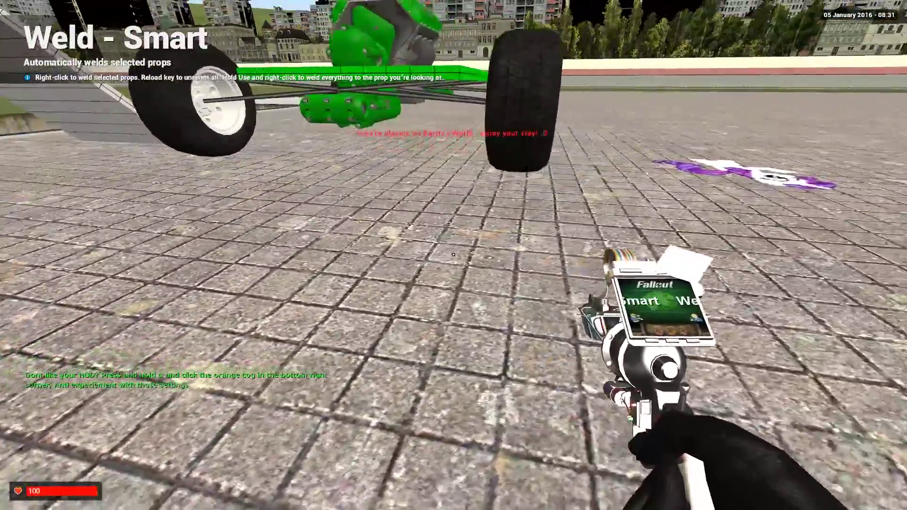
{"action": "key", "text": "s"}
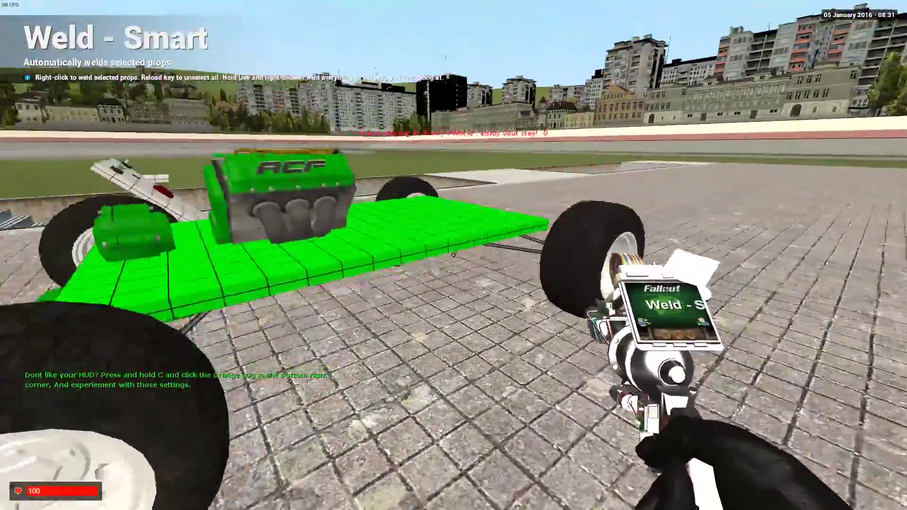
{"action": "right_click", "coordinate": [453, 256]}
{"action": "key", "text": "a"}
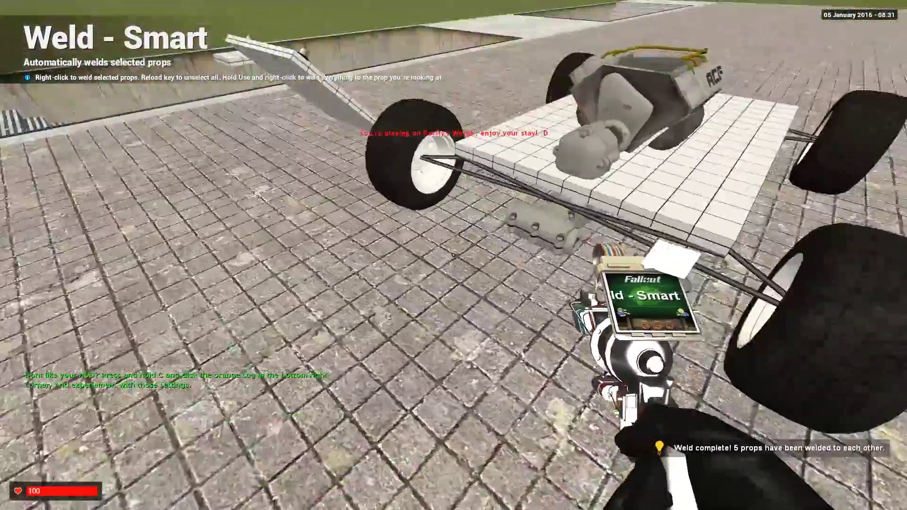
Spawn an ACF fuel tank and place it on the chassis plate next to the engine.
{"action": "key", "text": "1"}
{"action": "key", "text": "s"}
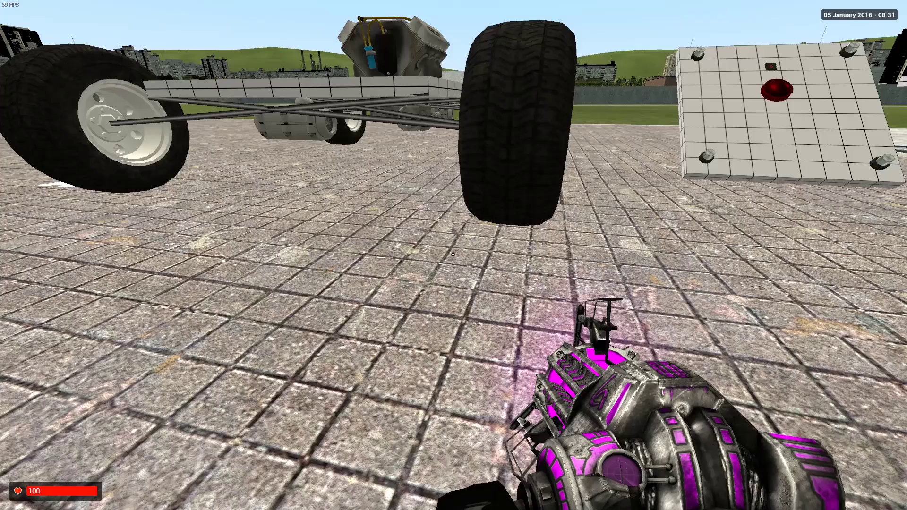
{"action": "key", "text": "w"}
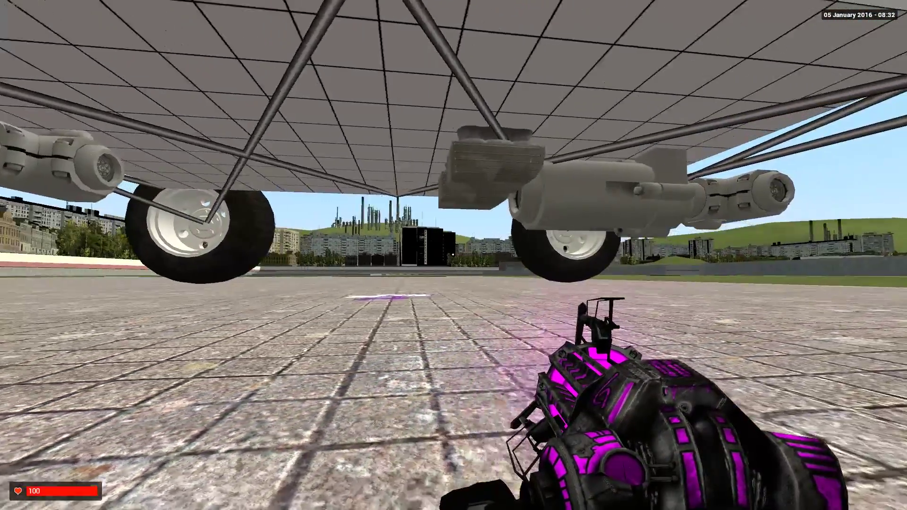
{"action": "key", "text": "q"}
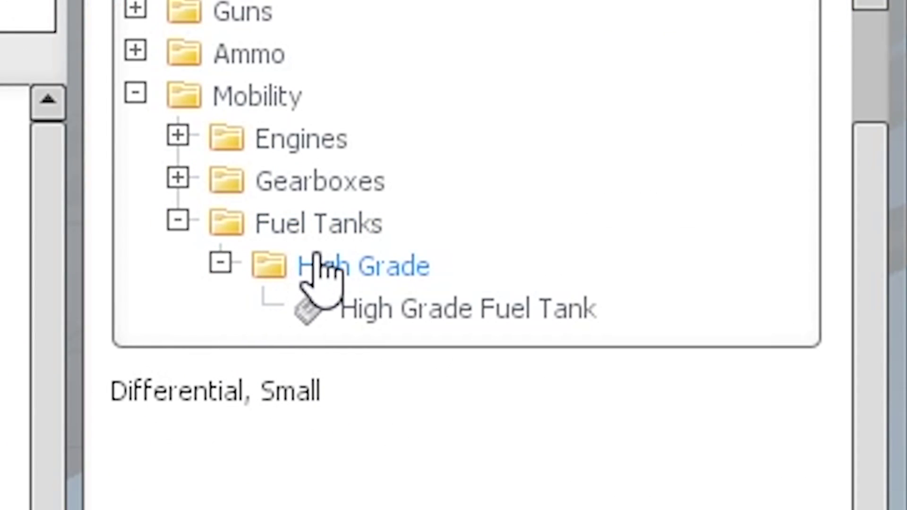
{"action": "key", "text": "s"}
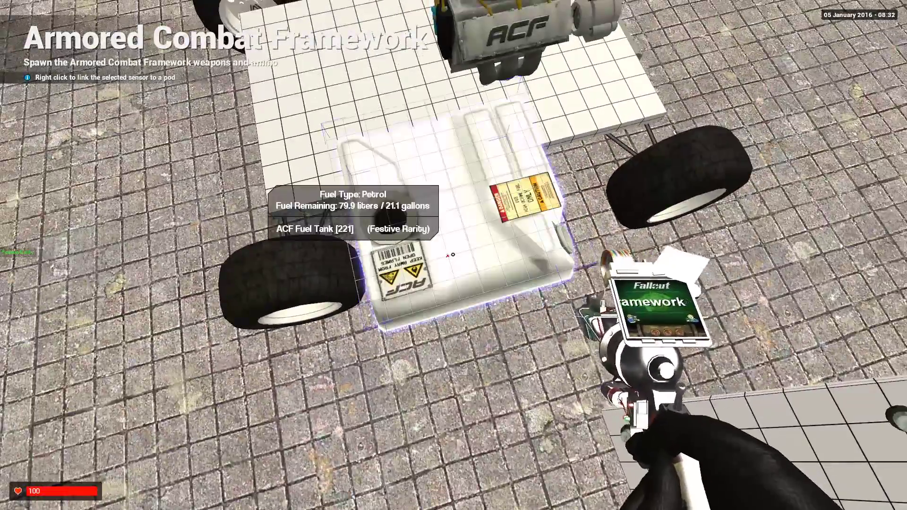
{"action": "left_click", "coordinate": [453, 255]}
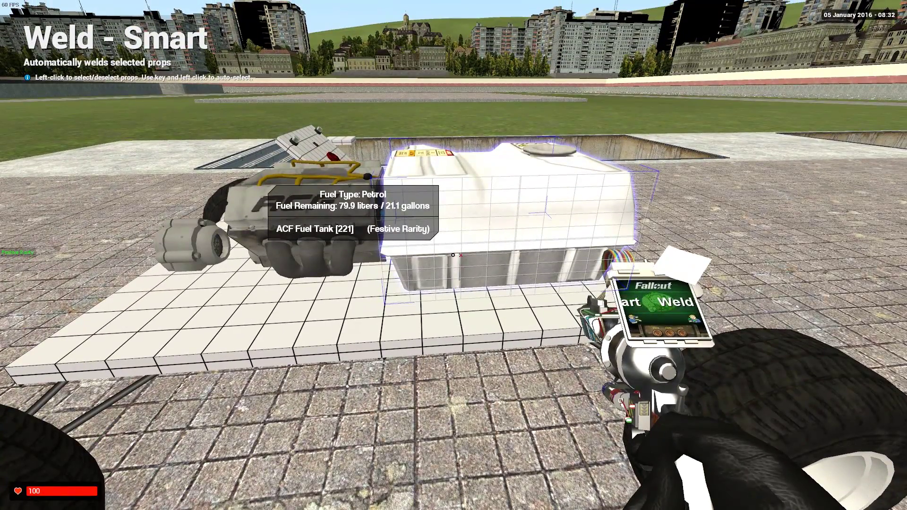
Select the fuel tank, engine, gearbox, both differentials and chassis plate with Weld - Smart and weld them together.
{"action": "left_click", "coordinate": [453, 255]}
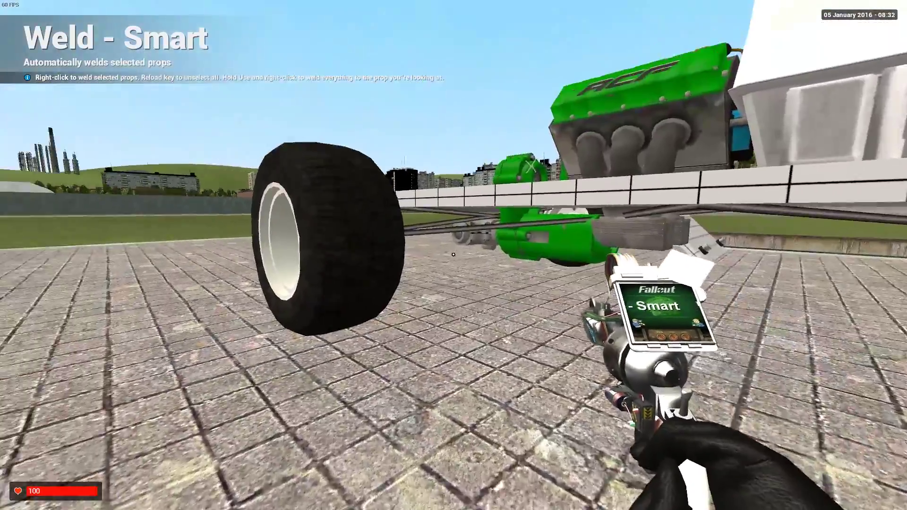
{"action": "left_click", "coordinate": [453, 255]}
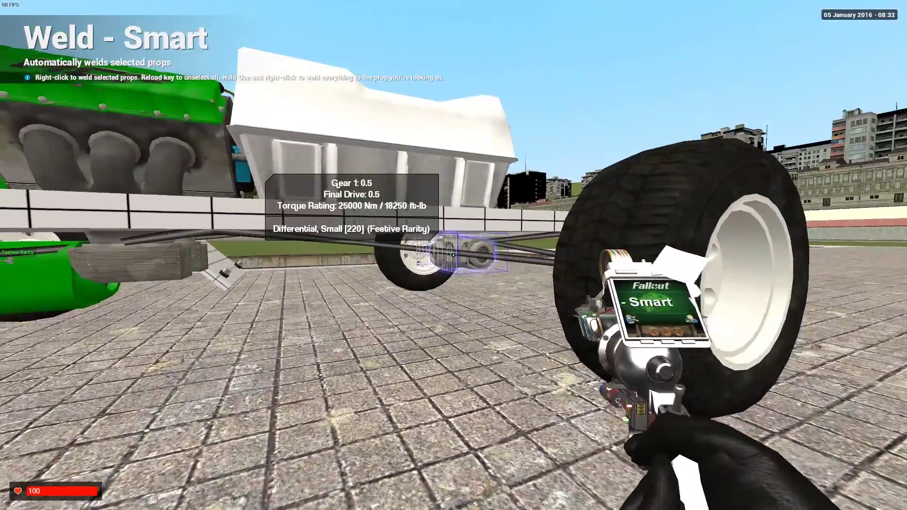
{"action": "left_click", "coordinate": [453, 255]}
{"action": "right_click", "coordinate": [453, 255]}
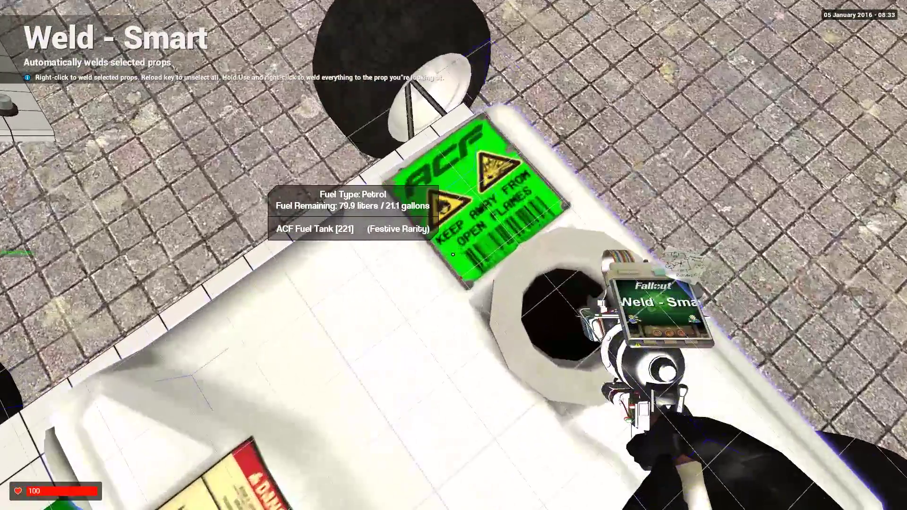
{"action": "left_click", "coordinate": [453, 255]}
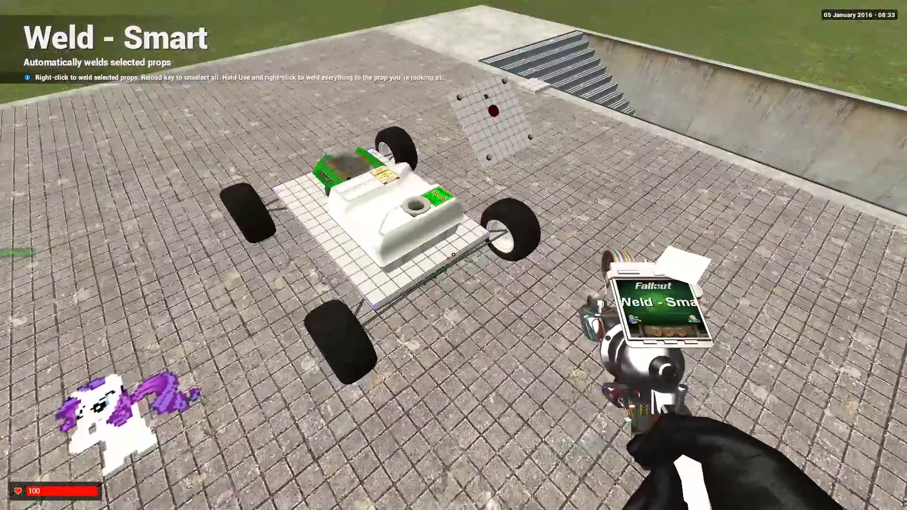
{"action": "right_click", "coordinate": [453, 255]}
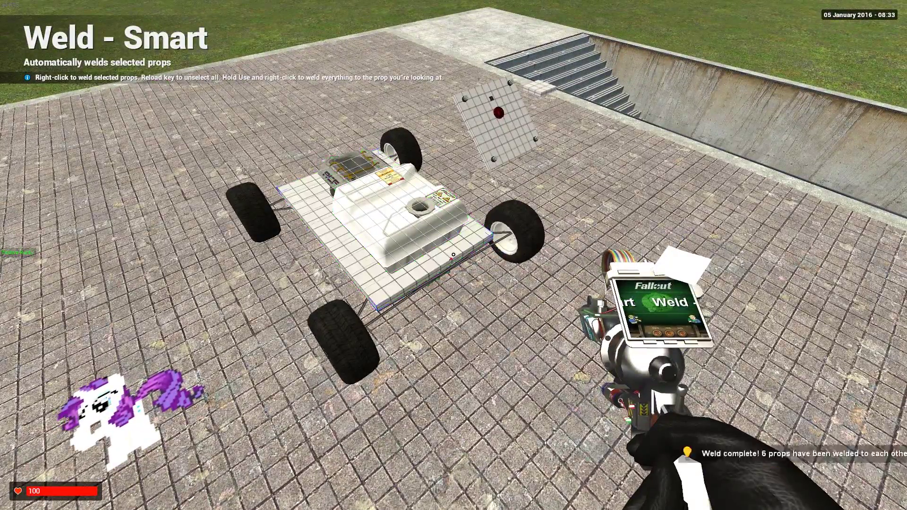
Link the 5.2L V6 Diesel engine to the ACF fuel tank with the ACF Menu tool.
{"action": "key", "text": "w"}
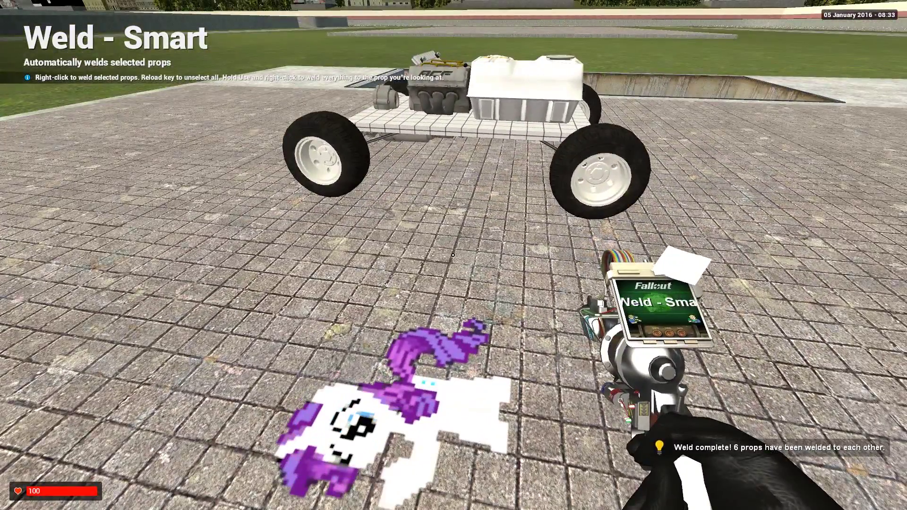
{"action": "key", "text": "w"}
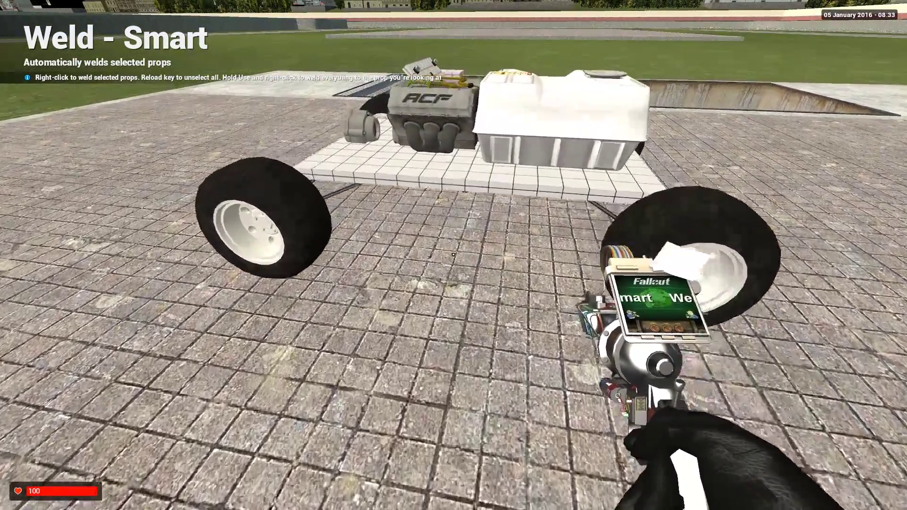
{"action": "key", "text": "ctrl"}
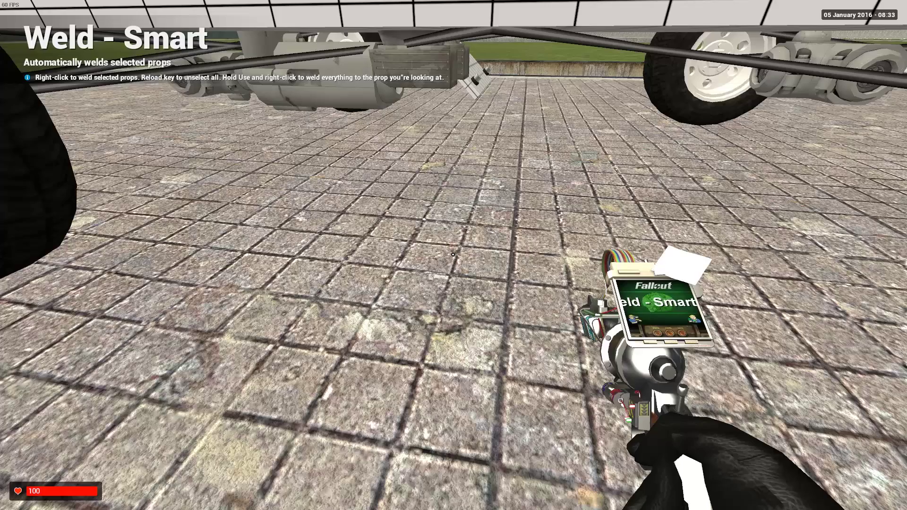
{"action": "key", "text": "s"}
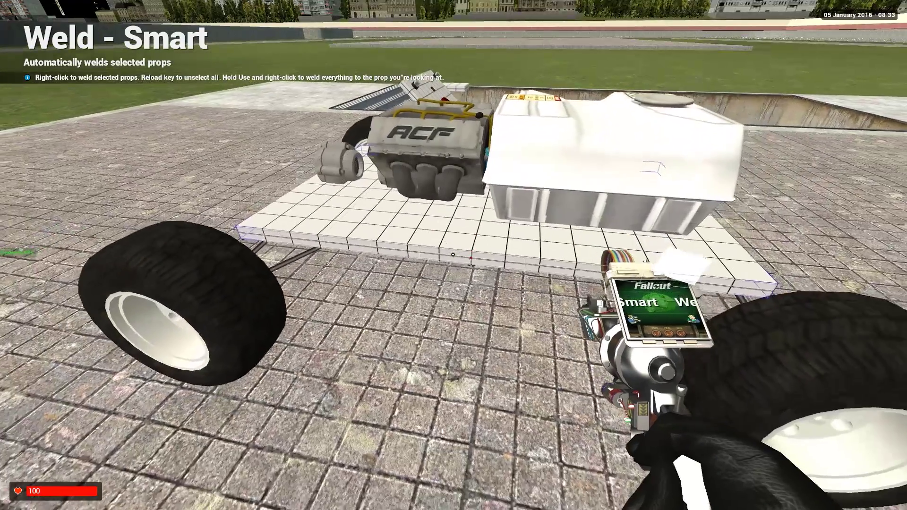
{"action": "key", "text": "q"}
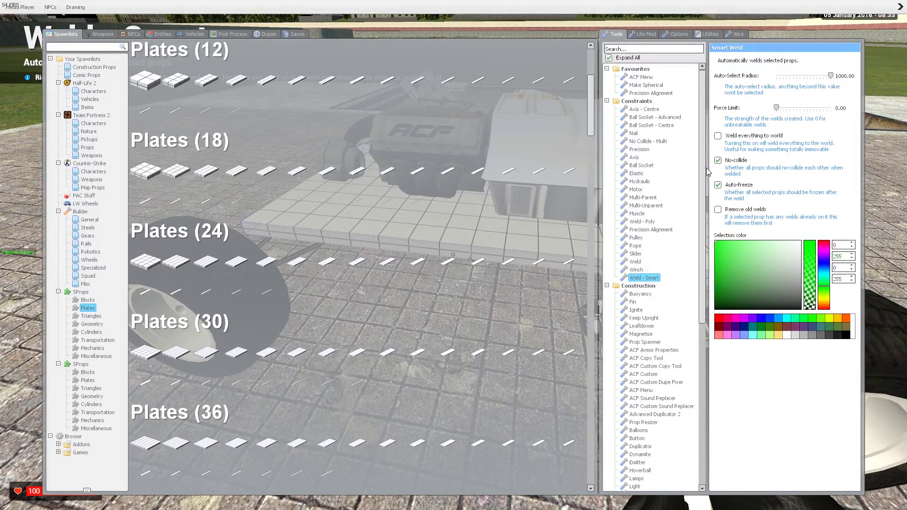
{"action": "left_click", "coordinate": [643, 77]}
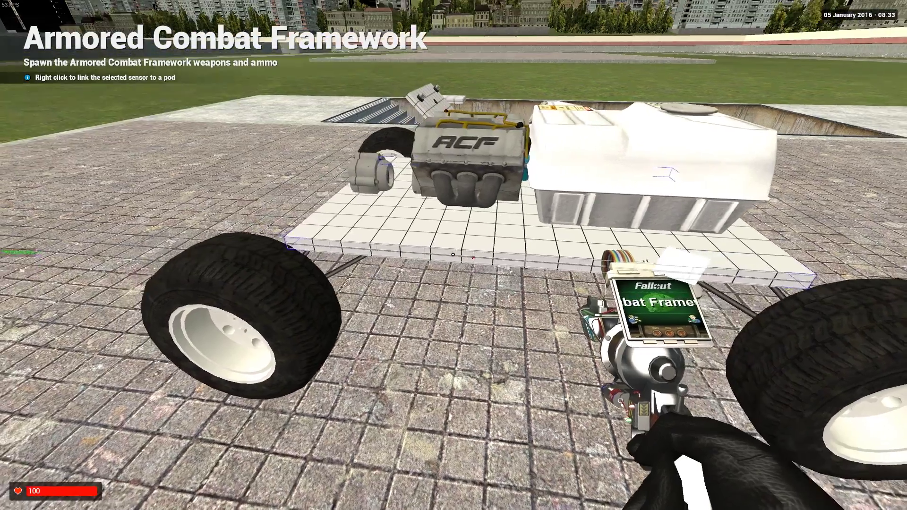
{"action": "key", "text": "d"}
{"action": "right_click", "coordinate": [454, 255]}
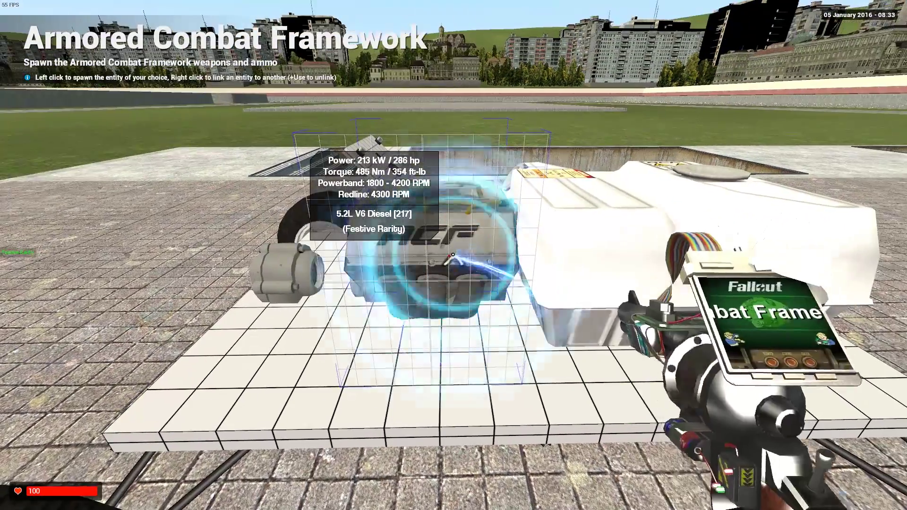
{"action": "right_click", "coordinate": [454, 255]}
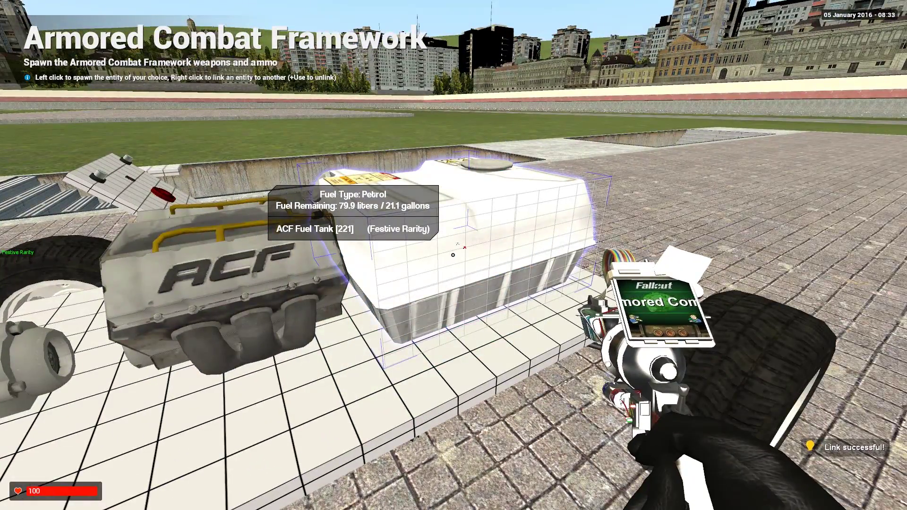
Link the engine to the six-speed gearbox and the gearbox to both small differentials under the chassis.
{"action": "key", "text": "a"}
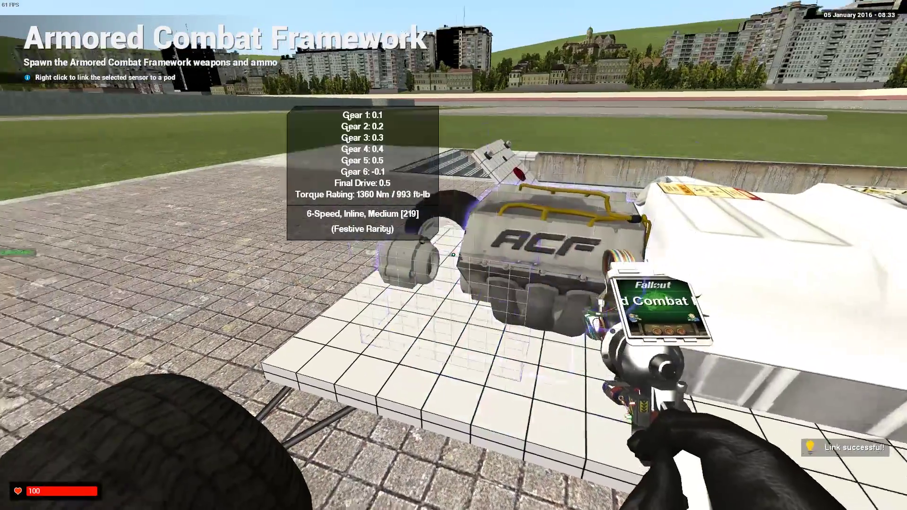
{"action": "right_click", "coordinate": [452, 255]}
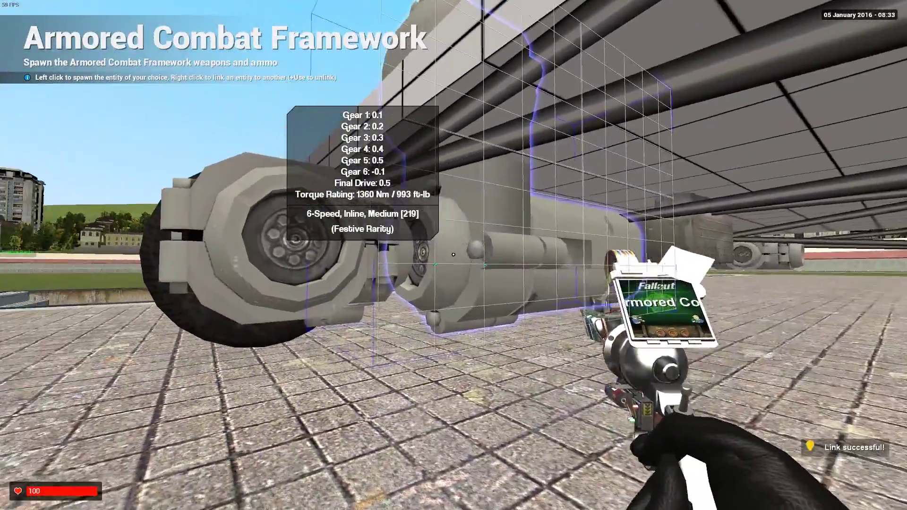
{"action": "right_click", "coordinate": [453, 254]}
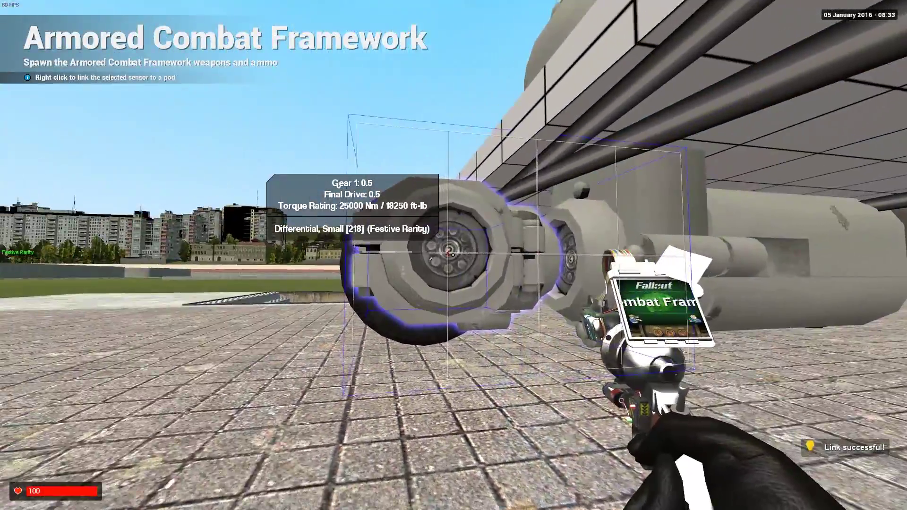
{"action": "right_click", "coordinate": [453, 256]}
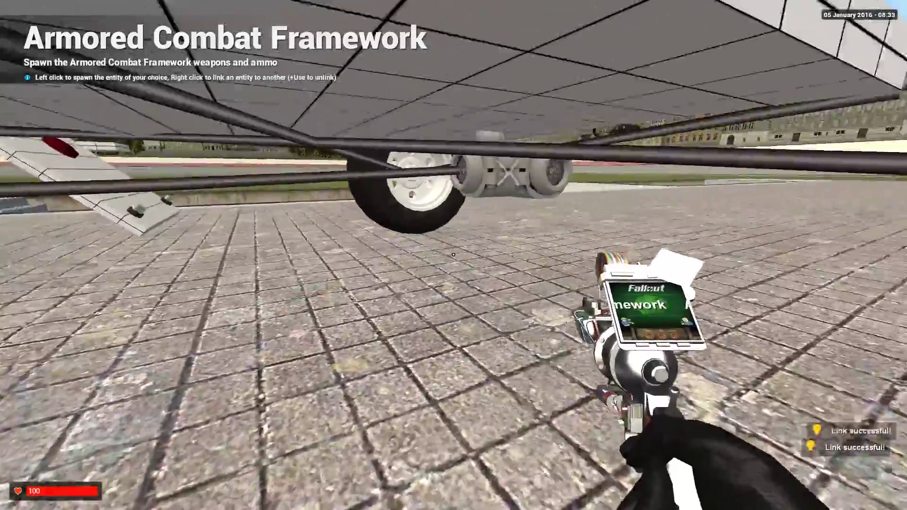
{"action": "right_click", "coordinate": [453, 254]}
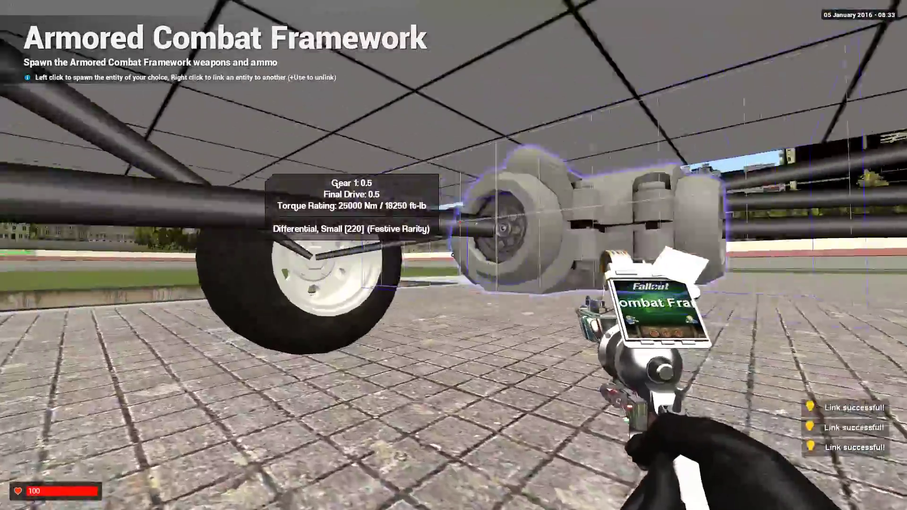
Link each differential to the two wheels on its own axle.
{"action": "right_click", "coordinate": [453, 255]}
{"action": "right_click", "coordinate": [453, 254]}
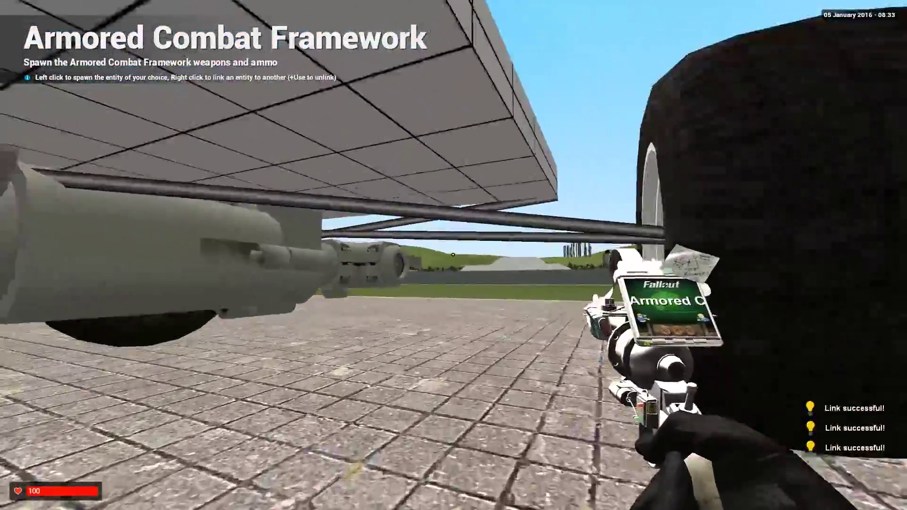
{"action": "right_click", "coordinate": [453, 254]}
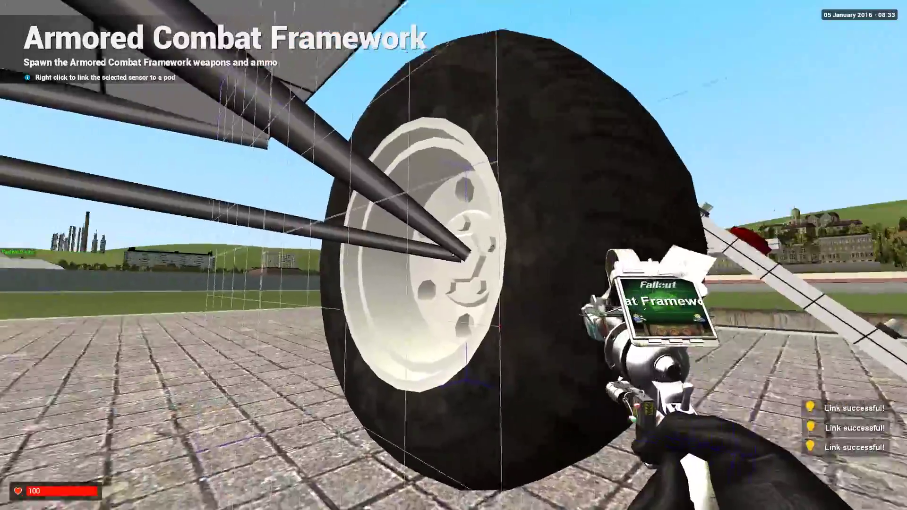
{"action": "right_click", "coordinate": [453, 255]}
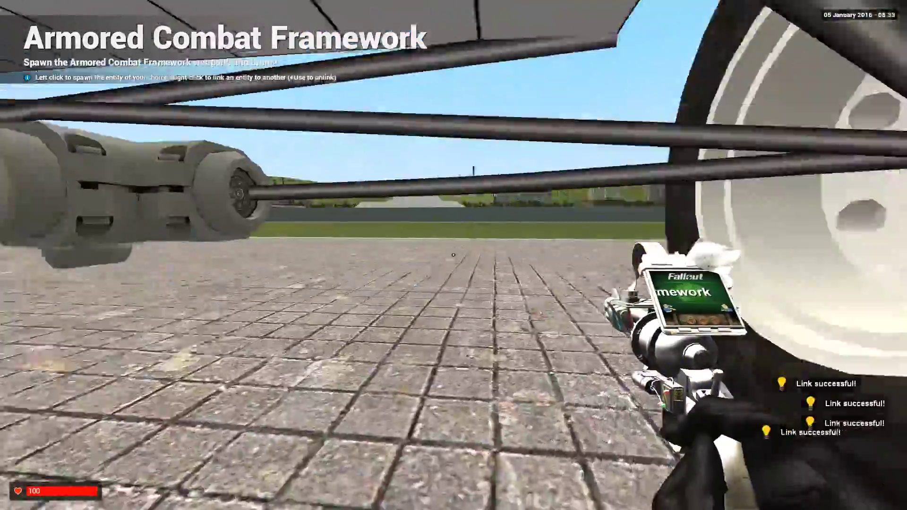
{"action": "right_click", "coordinate": [453, 254]}
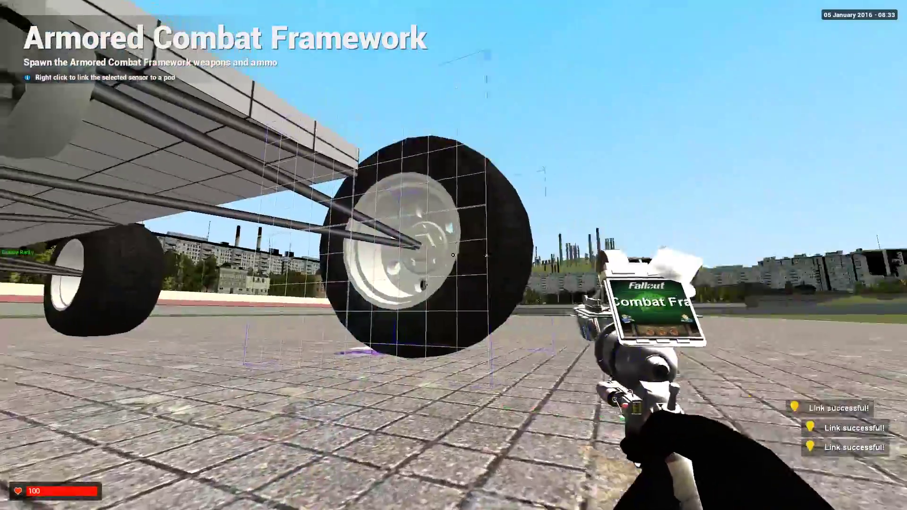
{"action": "right_click", "coordinate": [453, 255]}
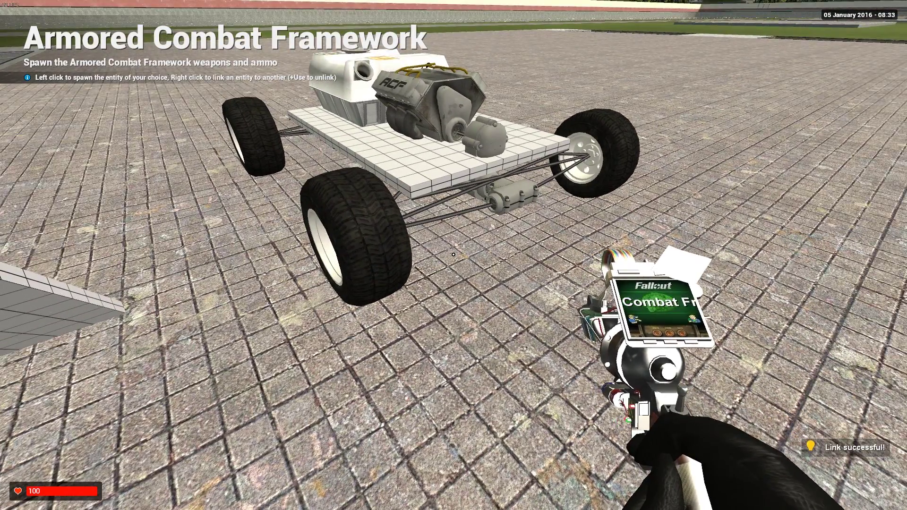
With Wire Advanced, wire the engine's Active input to the pod controller's Active output and its Throttle to the ACF Setup chip's Throttle output.
{"action": "key", "text": "q"}
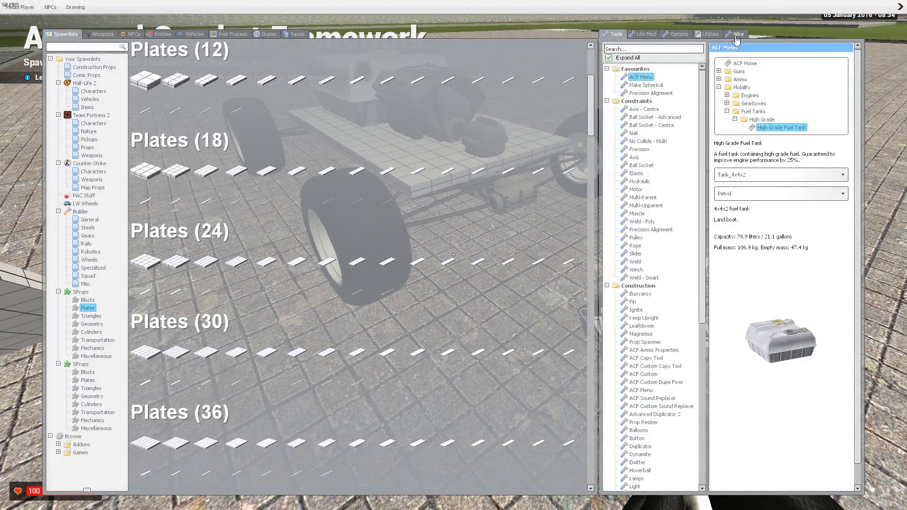
{"action": "left_click", "coordinate": [735, 38]}
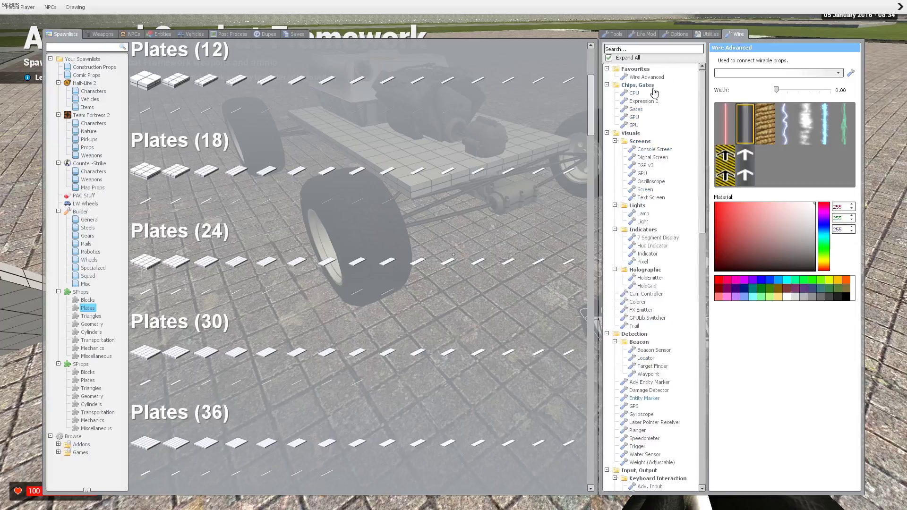
{"action": "left_click", "coordinate": [651, 80]}
{"action": "key", "text": "q"}
{"action": "key", "text": "w"}
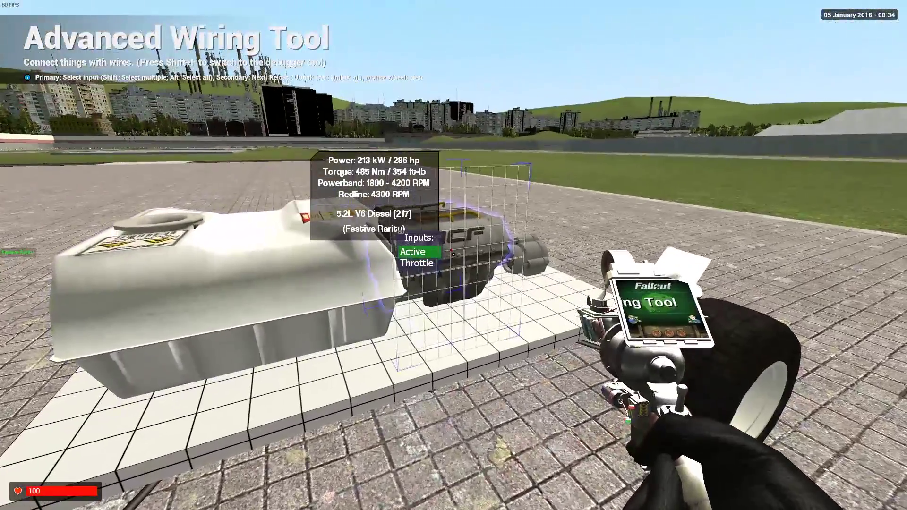
{"action": "left_click", "coordinate": [453, 254]}
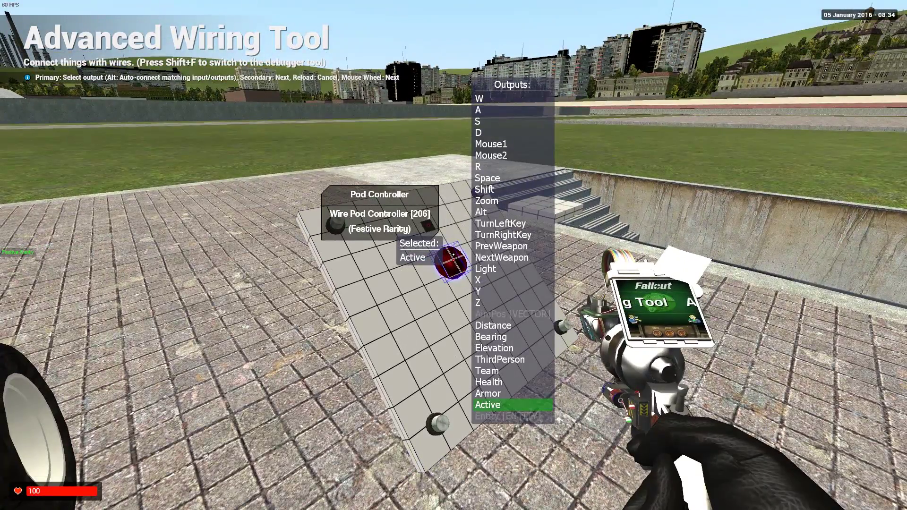
{"action": "left_click", "coordinate": [454, 254]}
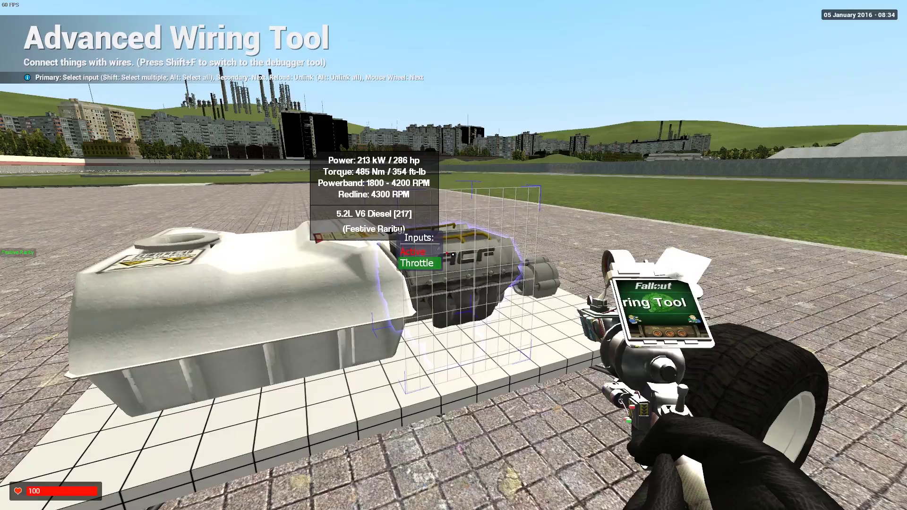
{"action": "left_click", "coordinate": [453, 254]}
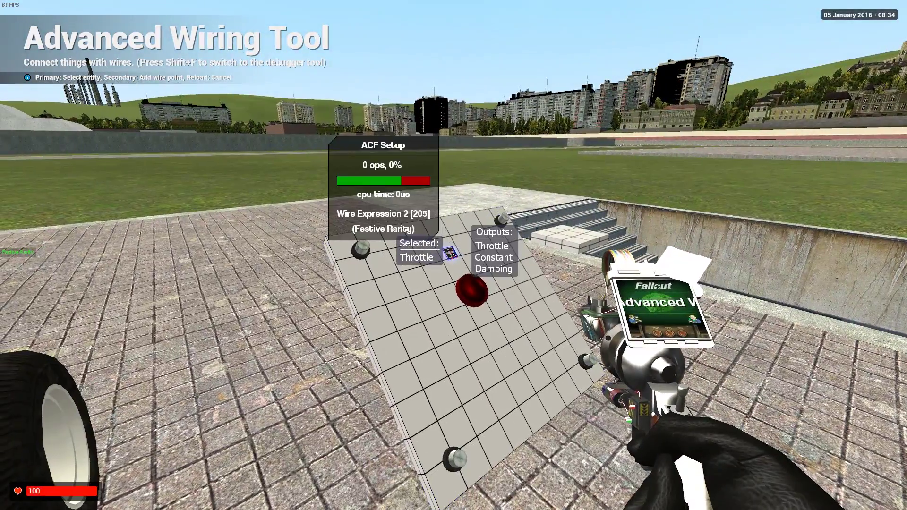
{"action": "left_click", "coordinate": [453, 254]}
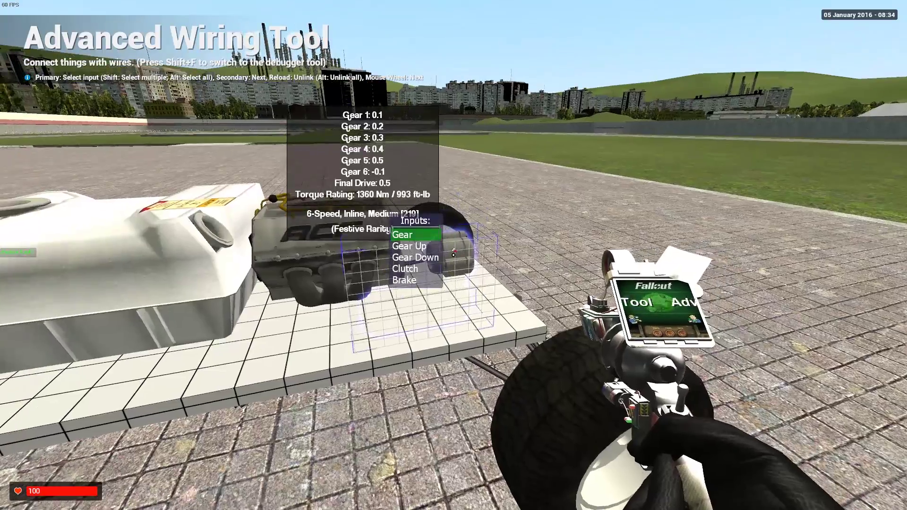
Wire the gearbox's Gear Up and Gear Down inputs to the pod controller, using Mouse2 for Gear Down.
{"action": "scroll", "coordinate": [453, 254], "scroll_direction": "down", "scroll_amount": 1}
{"action": "left_click", "coordinate": [453, 254]}
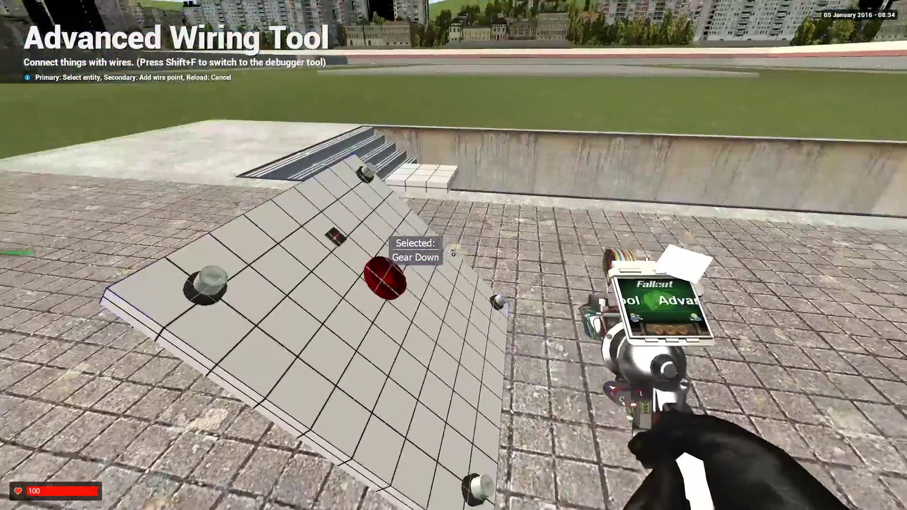
{"action": "left_click", "coordinate": [453, 255]}
{"action": "left_click", "coordinate": [453, 254]}
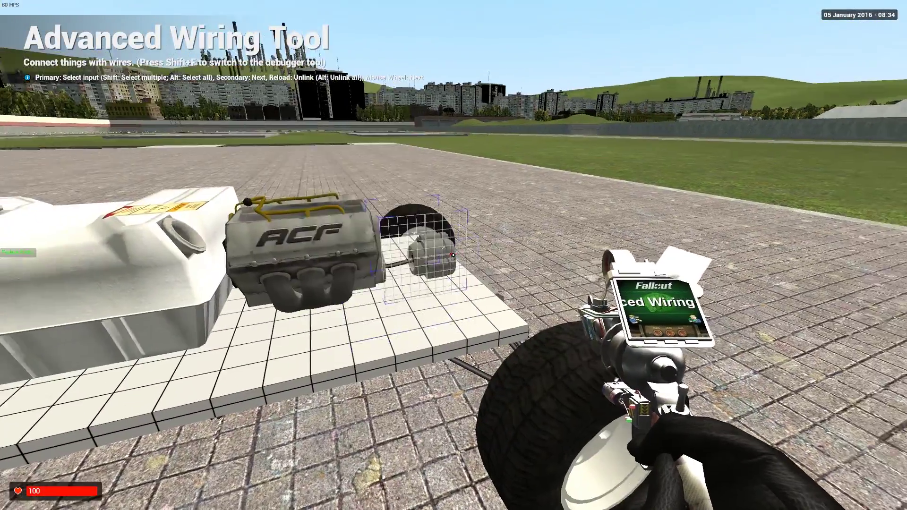
Wire the Brake input of both differentials to the pod controller's S output.
{"action": "key", "text": "d"}
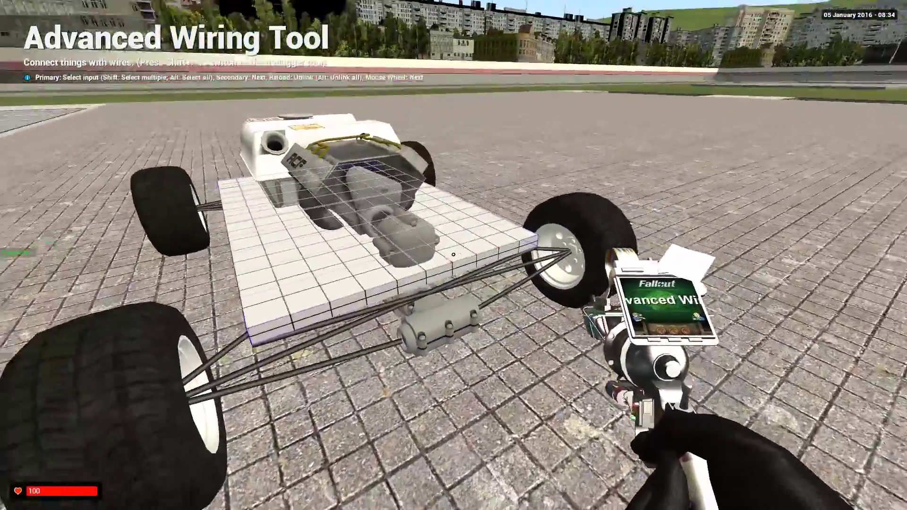
{"action": "scroll", "coordinate": [453, 254], "scroll_direction": "down", "scroll_amount": 4}
{"action": "left_click", "coordinate": [453, 254]}
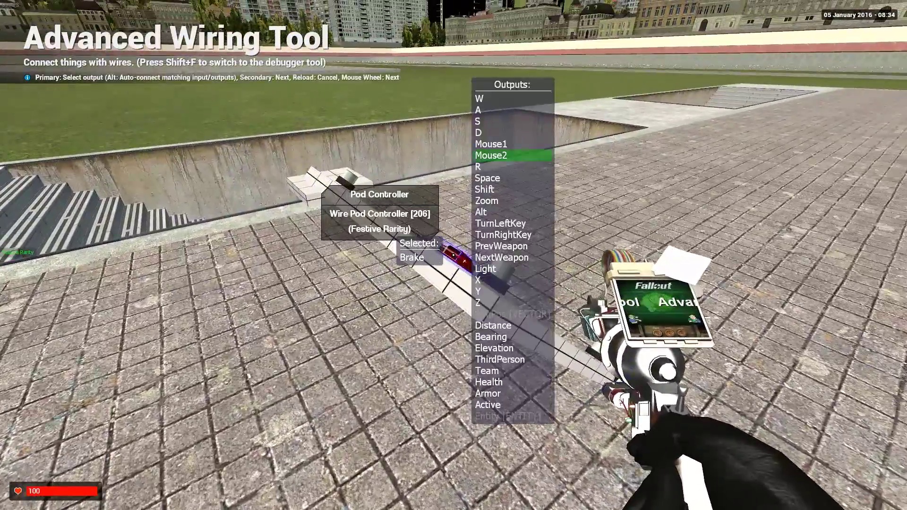
{"action": "scroll", "coordinate": [453, 255], "scroll_direction": "up", "scroll_amount": 2}
{"action": "left_click", "coordinate": [453, 254]}
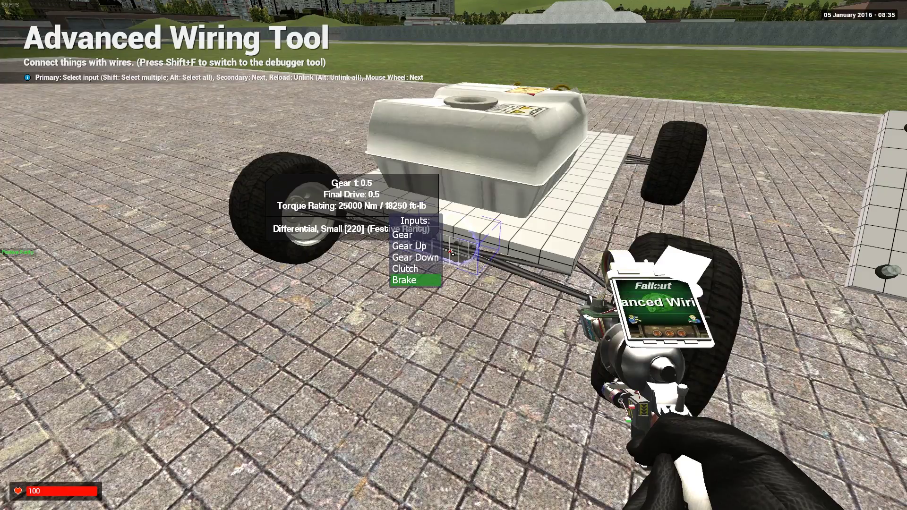
{"action": "left_click", "coordinate": [453, 254]}
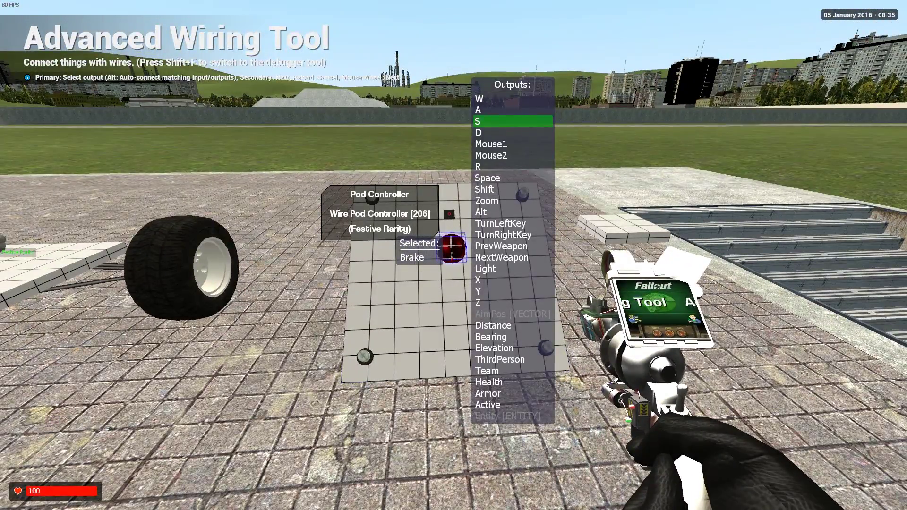
{"action": "left_click", "coordinate": [453, 255]}
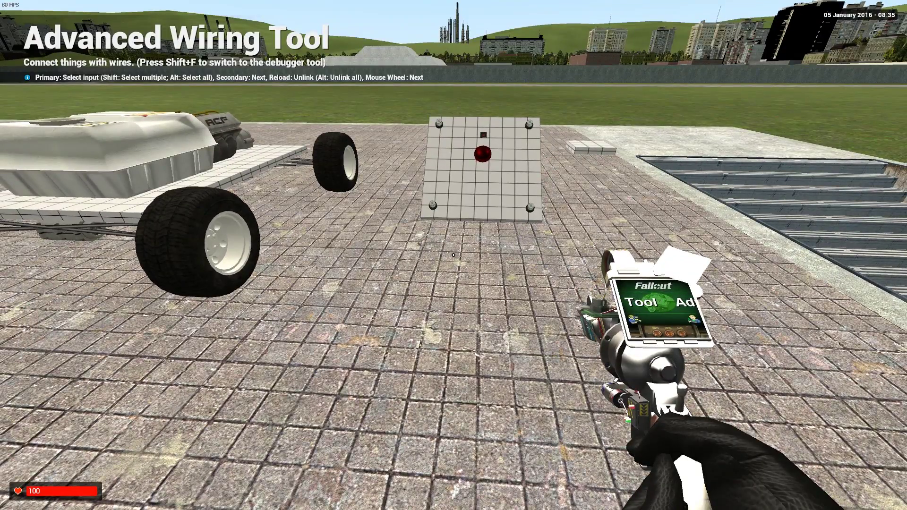
Copy the vehicle together with its control plate using Advanced Duplicator 2 and paste a duplicate onto the open pavement.
{"action": "key", "text": "q"}
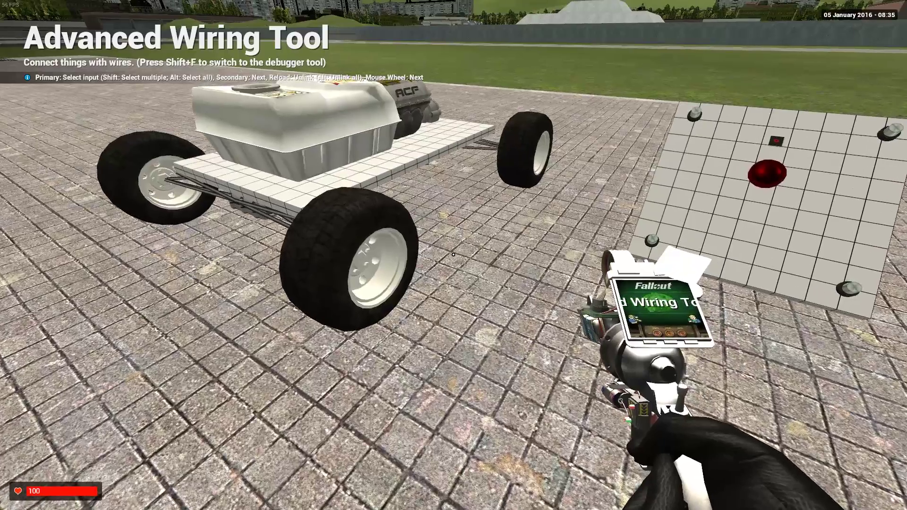
{"action": "key", "text": "q"}
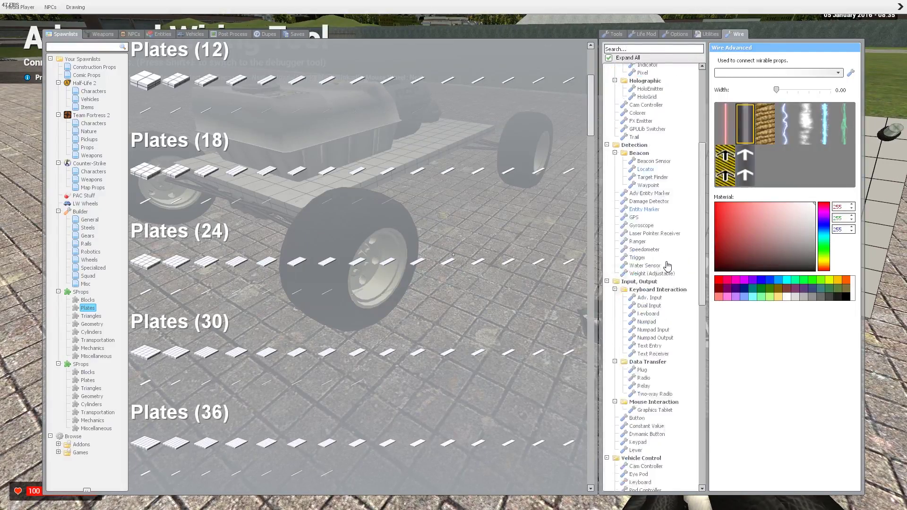
{"action": "left_click", "coordinate": [615, 35]}
{"action": "left_click", "coordinate": [667, 344]}
{"action": "key", "text": "q"}
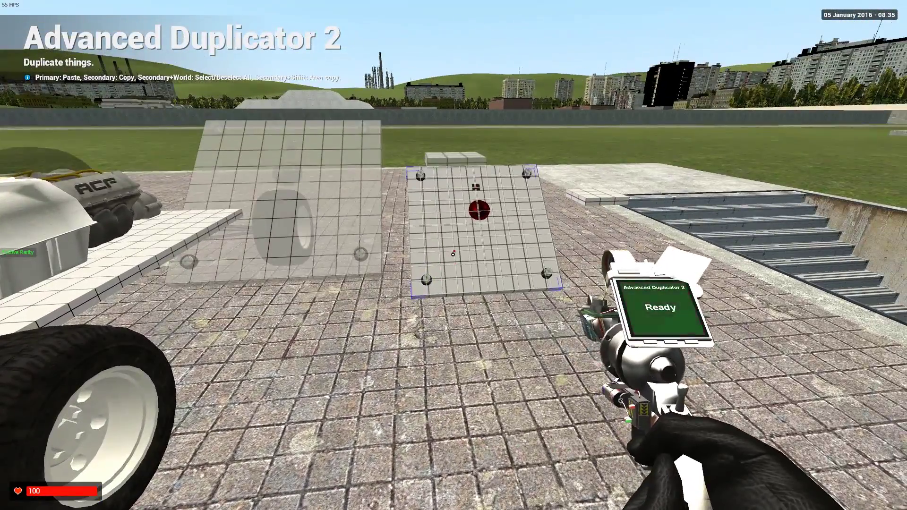
{"action": "right_click", "coordinate": [453, 254], "text": "shift"}
{"action": "right_click", "coordinate": [453, 255]}
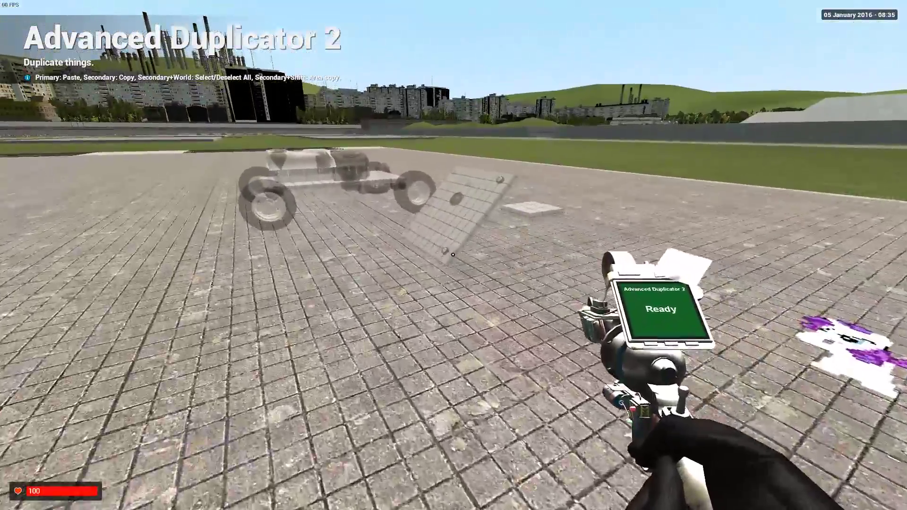
Unfreeze the pasted vehicle with the physics gun and inspect its chassis, drivetrain and wheels from the side.
{"action": "key", "text": "1"}
{"action": "key", "text": "a"}
{"action": "key", "text": "w"}
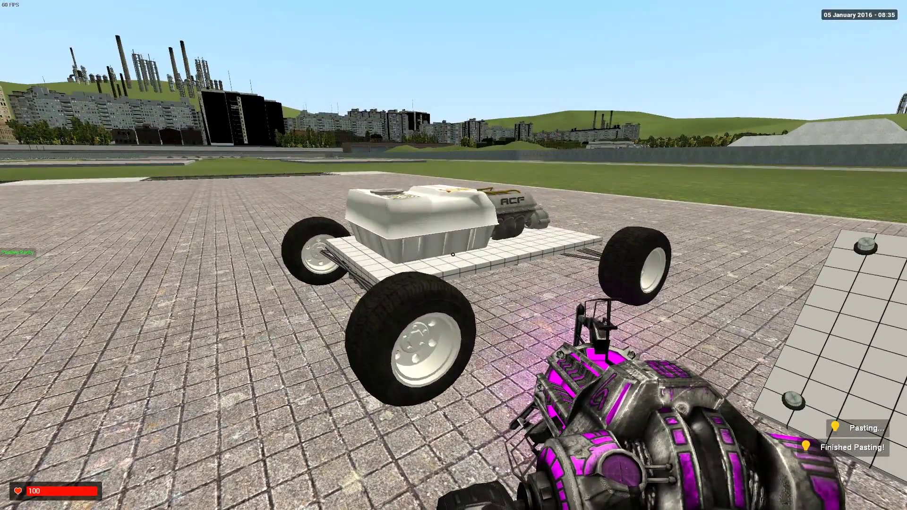
{"action": "key", "text": "a"}
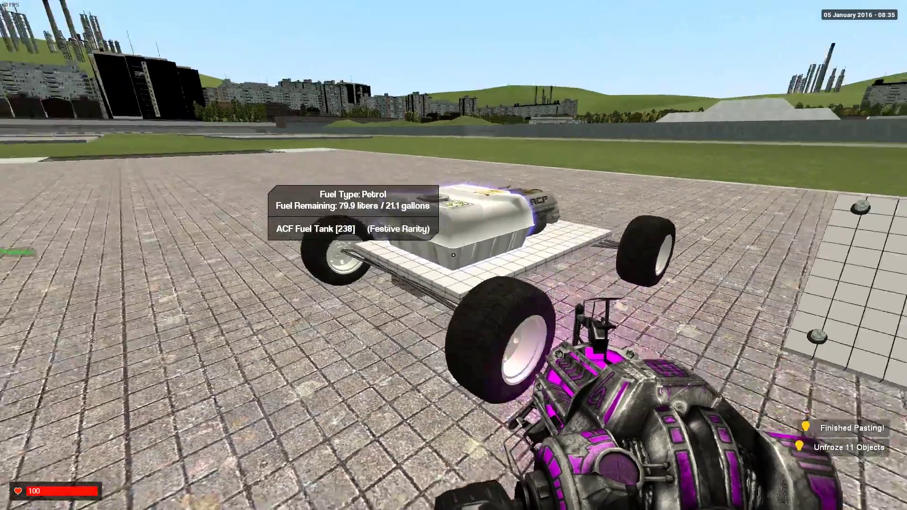
{"action": "key", "text": "w"}
{"action": "key", "text": "a"}
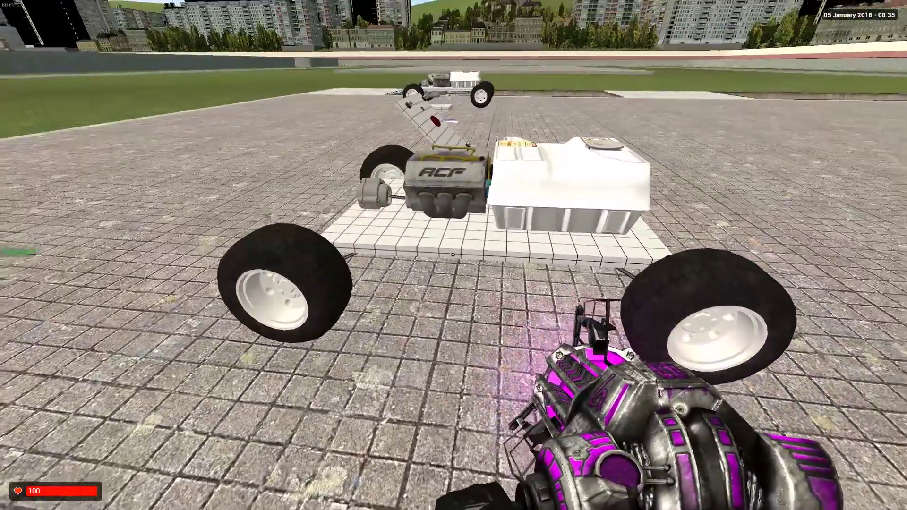
{"action": "key", "text": "w"}
{"action": "key", "text": "ctrl"}
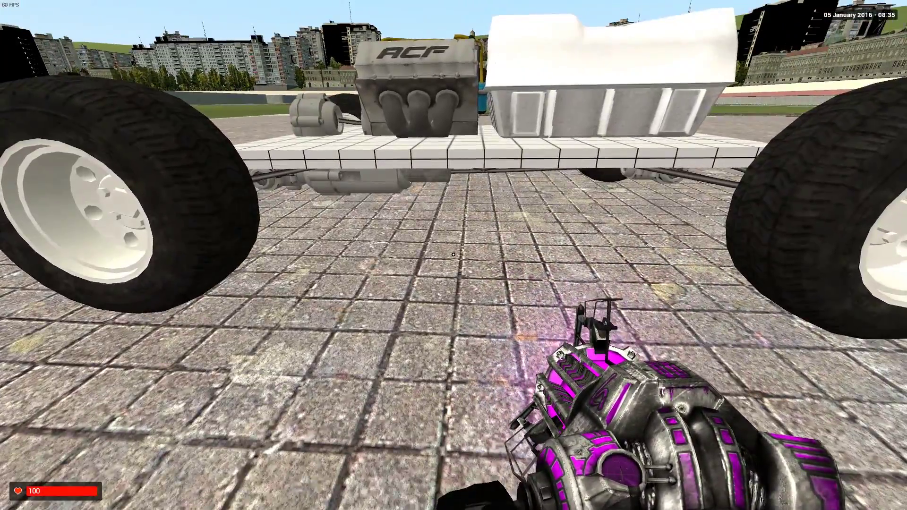
{"action": "key", "text": "s"}
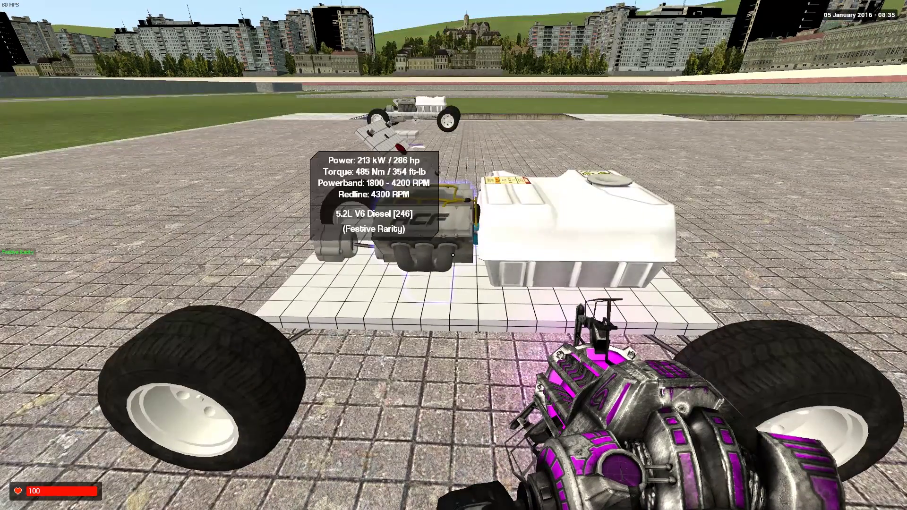
Disable Physgun Build Mode and pull on the pasted vehicle's chassis plate with the physics gun to test its suspension.
{"action": "left_click", "coordinate": [454, 255]}
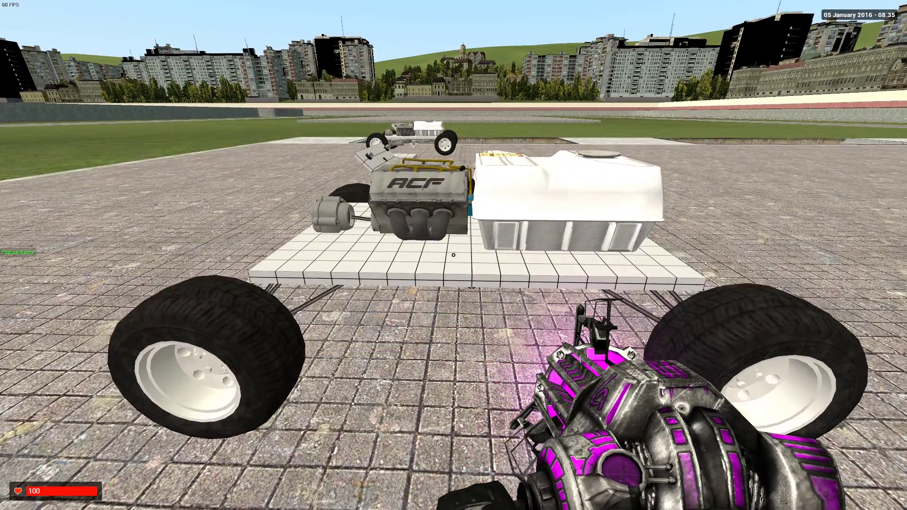
{"action": "key", "text": "q"}
{"action": "left_click", "coordinate": [678, 34]}
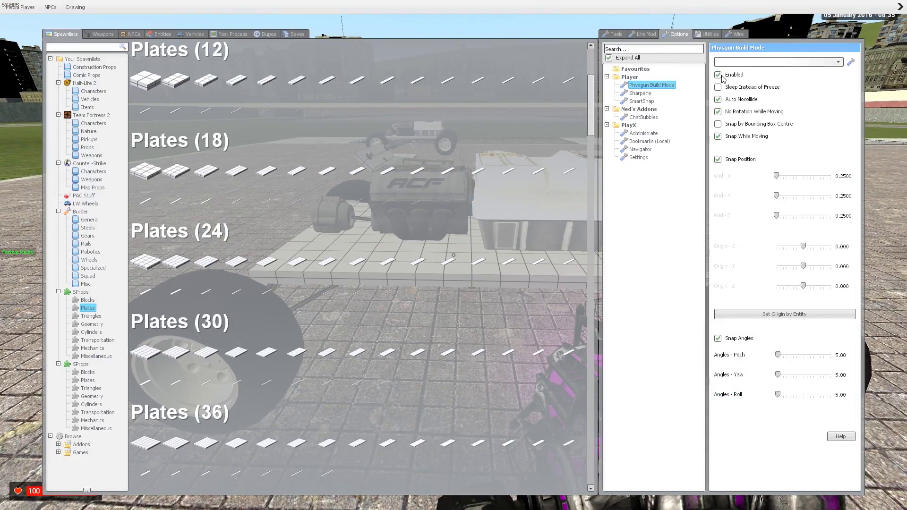
{"action": "key", "text": "q"}
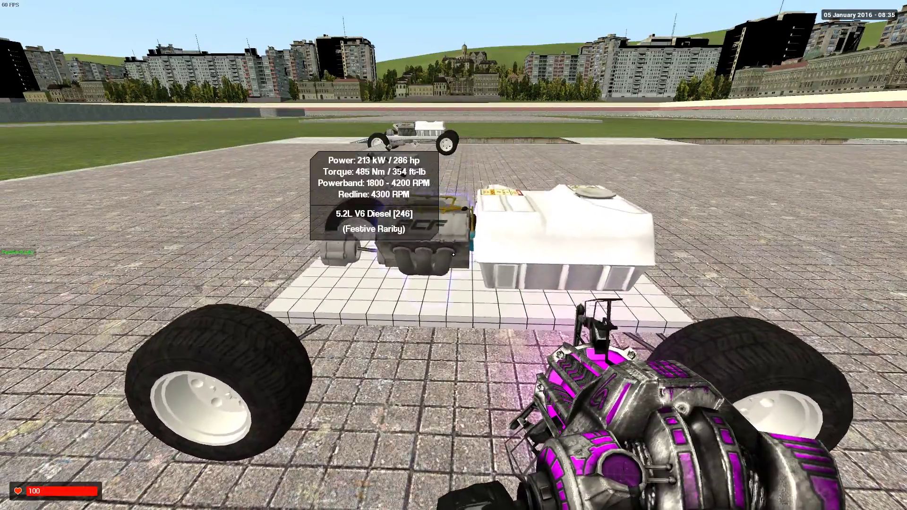
{"action": "left_click_drag", "start_coordinate": [454, 255], "coordinate": [454, 255]}
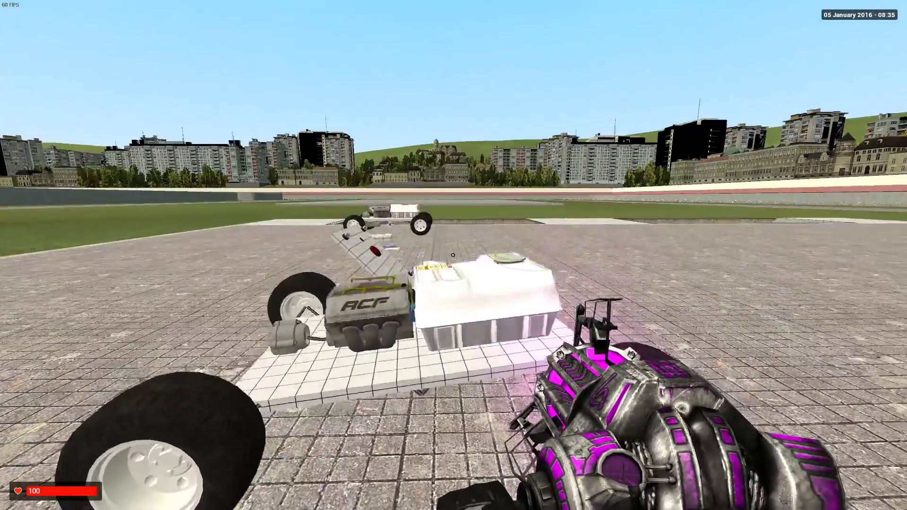
Link a remote controller to the pod controller on the pasted control plate and take remote control of the vehicle.
{"action": "key", "text": "d"}
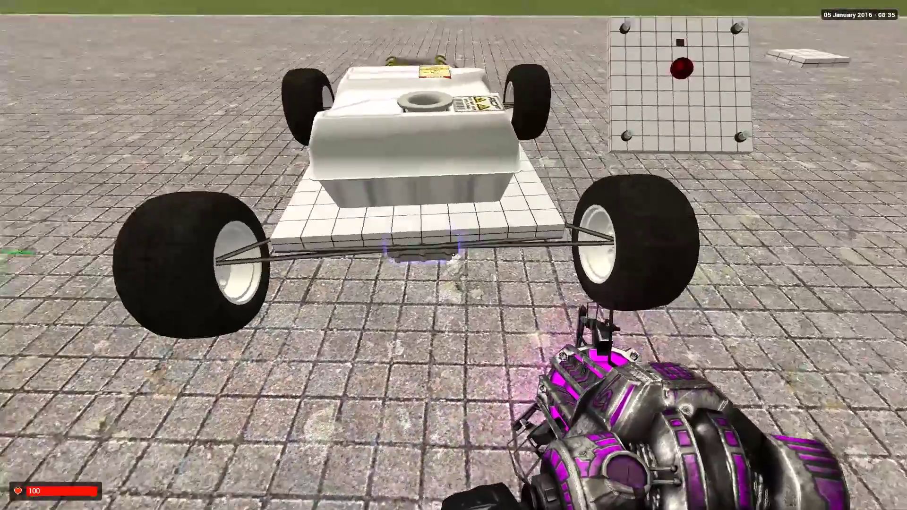
{"action": "key", "text": "d"}
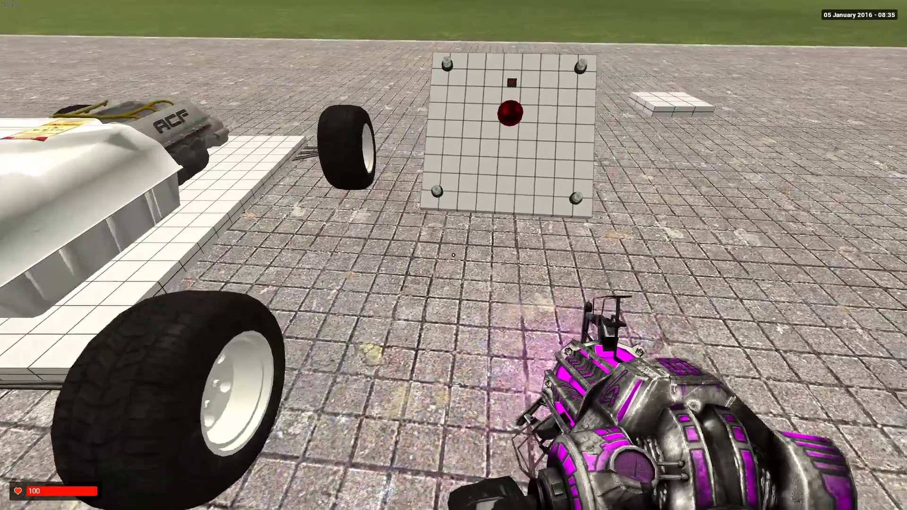
{"action": "key", "text": "w"}
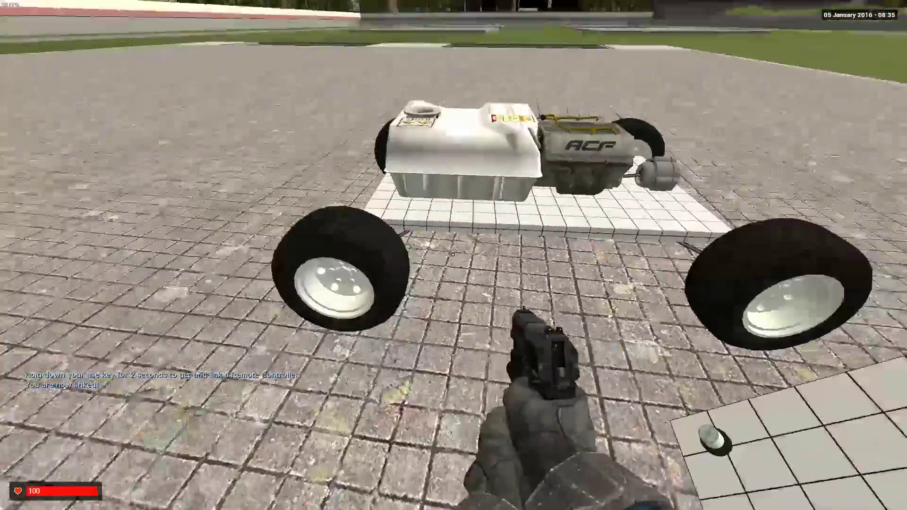
{"action": "key", "text": "a"}
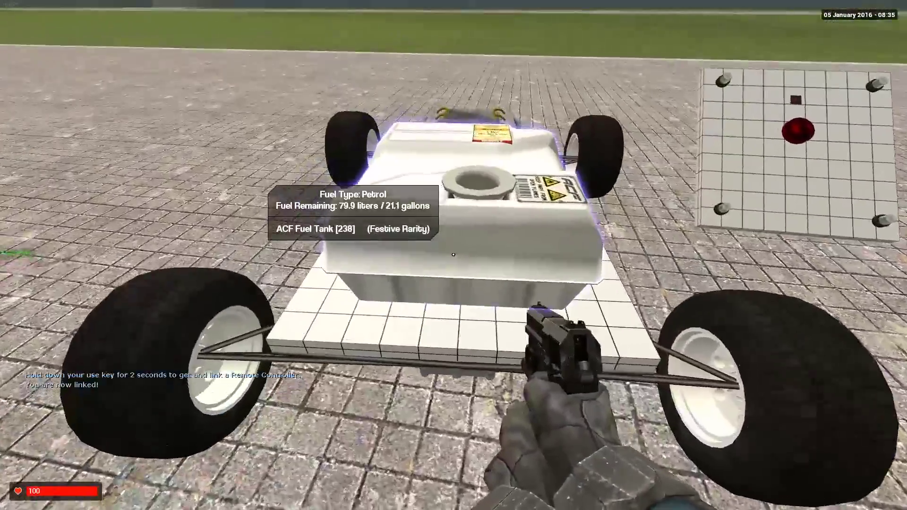
{"action": "key", "text": "s"}
{"action": "key", "text": "d"}
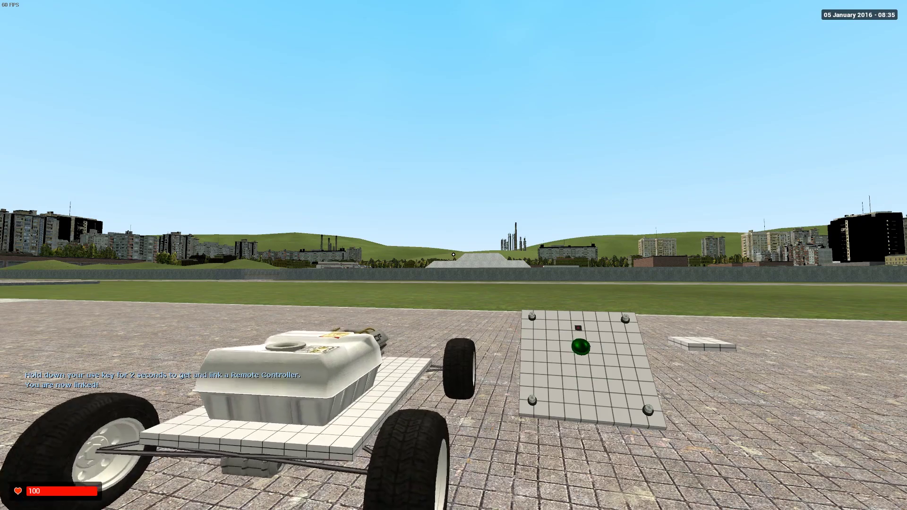
Test-drive the pasted vehicle by remote control across the pavement and grass, and undo its duplication.
{"action": "key", "text": "w"}
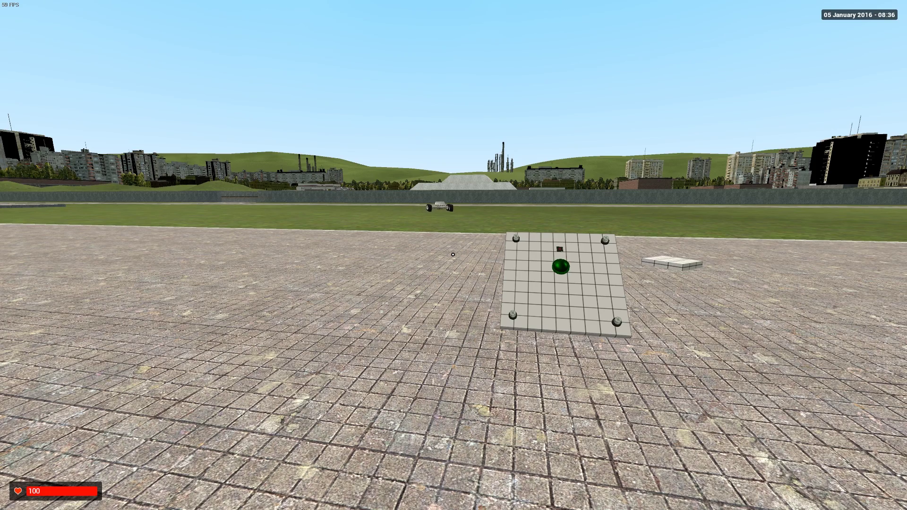
{"action": "key", "text": "w"}
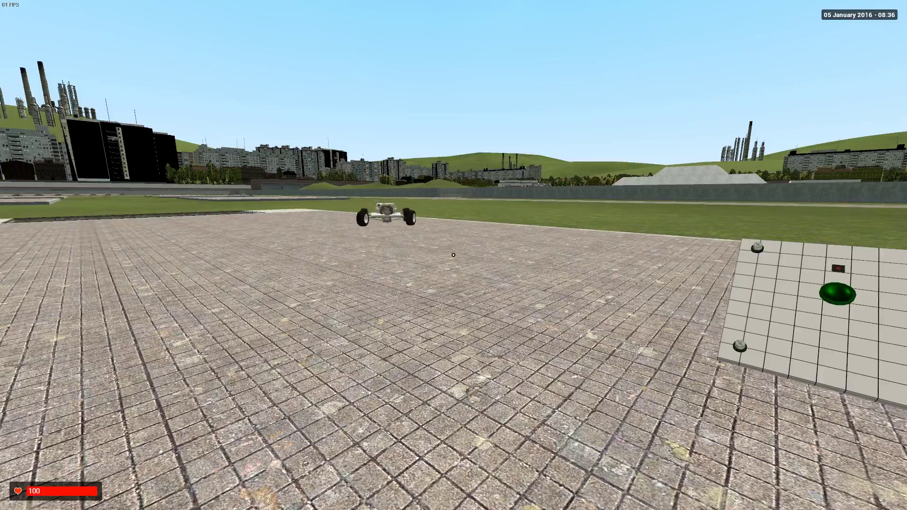
{"action": "key", "text": "w"}
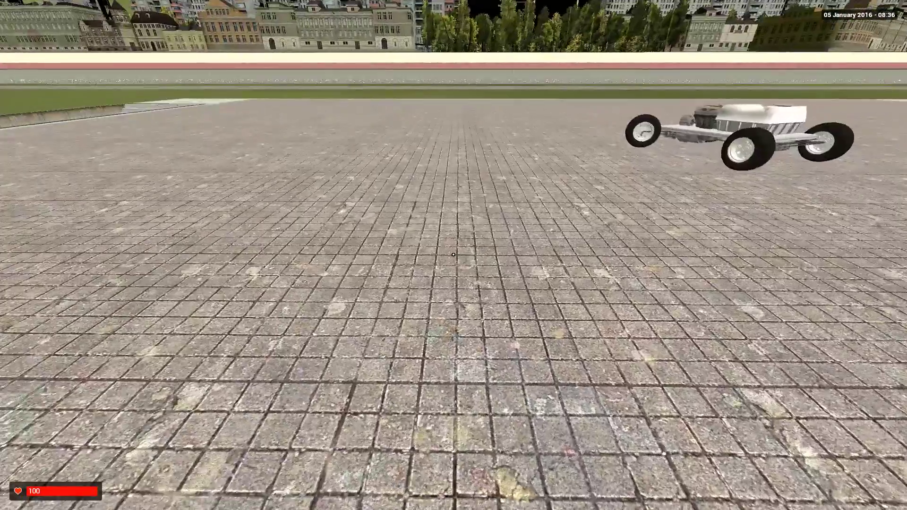
{"action": "key", "text": "w"}
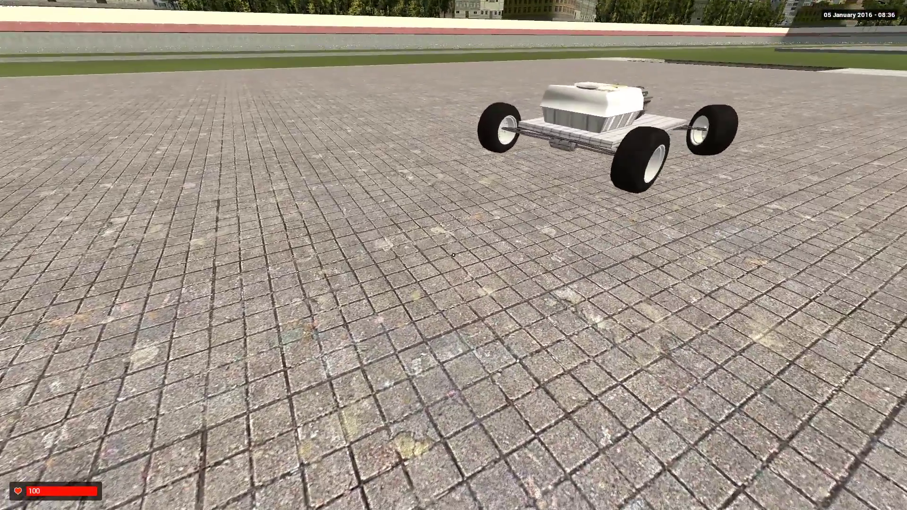
{"action": "key", "text": "w"}
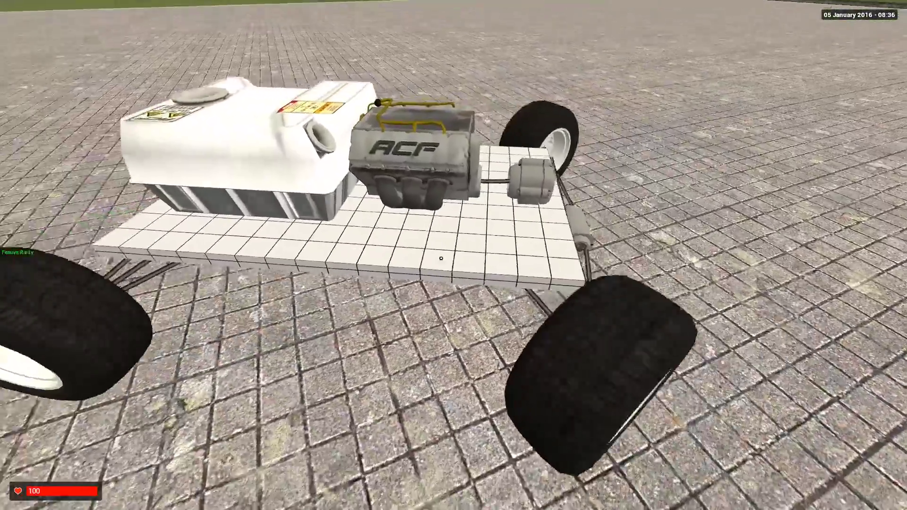
{"action": "key", "text": "d"}
{"action": "key", "text": "z"}
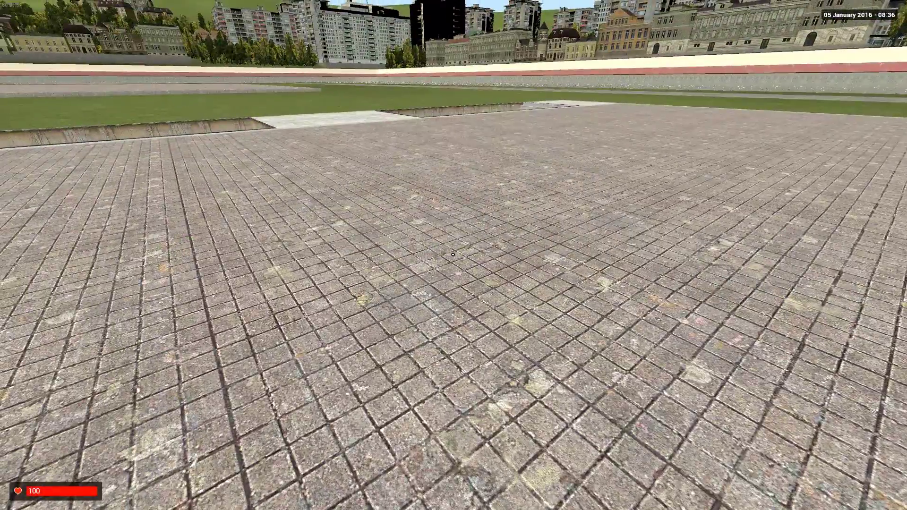
Return to the original vehicle and choose the 6-Speed, Inline, Medium gearbox in the ACF Menu tool.
{"action": "key", "text": "w"}
{"action": "key", "text": "2"}
{"action": "key", "text": "q"}
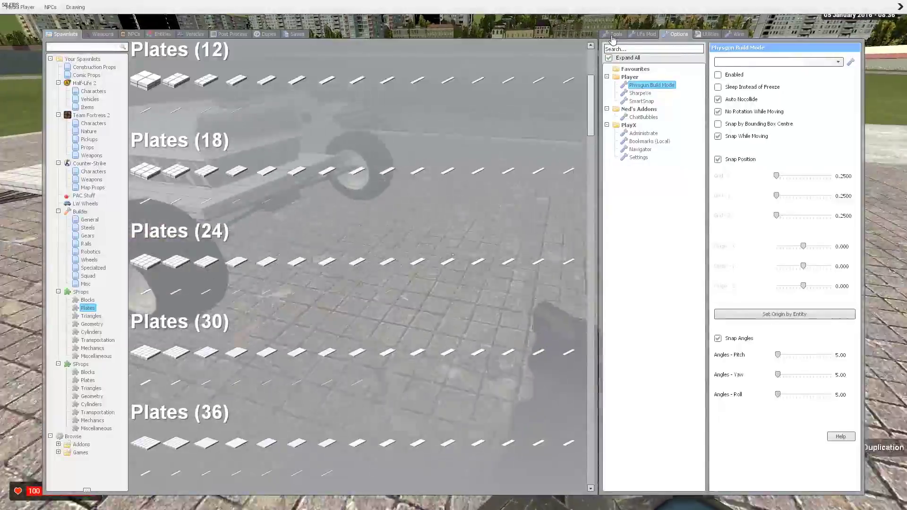
{"action": "left_click", "coordinate": [615, 34]}
{"action": "key", "text": "w"}
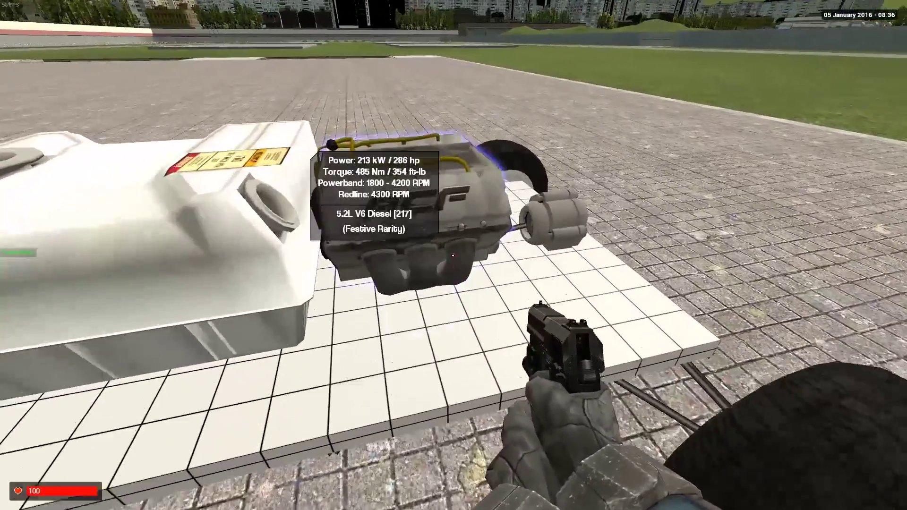
{"action": "key", "text": "q"}
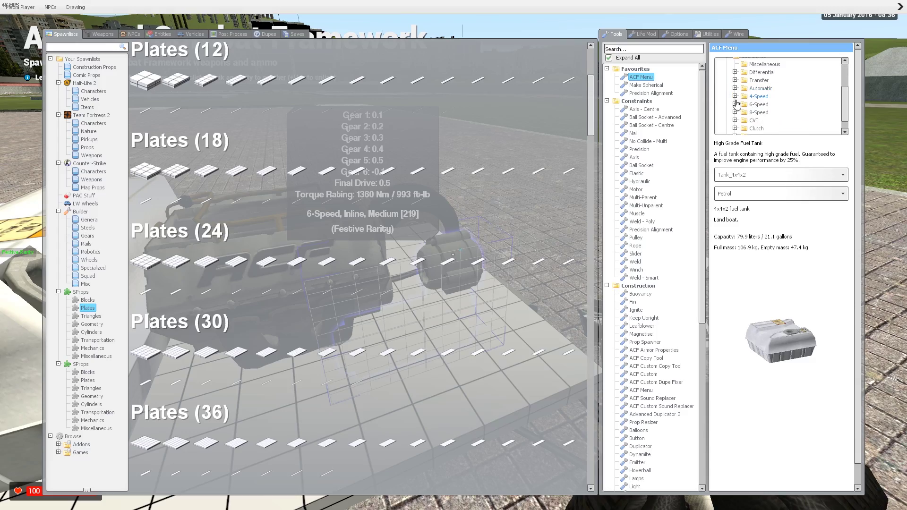
{"action": "left_click", "coordinate": [780, 97]}
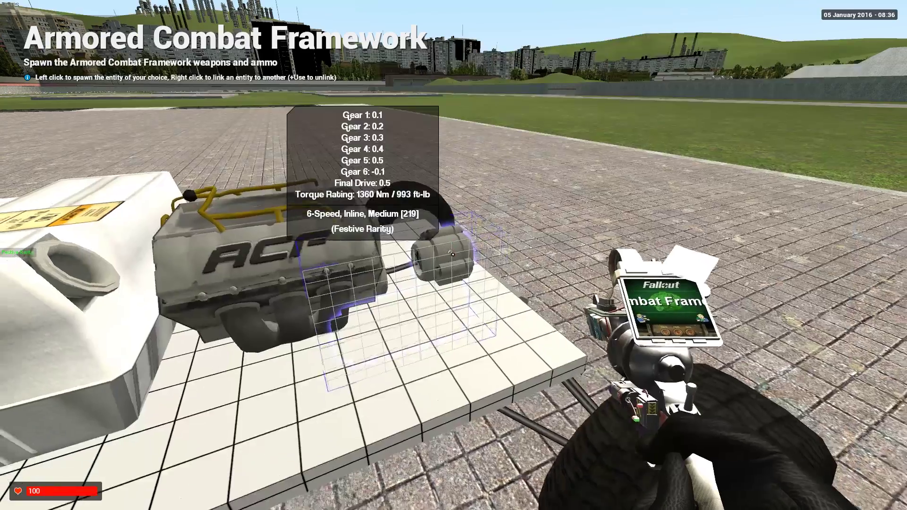
Set the gearbox's Final Drive to 1.00 and update the vehicle's existing 6-speed gearbox with it.
{"action": "key", "text": "s"}
{"action": "key", "text": "q"}
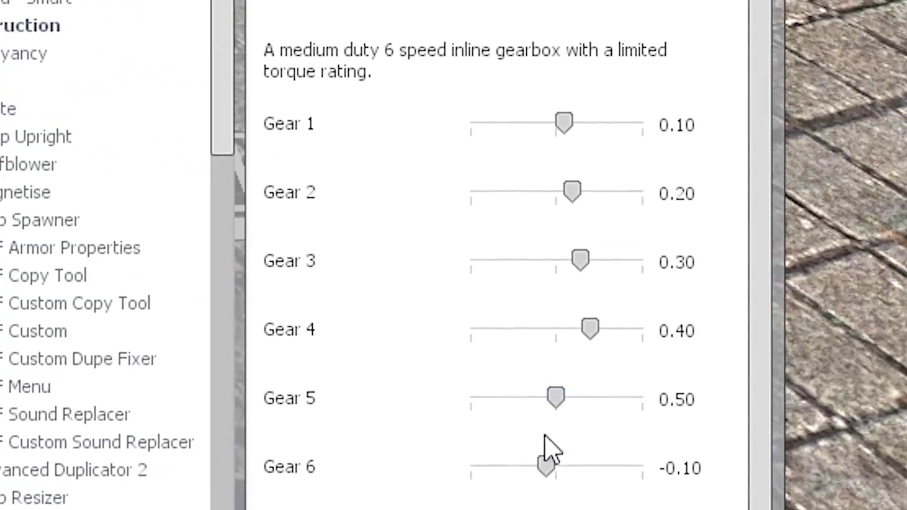
{"action": "key", "text": "w"}
{"action": "key", "text": "q"}
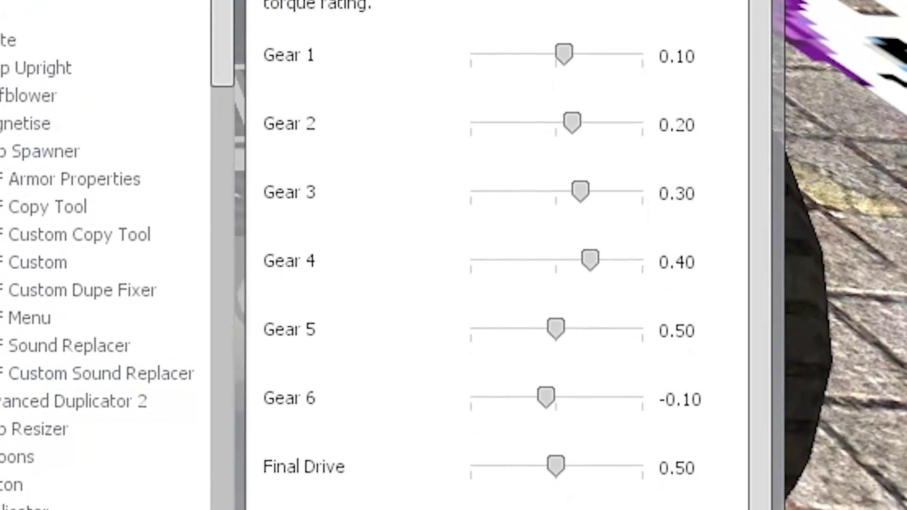
{"action": "left_click_drag", "start_coordinate": [556, 484], "coordinate": [644, 485]}
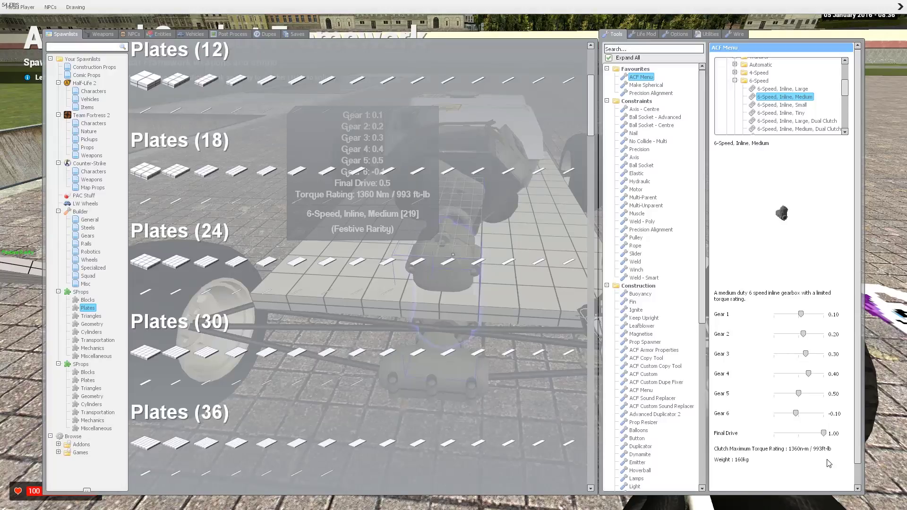
{"action": "key", "text": "q"}
{"action": "left_click", "coordinate": [452, 255]}
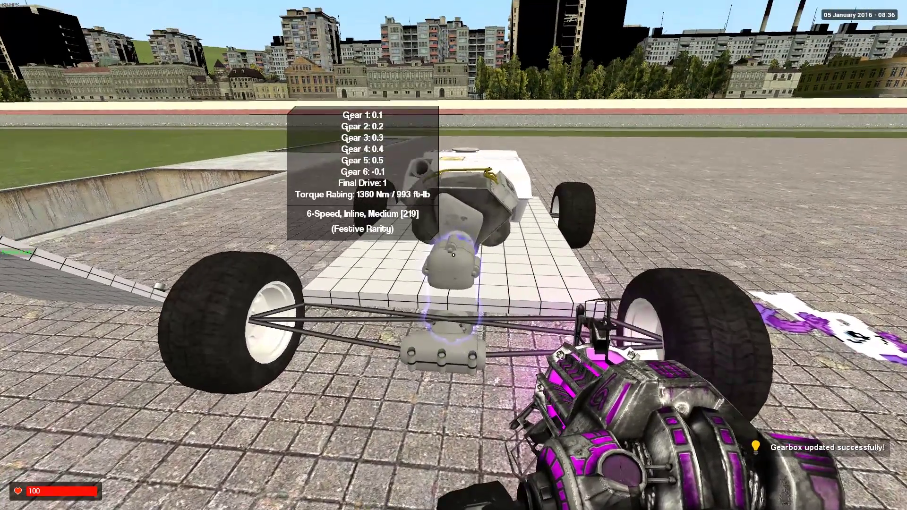
Copy the original vehicle with its updated gearbox using Advanced Duplicator 2.
{"action": "key", "text": "q"}
{"action": "key", "text": "s"}
{"action": "key", "text": "w"}
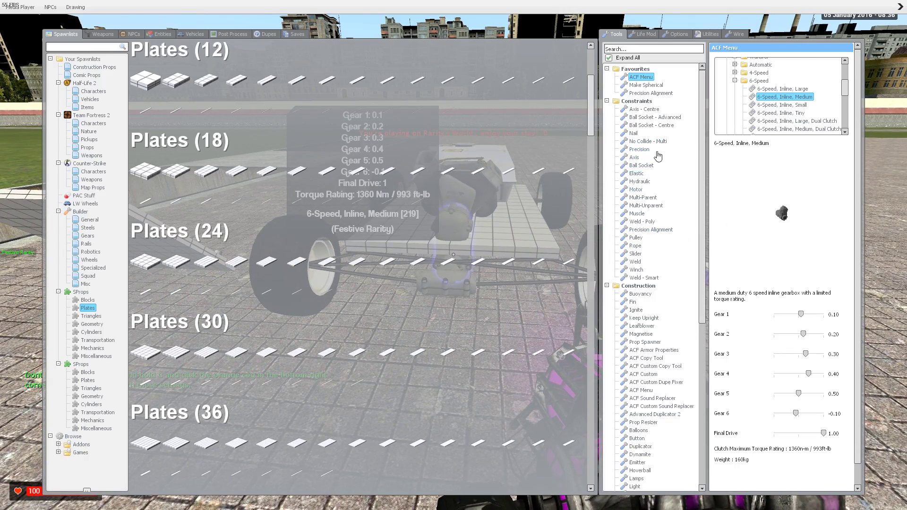
{"action": "left_click", "coordinate": [654, 414]}
{"action": "key", "text": "q"}
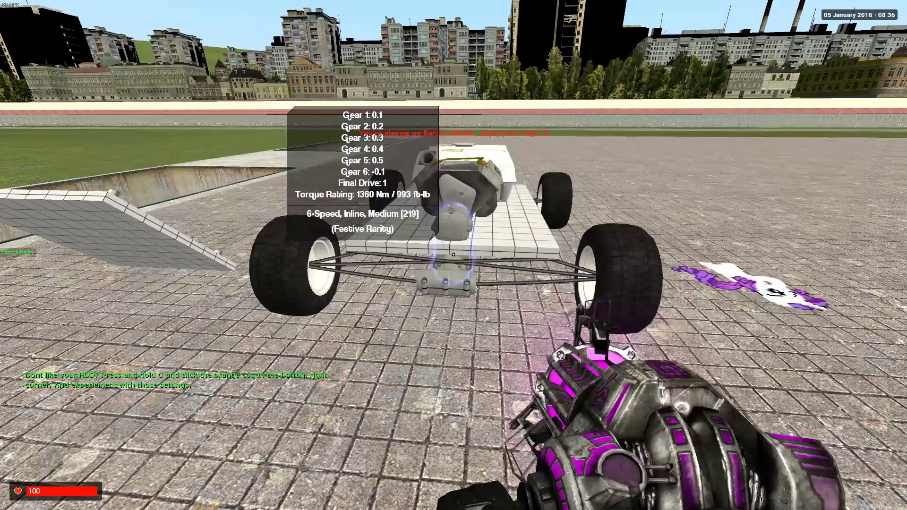
{"action": "right_click", "coordinate": [453, 255]}
{"action": "key", "text": "1"}
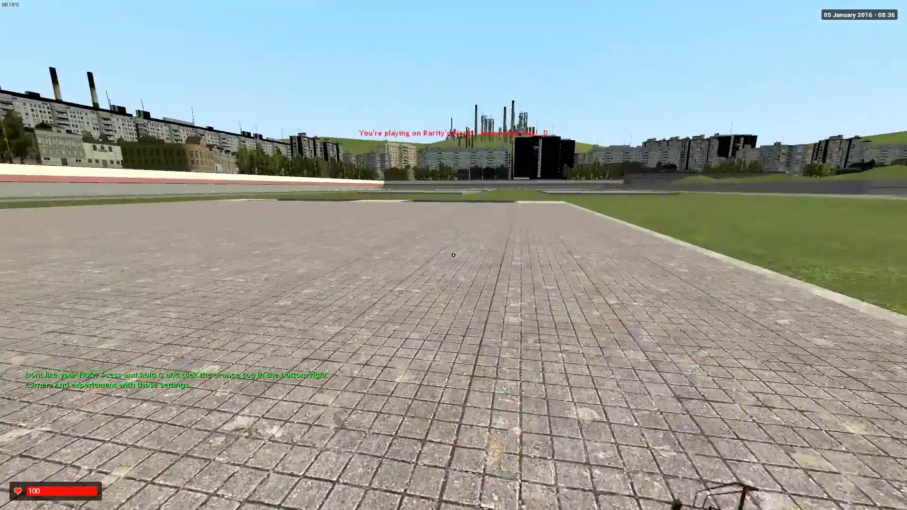
Paste the copied vehicle onto the pavement with Advanced Duplicator 2 and unfreeze the pasted copy.
{"action": "key", "text": "q"}
{"action": "left_click", "coordinate": [644, 415]}
{"action": "left_click", "coordinate": [453, 255]}
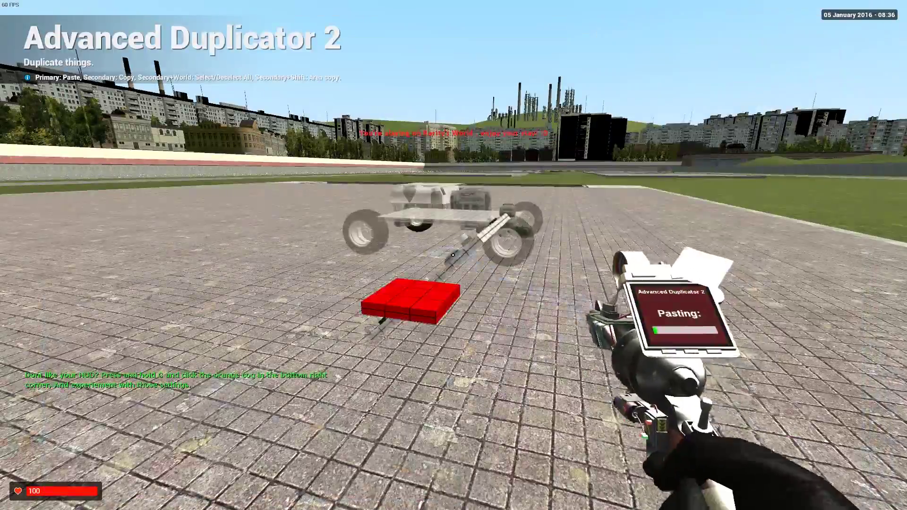
{"action": "key", "text": "1"}
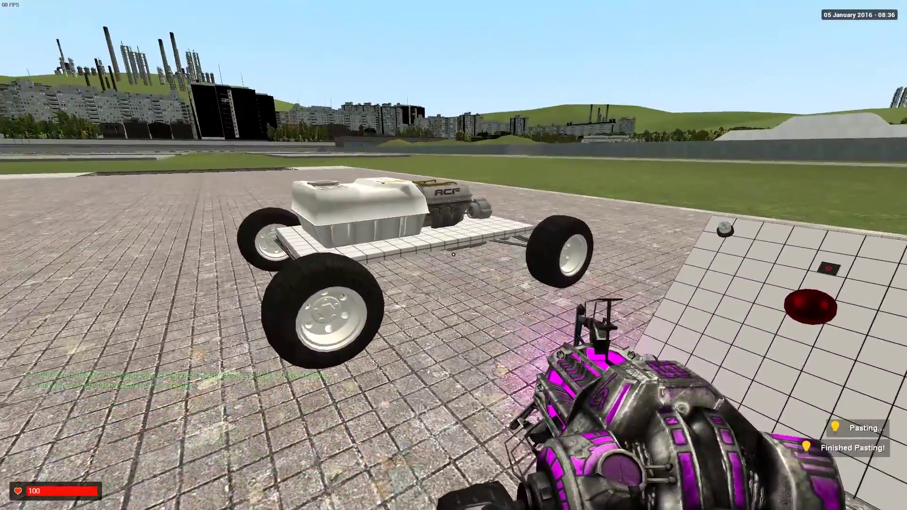
{"action": "key", "text": "r"}
Link the remote controller to the Wire Pod Controller, test-drive the pasted vehicle, and return to the original one.
{"action": "key", "text": "e"}
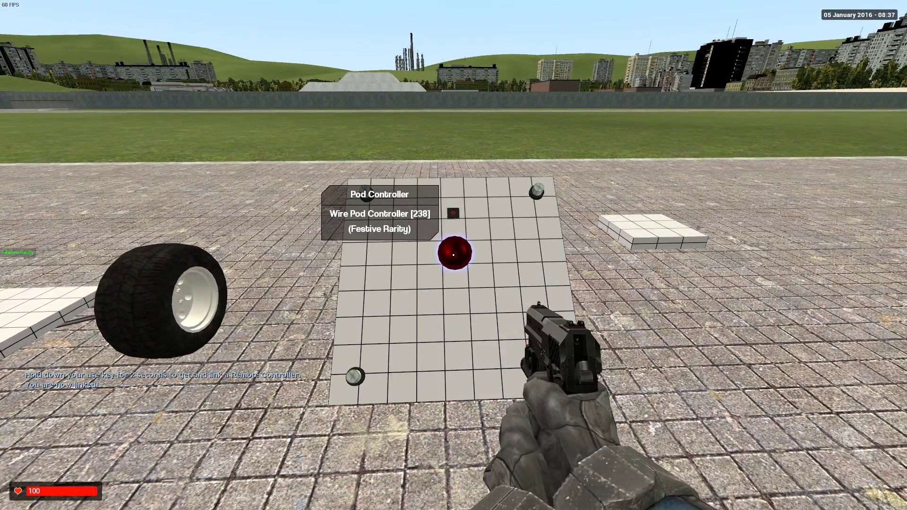
{"action": "key", "text": "e"}
{"action": "key", "text": "w"}
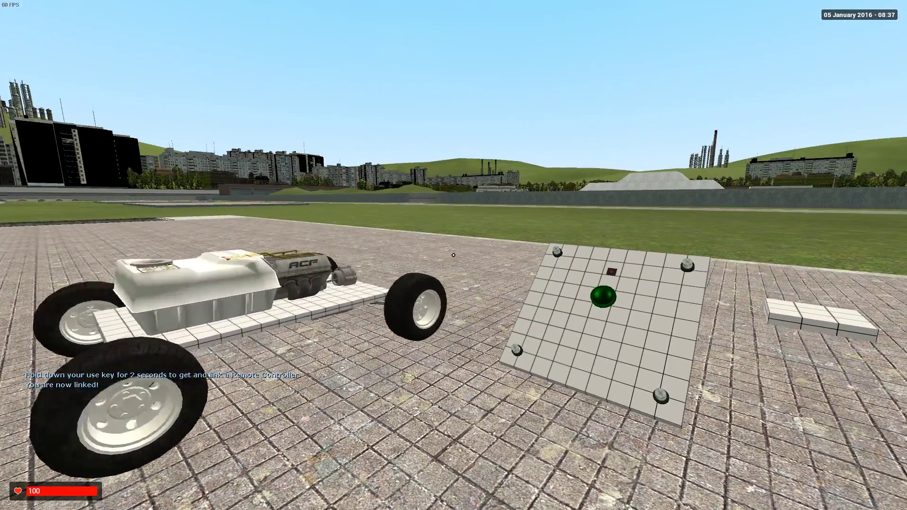
{"action": "key", "text": "s"}
{"action": "key", "text": "w"}
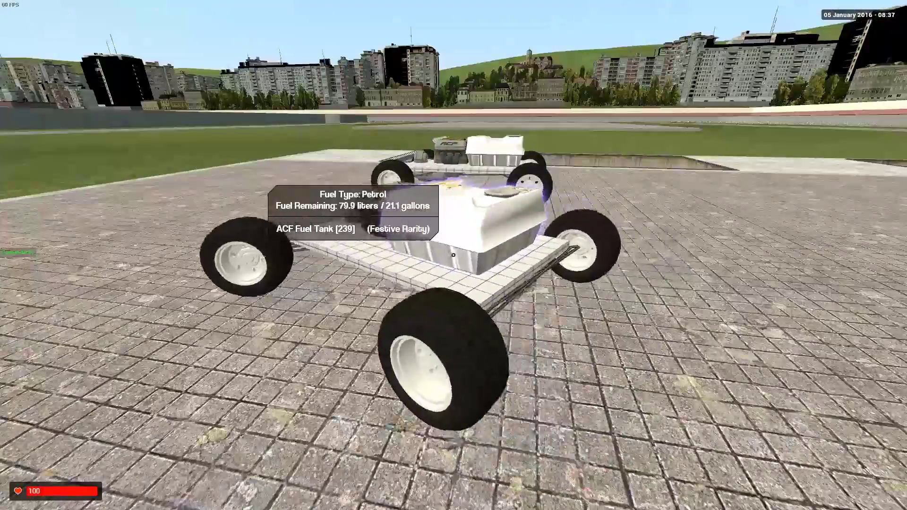
{"action": "key", "text": "e"}
{"action": "key", "text": "w"}
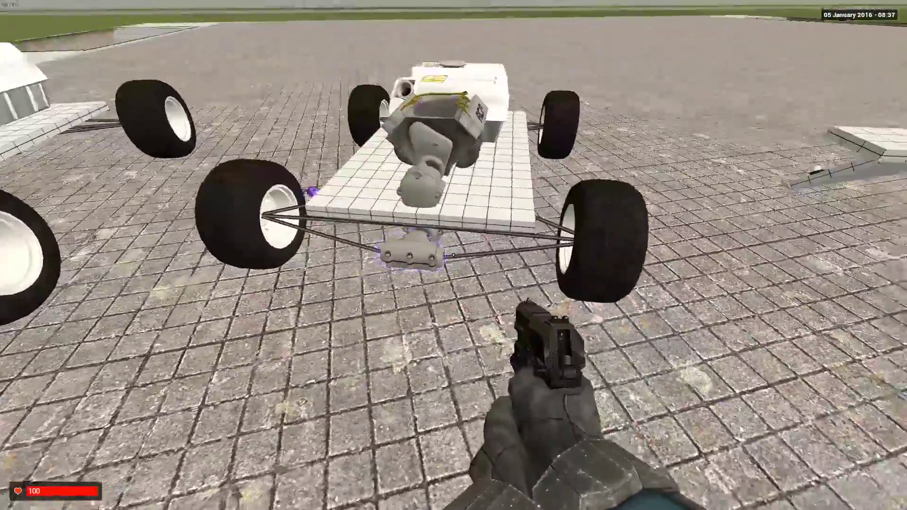
Spawn a Standard Pilot Seat on the pavement near the original vehicle.
{"action": "key", "text": "q"}
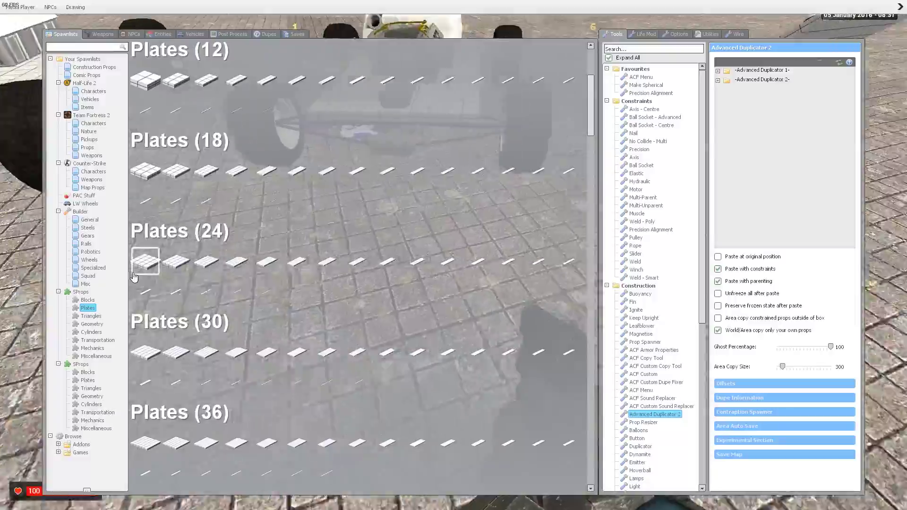
{"action": "key", "text": "q"}
{"action": "left_click", "coordinate": [454, 255]}
{"action": "left_click_drag", "start_coordinate": [452, 256], "coordinate": [452, 256]}
{"action": "key", "text": "q"}
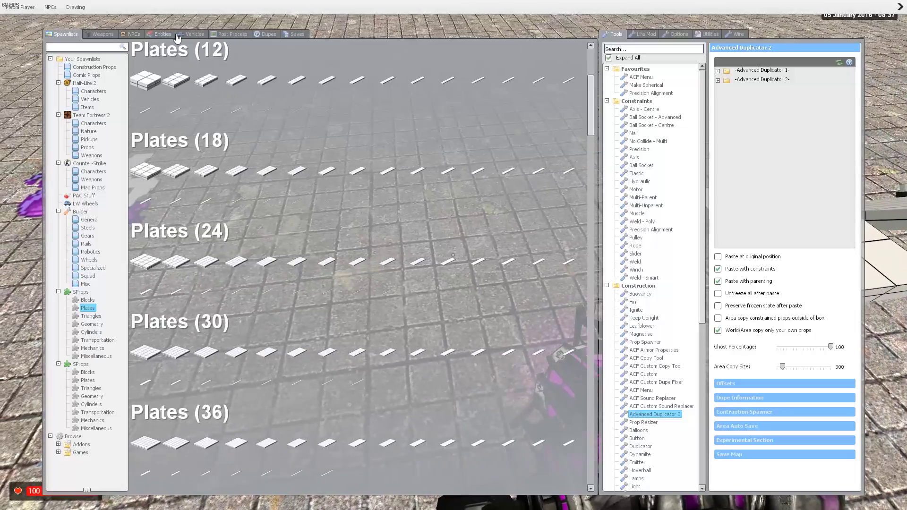
{"action": "left_click", "coordinate": [192, 34]}
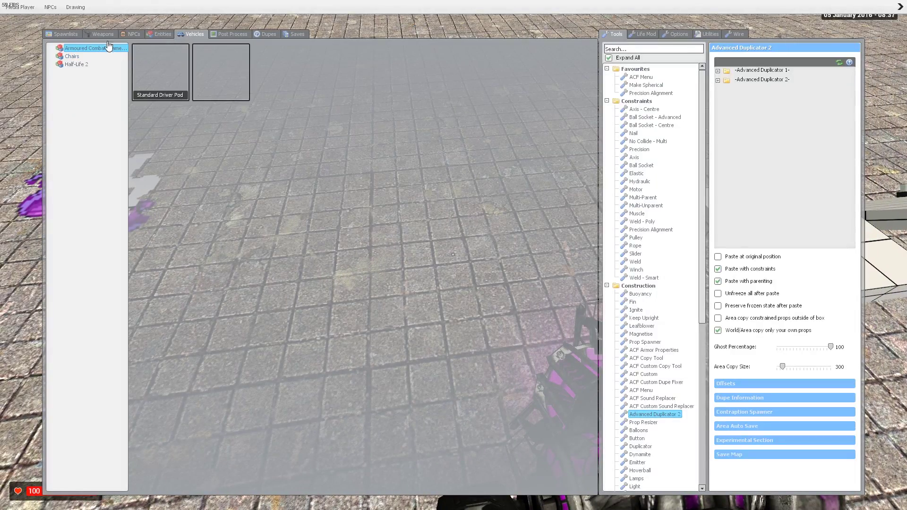
{"action": "left_click", "coordinate": [73, 56]}
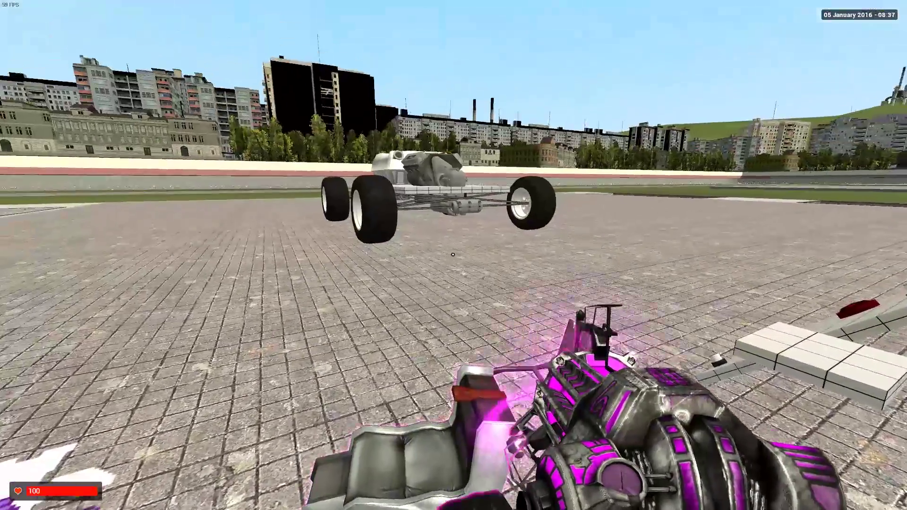
Check the Physgun Build Mode snapping options and position the pilot seat centrally at the front of the chassis plate.
{"action": "scroll", "coordinate": [453, 255], "scroll_direction": "up", "scroll_amount": 3}
{"action": "left_click_drag", "start_coordinate": [453, 255], "coordinate": [453, 254]}
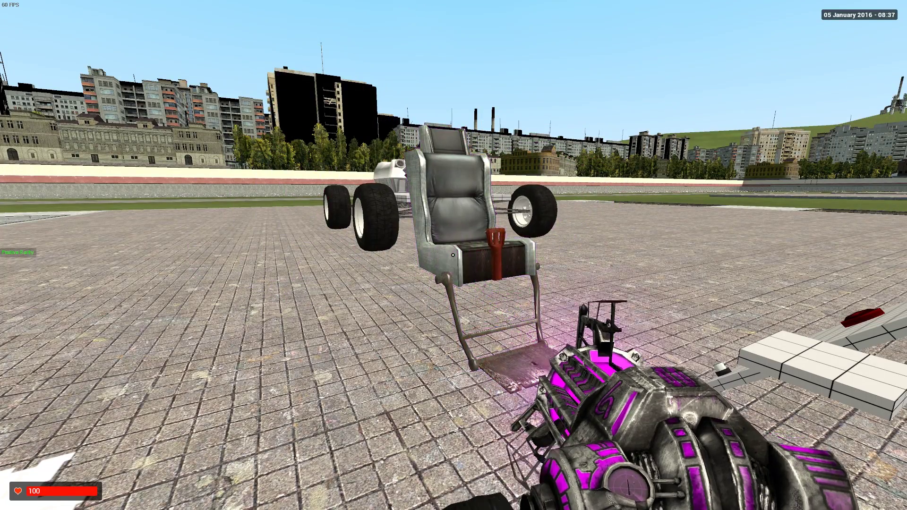
{"action": "key", "text": "q"}
{"action": "left_click", "coordinate": [658, 93]}
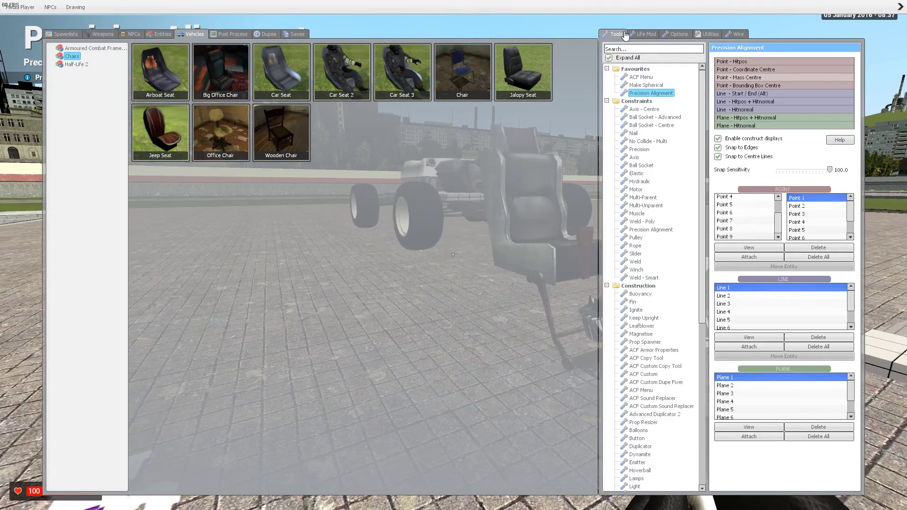
{"action": "left_click", "coordinate": [709, 34]}
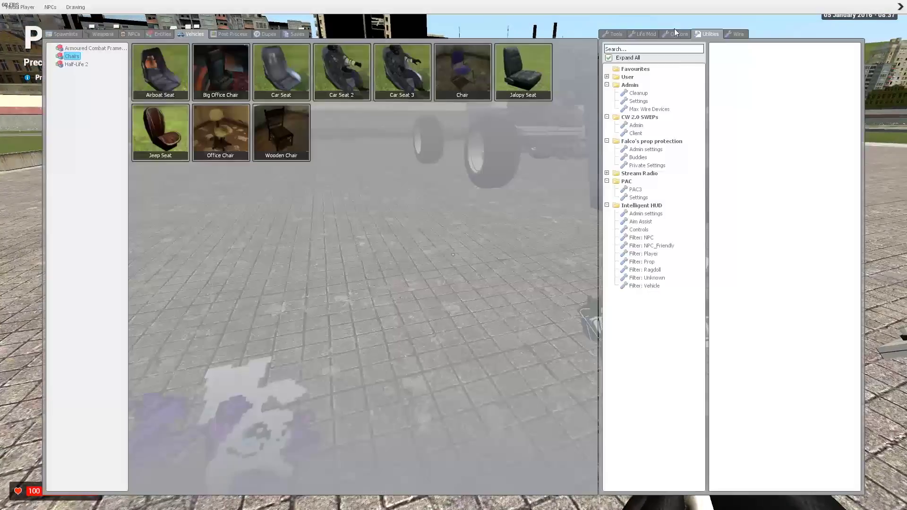
{"action": "left_click", "coordinate": [674, 30]}
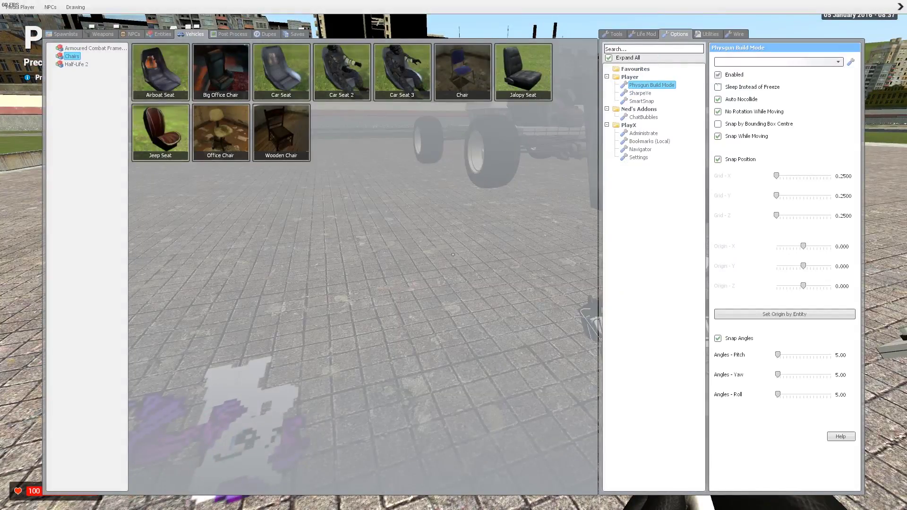
{"action": "key", "text": "q"}
{"action": "key", "text": "1"}
{"action": "left_click_drag", "start_coordinate": [453, 255], "coordinate": [453, 255]}
Weld the pilot seat, engine, gearboxes and fuel tank to the chassis plate with Weld - Smart.
{"action": "key", "text": "q"}
{"action": "left_click", "coordinate": [616, 34]}
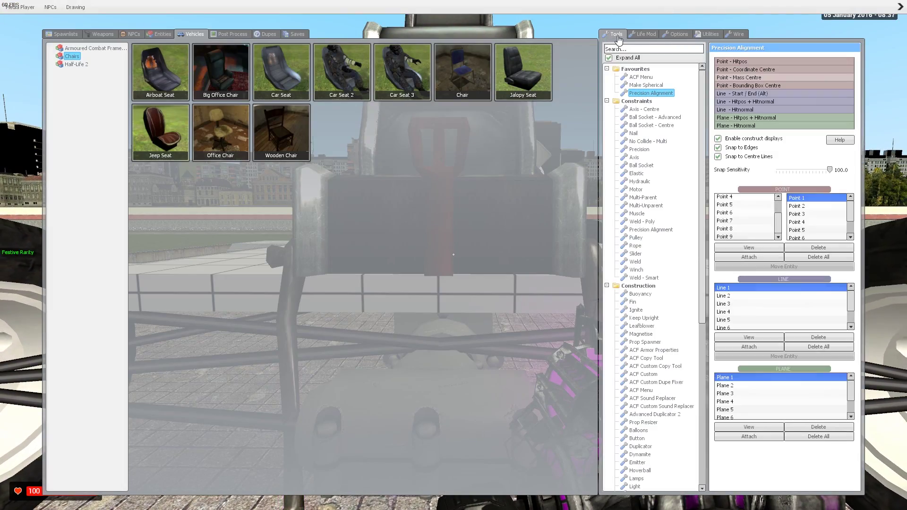
{"action": "scroll", "coordinate": [654, 148], "scroll_direction": "down", "scroll_amount": 3}
{"action": "left_click", "coordinate": [656, 209]}
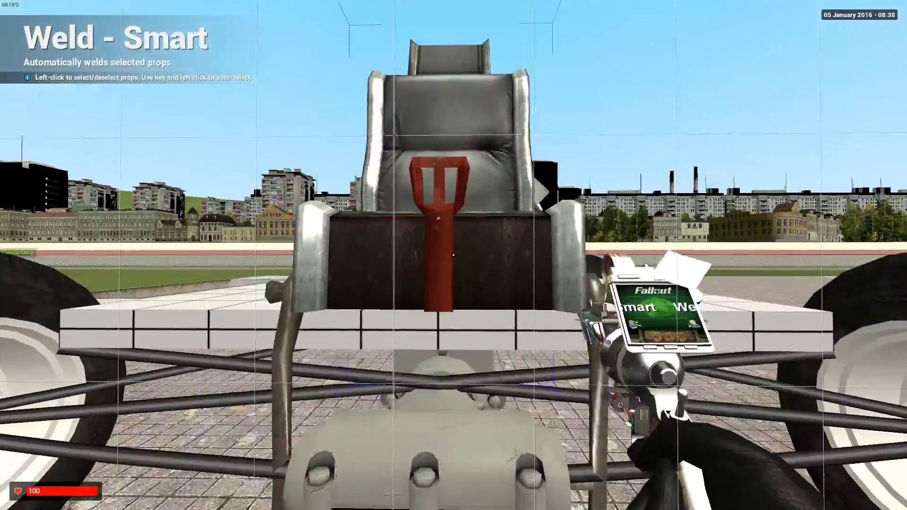
{"action": "left_click", "coordinate": [454, 255]}
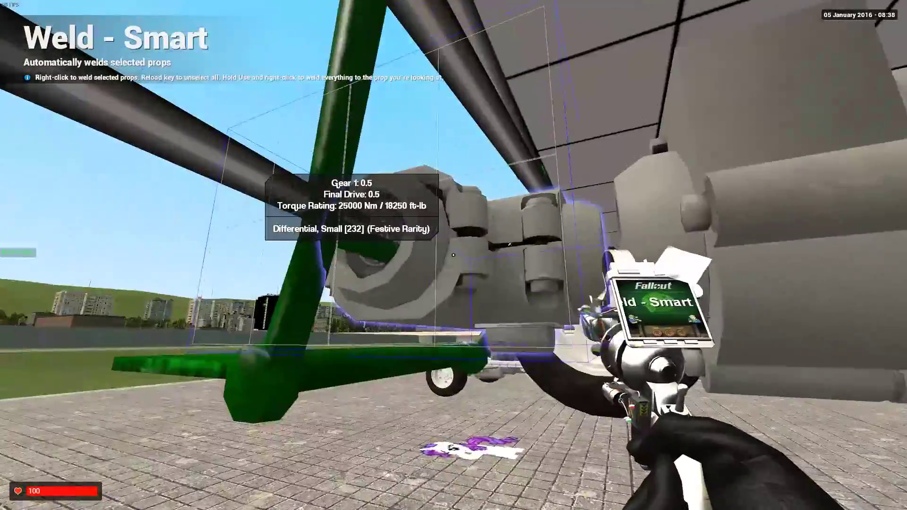
{"action": "left_click", "coordinate": [453, 255]}
{"action": "left_click", "coordinate": [454, 255]}
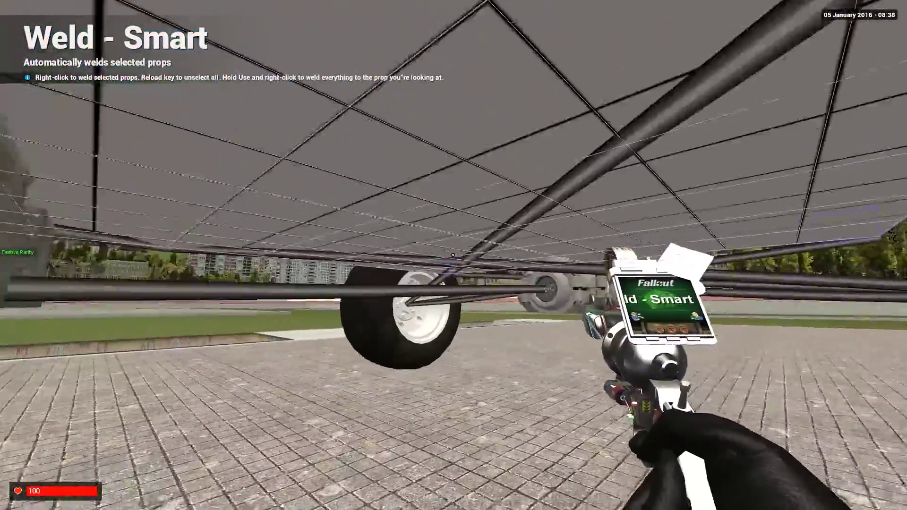
{"action": "left_click", "coordinate": [453, 255]}
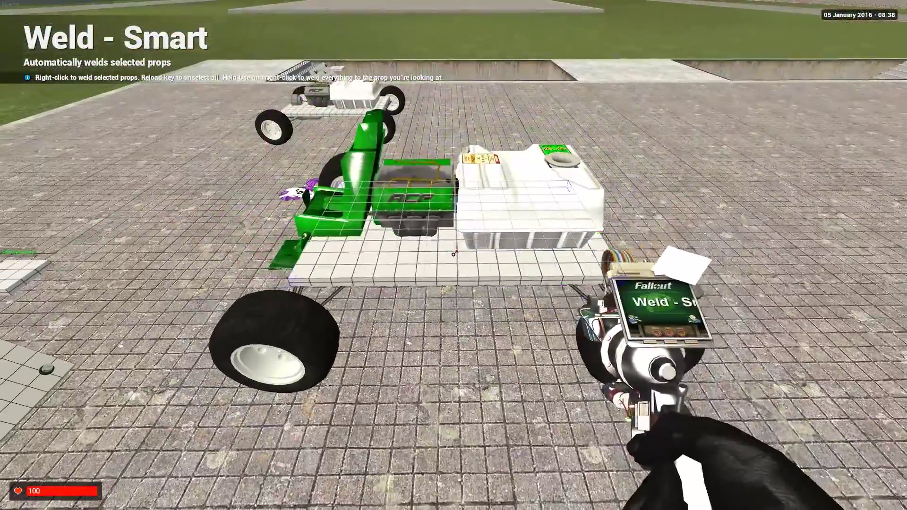
{"action": "right_click", "coordinate": [453, 255]}
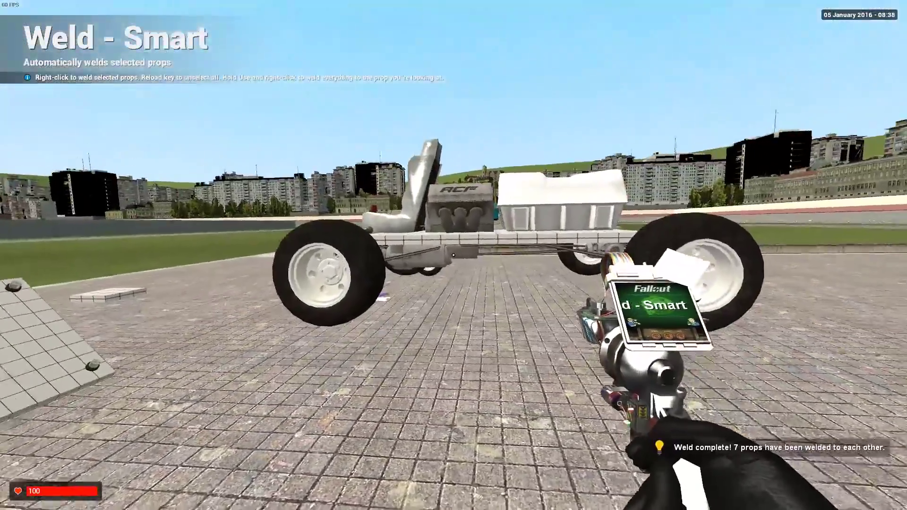
Link the Wire Pod Controller on the slanted control plate to the vehicle's pilot seat.
{"action": "key", "text": "q"}
{"action": "left_click", "coordinate": [738, 34]}
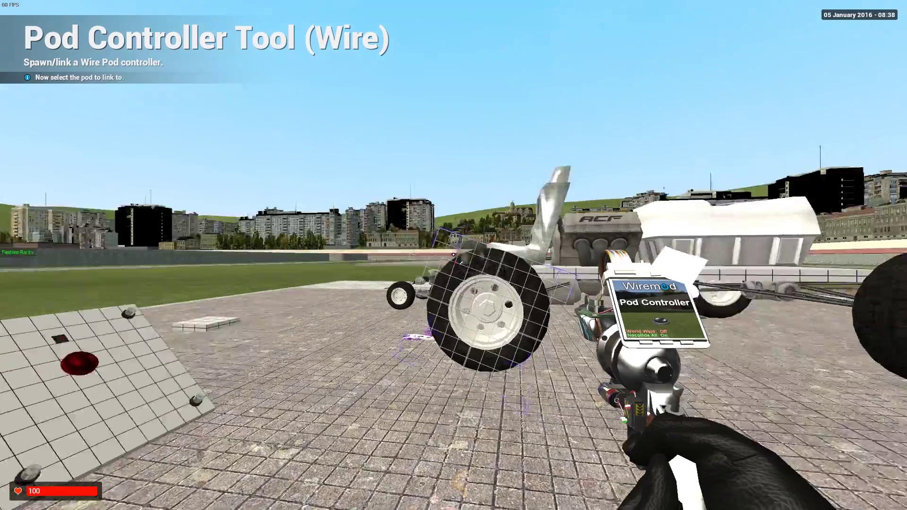
{"action": "left_click", "coordinate": [454, 255]}
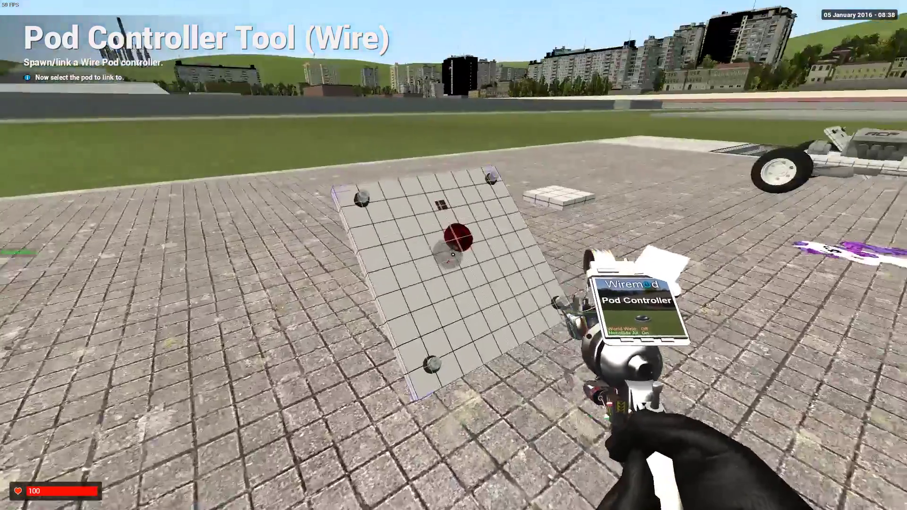
{"action": "key", "text": "r"}
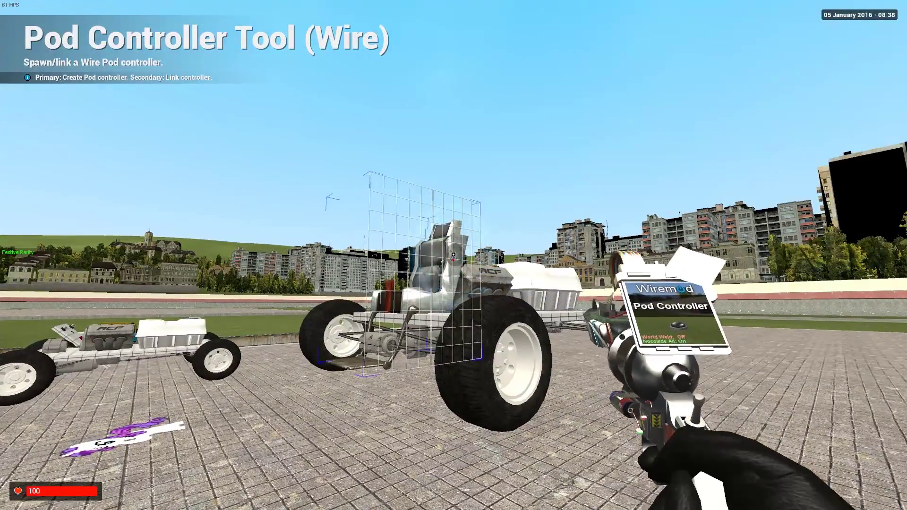
{"action": "key", "text": "1"}
{"action": "left_click", "coordinate": [453, 255]}
{"action": "key", "text": "q"}
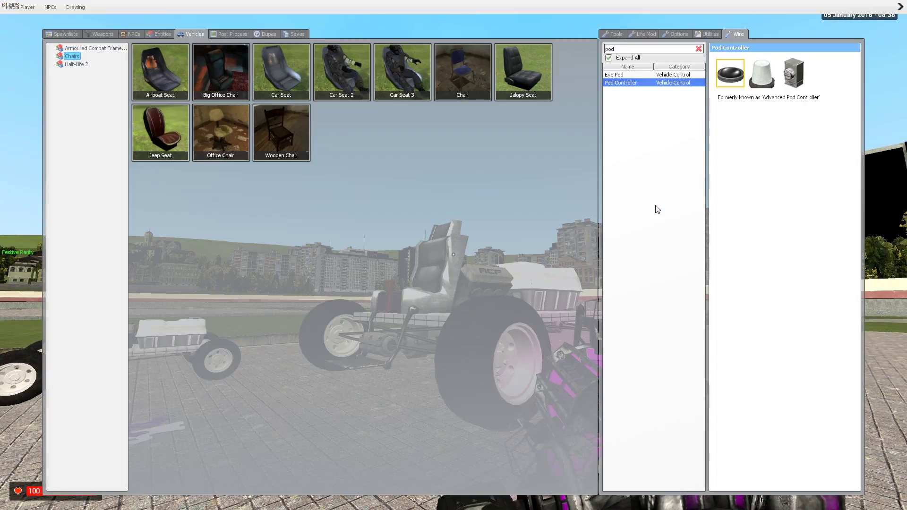
{"action": "left_click", "coordinate": [671, 87]}
{"action": "key", "text": "q"}
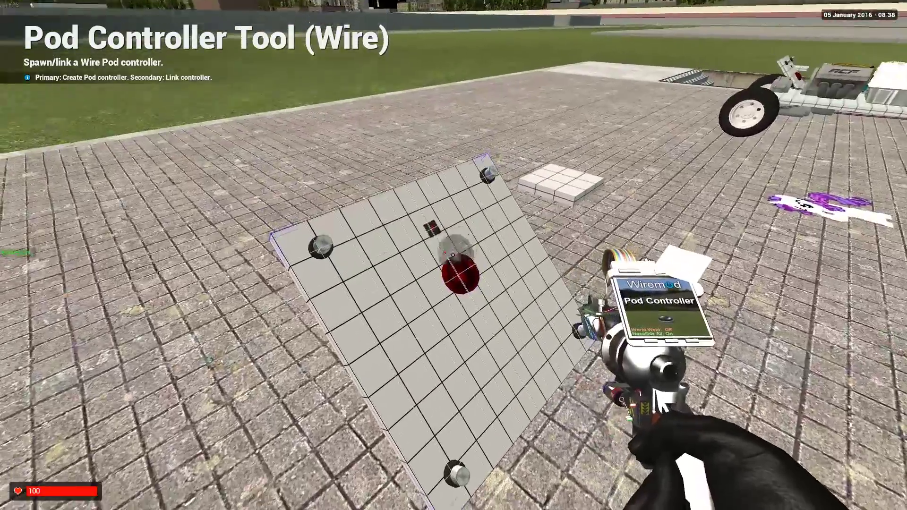
{"action": "left_click", "coordinate": [454, 255]}
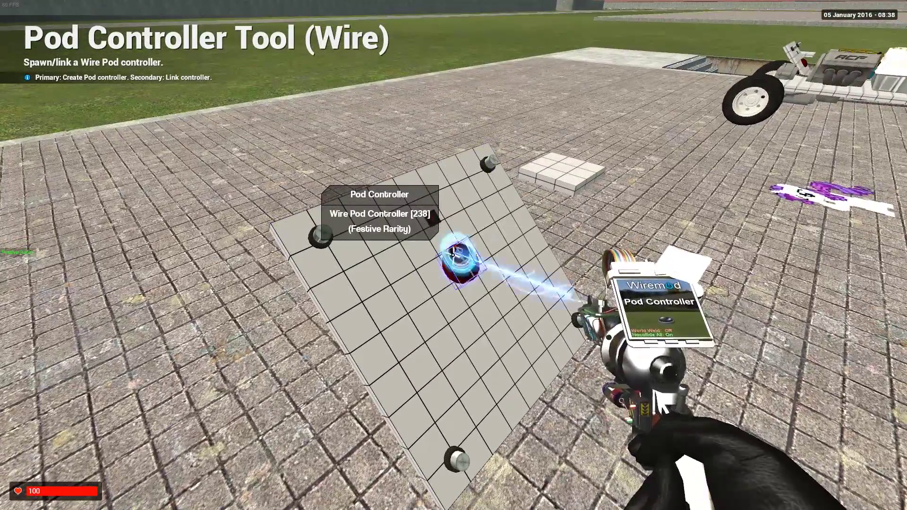
{"action": "right_click", "coordinate": [453, 255]}
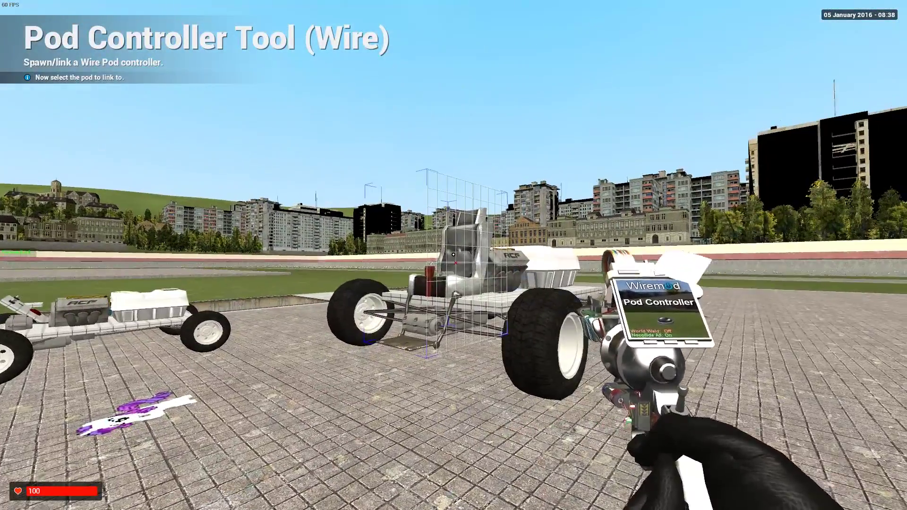
Unfreeze the vehicle, test-drive it from the pilot seat along the road and grass, and get out.
{"action": "key", "text": "1"}
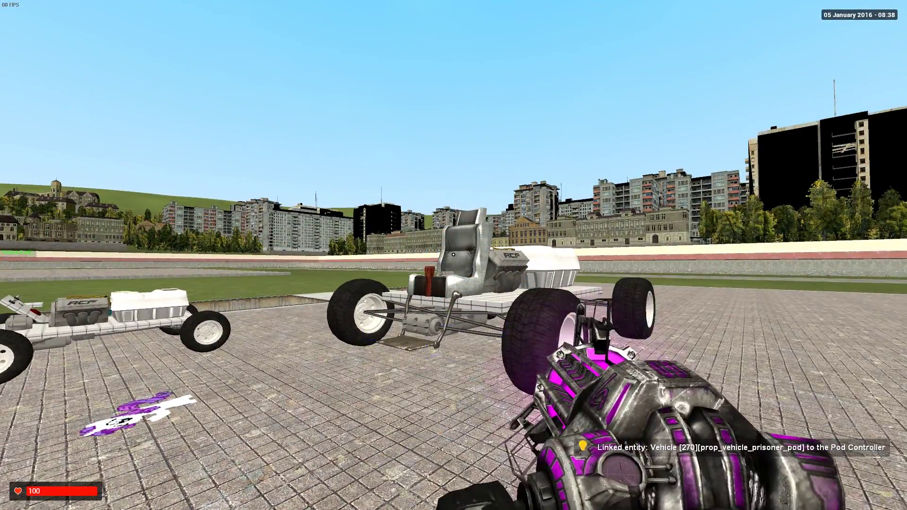
{"action": "key", "text": "r"}
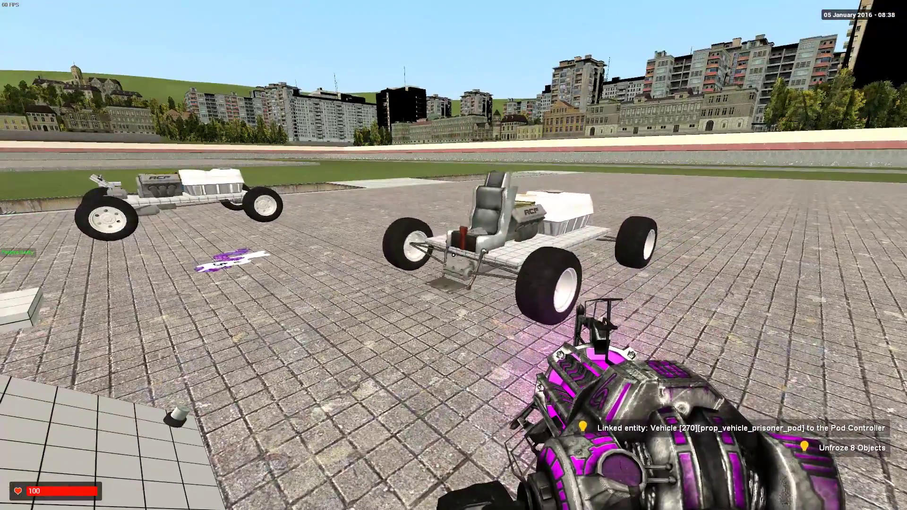
{"action": "key", "text": "q"}
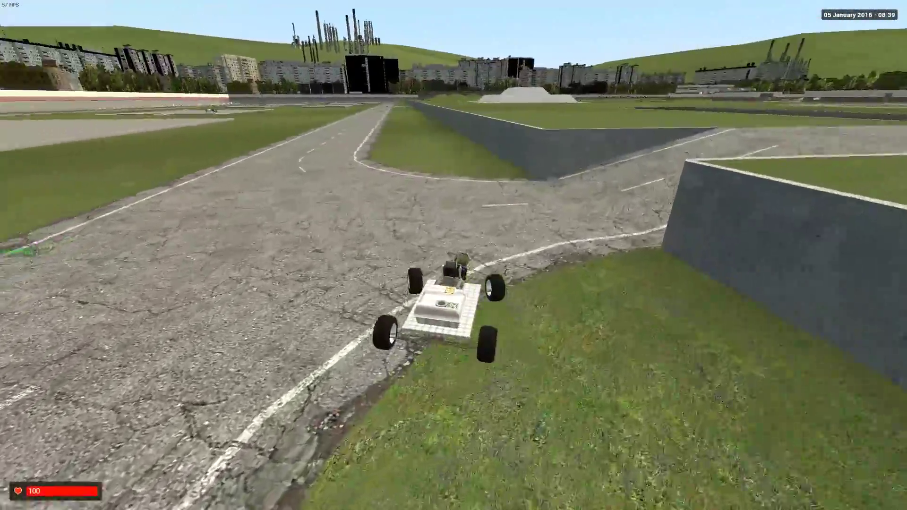
{"action": "key", "text": "ctrl"}
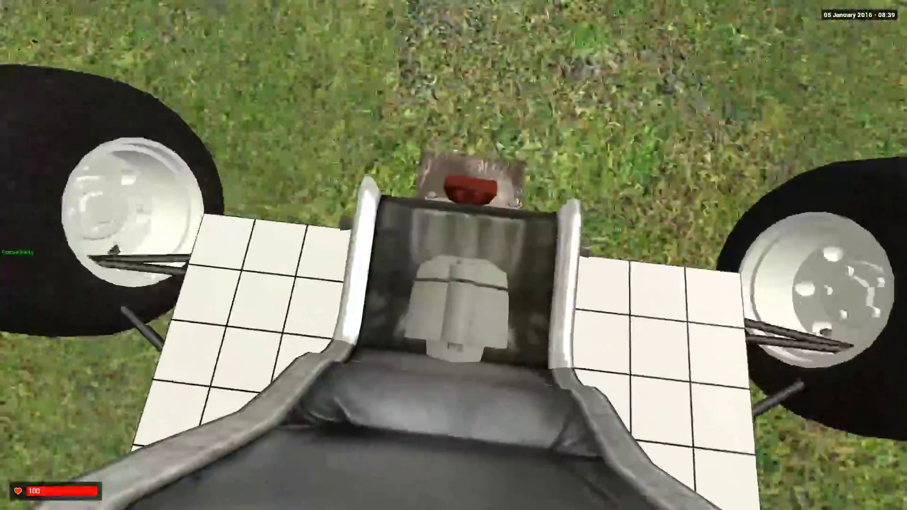
{"action": "key", "text": "e"}
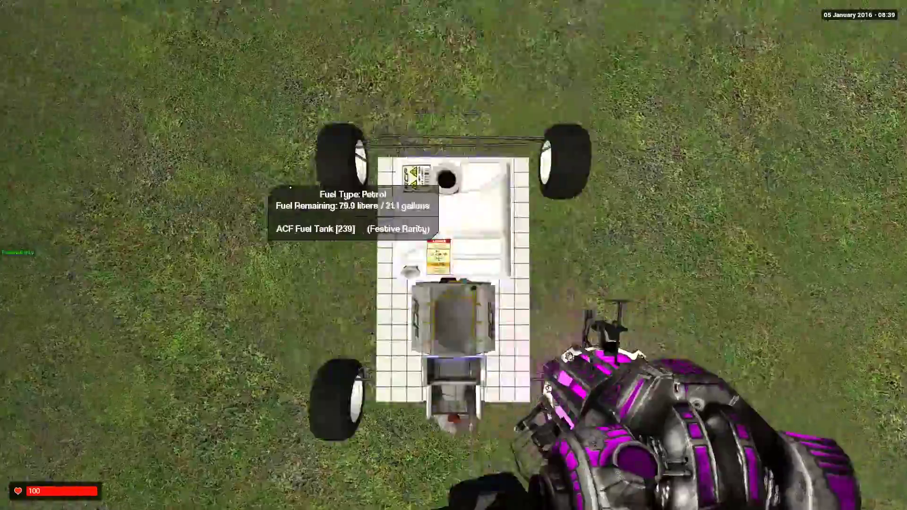
Undo the smart welds, the pilot seat, the pasted duplicate and the ACF fuel tank.
{"action": "key", "text": "z"}
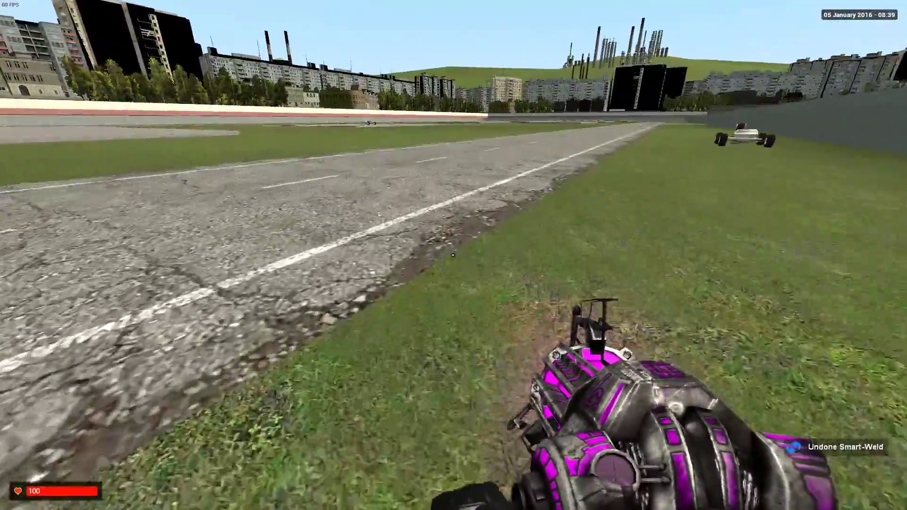
{"action": "key", "text": "z"}
{"action": "key", "text": "z"}
{"action": "key", "text": "z"}
{"action": "key", "text": "z"}
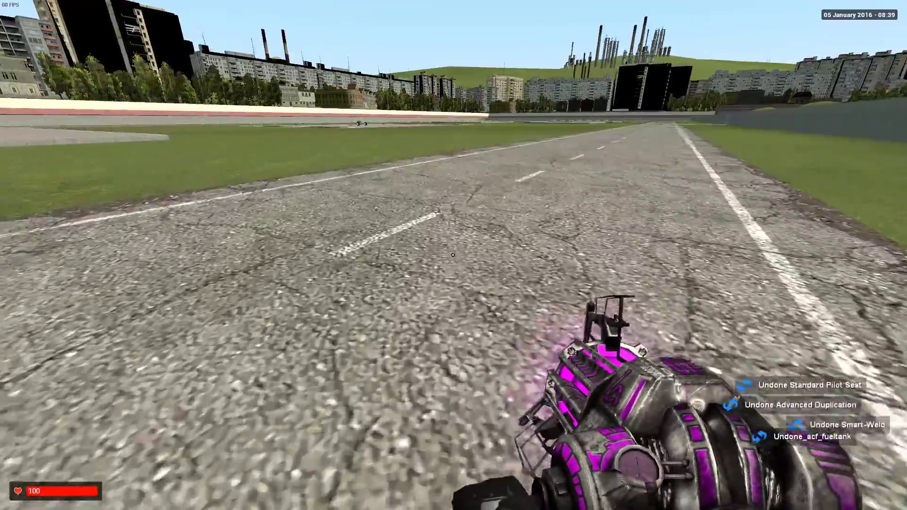
Undo the vehicle's ACF gearboxes, ACF engine, advanced ball sockets and Wire Expression 2 chip.
{"action": "key", "text": "z"}
{"action": "key", "text": "z"}
{"action": "key", "text": "z"}
{"action": "key", "text": "z"}
{"action": "key", "text": "z"}
{"action": "key", "text": "z"}
{"action": "key", "text": "z"}
{"action": "key", "text": "z"}
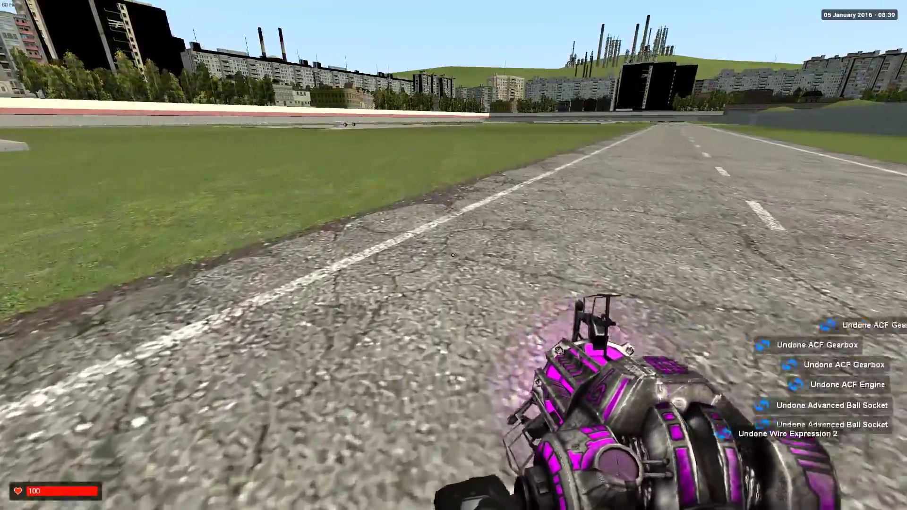
Undo the vehicle's advanced ball sockets, no-collide, Wire Pod Controller, Wire Expression 2 chip and PA Wire Hydraulics.
{"action": "key", "text": "z"}
{"action": "key", "text": "z"}
{"action": "key", "text": "z"}
{"action": "key", "text": "z"}
{"action": "key", "text": "z"}
{"action": "key", "text": "z"}
{"action": "key", "text": "z"}
{"action": "key", "text": "z"}
{"action": "key", "text": "z"}
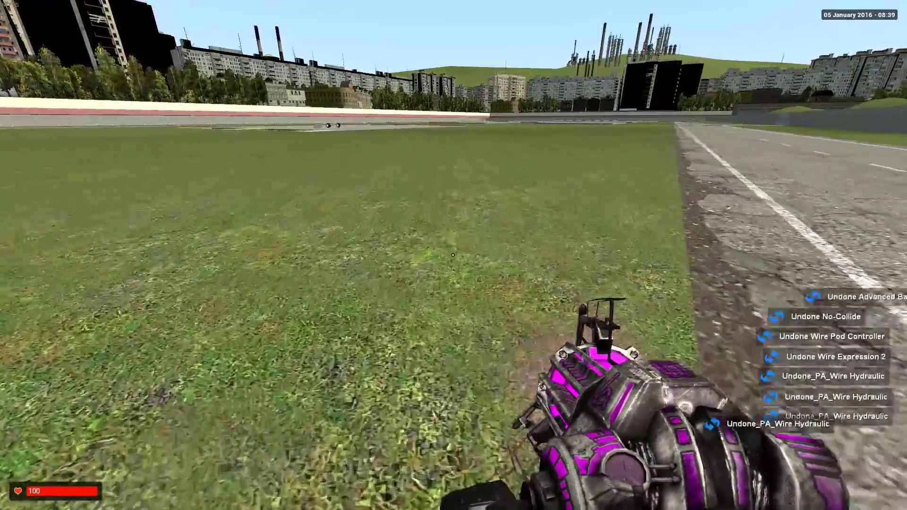
Undo the vehicle's Wire Hydraulics, the spawned prop and the stacked and mirrored wheel30 wheels.
{"action": "key", "text": "z"}
{"action": "key", "text": "z"}
{"action": "key", "text": "z"}
{"action": "key", "text": "z"}
{"action": "key", "text": "z"}
{"action": "key", "text": "z"}
{"action": "key", "text": "z"}
{"action": "key", "text": "z"}
{"action": "key", "text": "z"}
{"action": "key", "text": "z"}
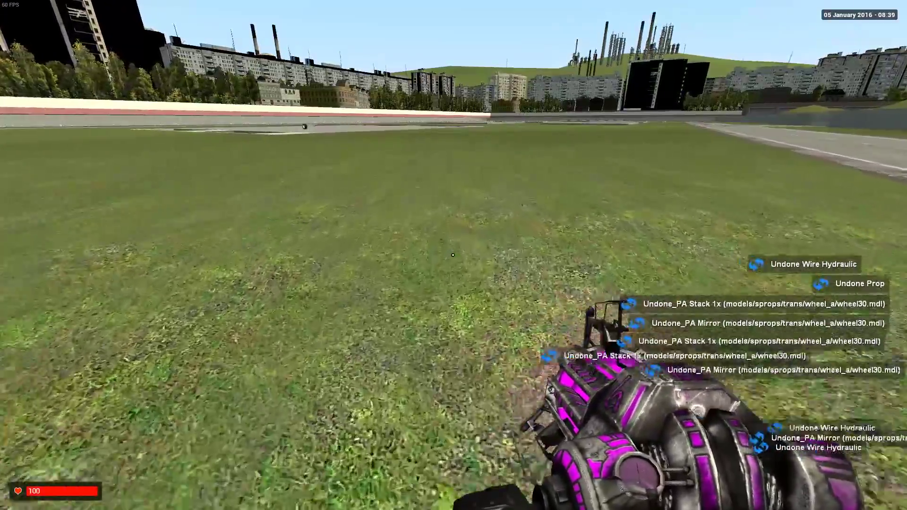
{"action": "key", "text": "z"}
{"action": "key", "text": "z"}
{"action": "key", "text": "z"}
{"action": "key", "text": "z"}
Save the vehicle held in Advanced Duplicator 2 as "Tutorial Car" in the Advanced Duplicator 2 folder.
{"action": "key", "text": "q"}
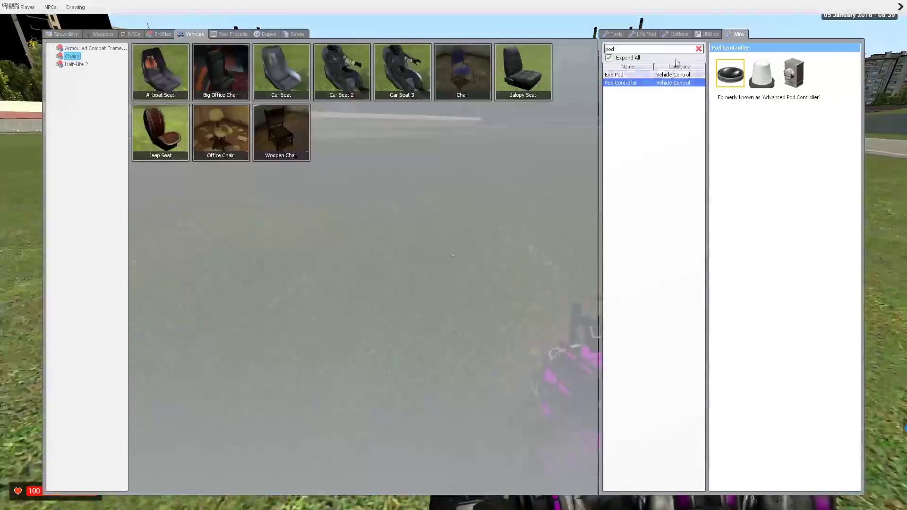
{"action": "left_click", "coordinate": [623, 34]}
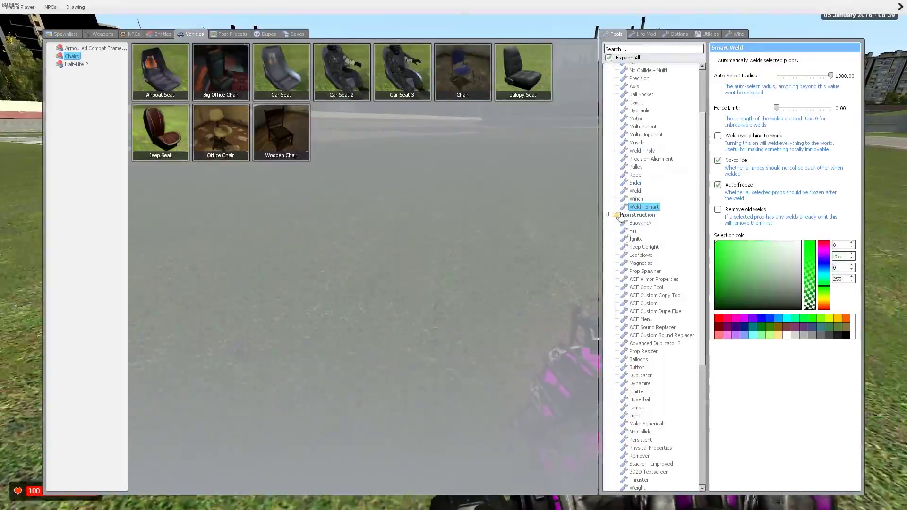
{"action": "left_click", "coordinate": [647, 344]}
{"action": "left_click", "coordinate": [723, 77]}
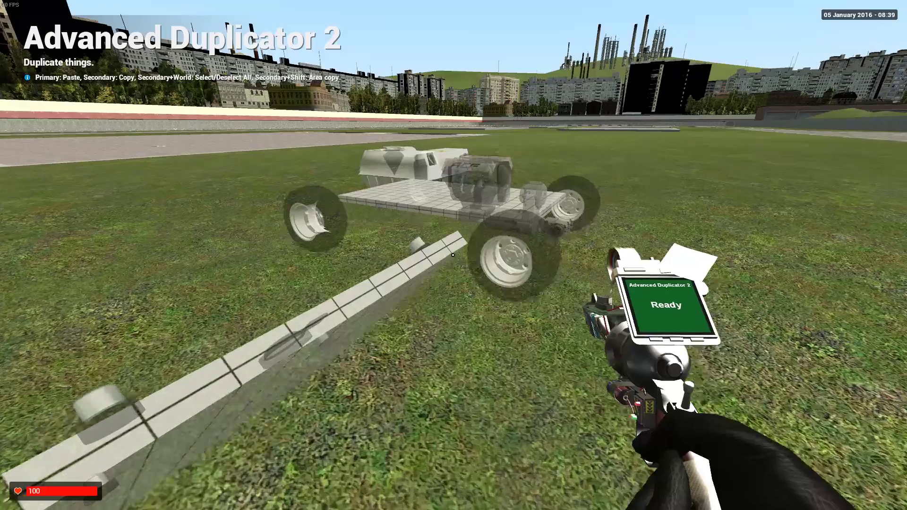
{"action": "key", "text": "q"}
{"action": "right_click", "coordinate": [760, 80]}
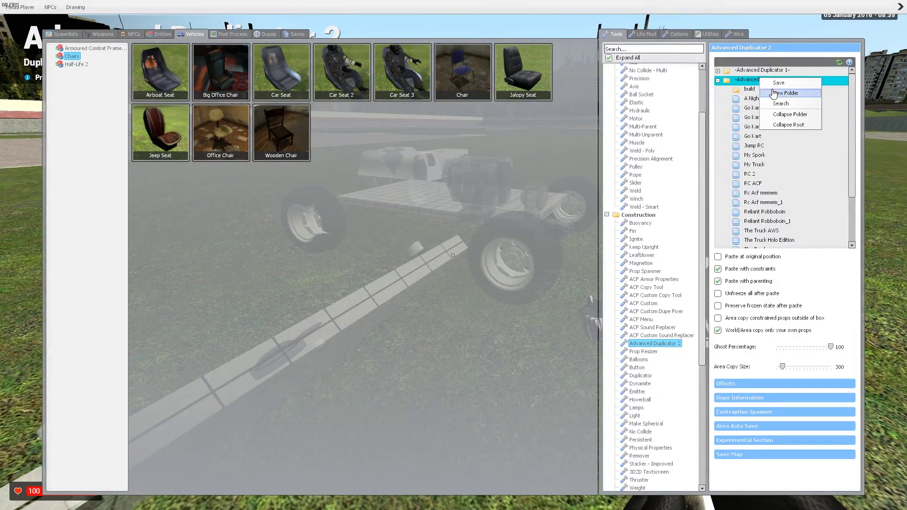
{"action": "left_click", "coordinate": [778, 83]}
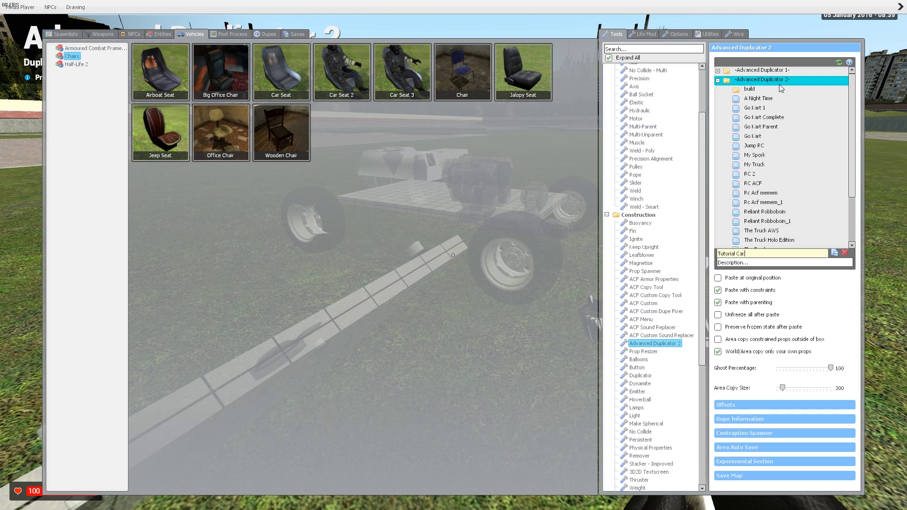
{"action": "key", "text": "Tab"}
{"action": "key", "text": "Return"}
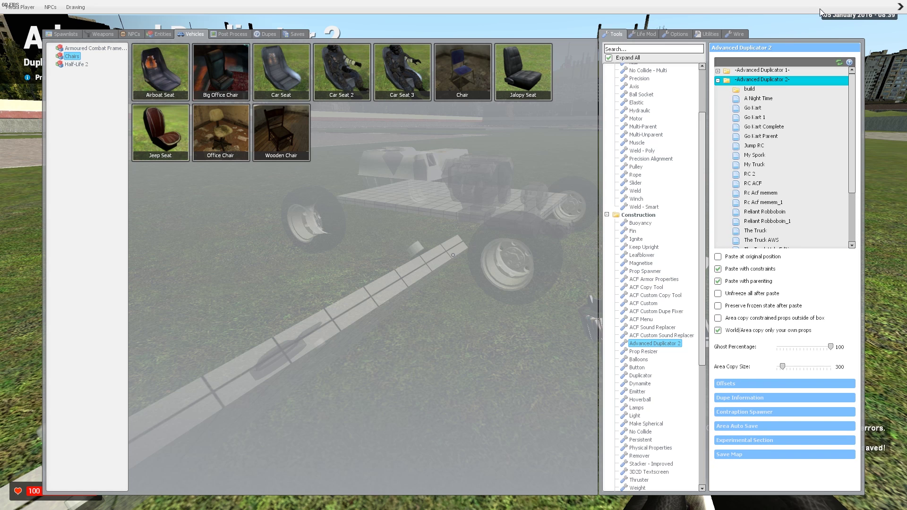
Load the saved "Go Kart Complete" duplication and paste it onto the grass.
{"action": "double_click", "coordinate": [780, 129]}
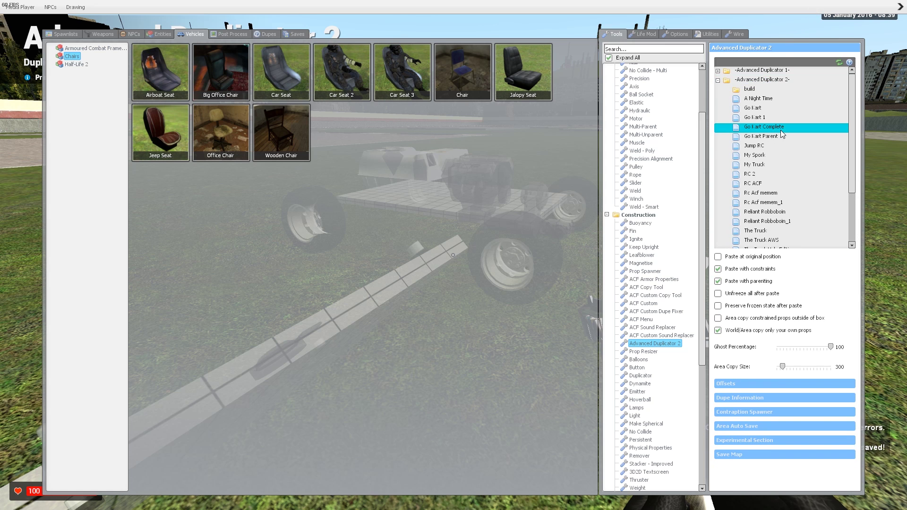
{"action": "key", "text": "q"}
{"action": "left_click", "coordinate": [454, 256]}
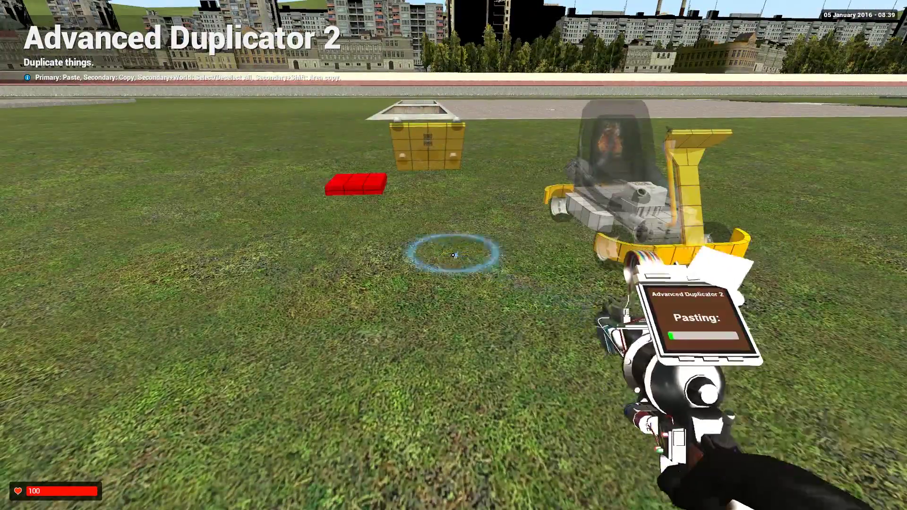
Walk up to the pasted go-kart with the physics gun and unfreeze all its parts.
{"action": "key", "text": "1"}
{"action": "key", "text": "w"}
{"action": "key", "text": "a"}
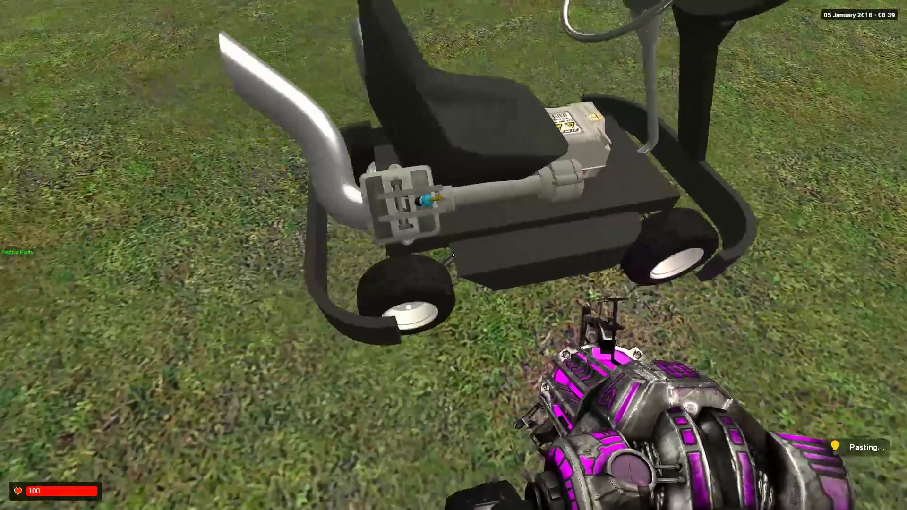
{"action": "key", "text": "ctrl"}
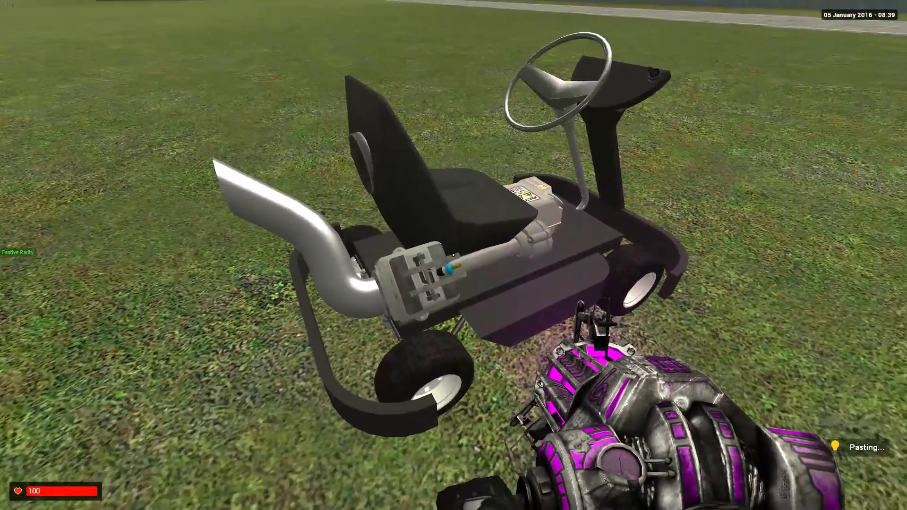
{"action": "key", "text": "r"}
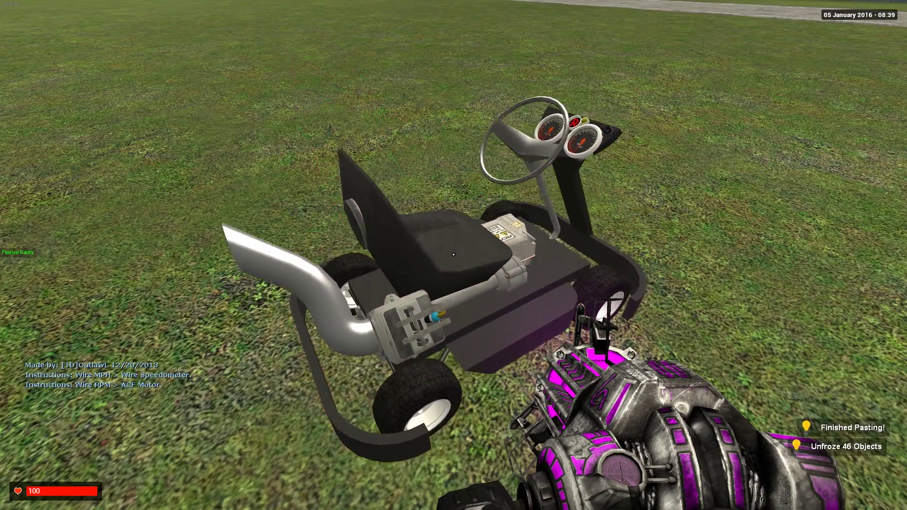
{"action": "key", "text": "w"}
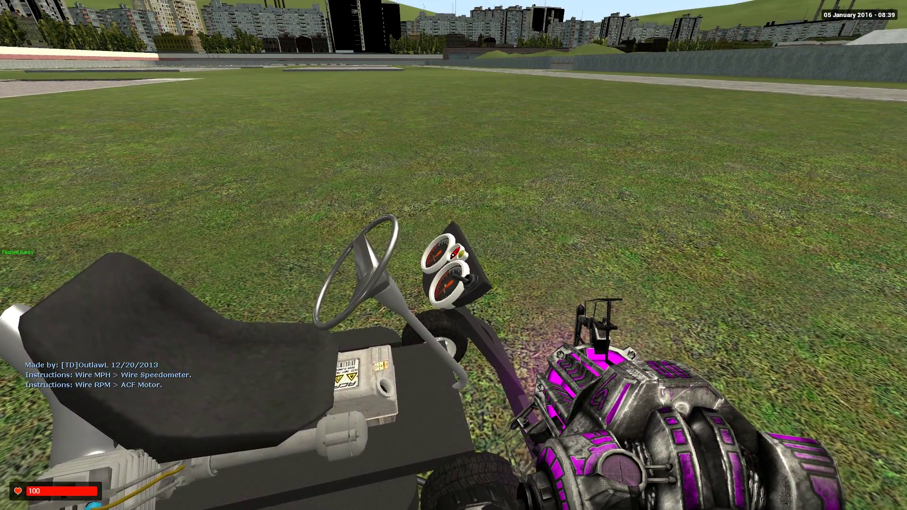
Drive the go-kart across the grass and onto the road, get out and undo its paste.
{"action": "key", "text": "e"}
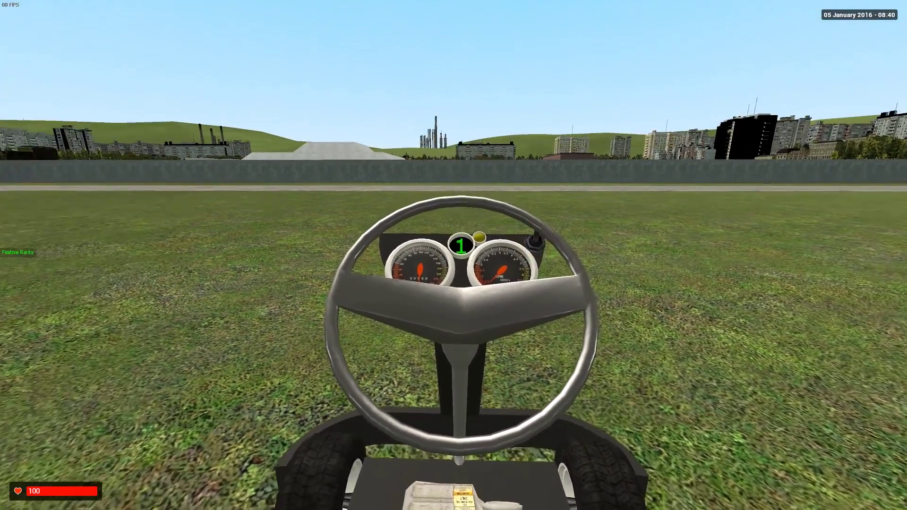
{"action": "key", "text": "w"}
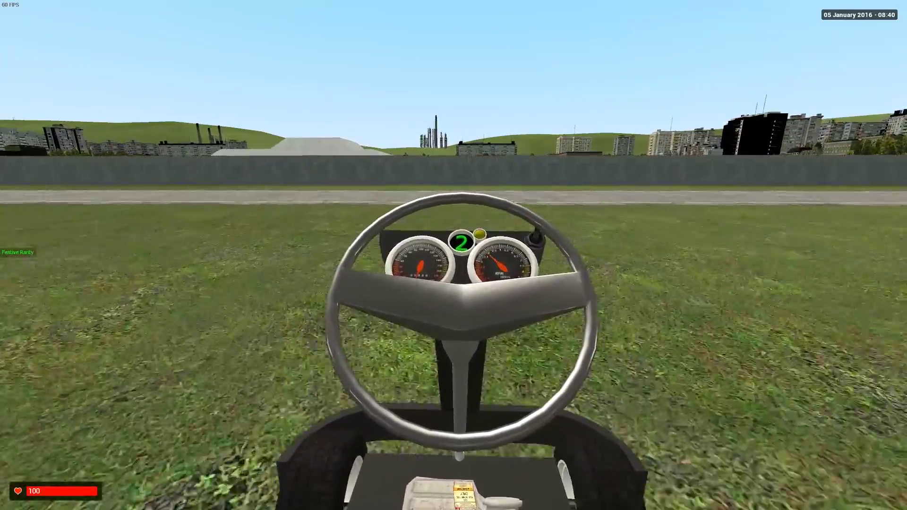
{"action": "key", "text": "a"}
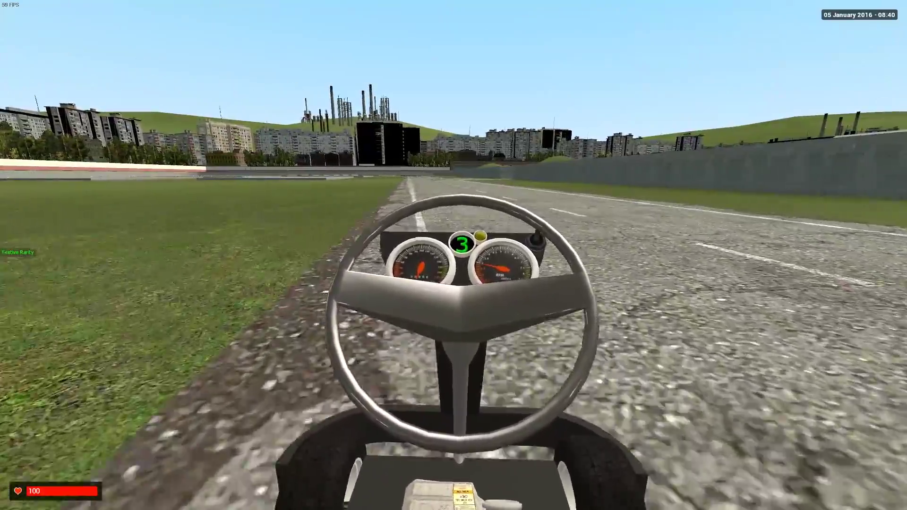
{"action": "key", "text": "ctrl"}
{"action": "key", "text": "d"}
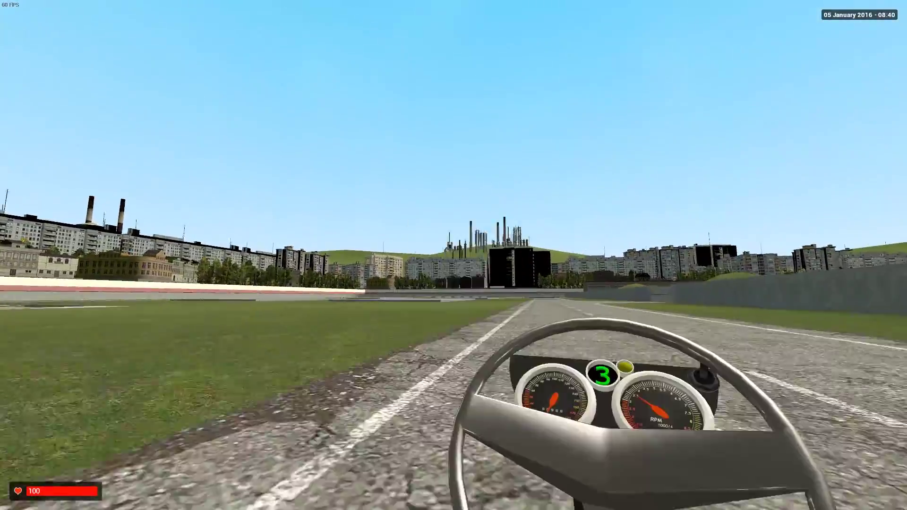
{"action": "key", "text": "e"}
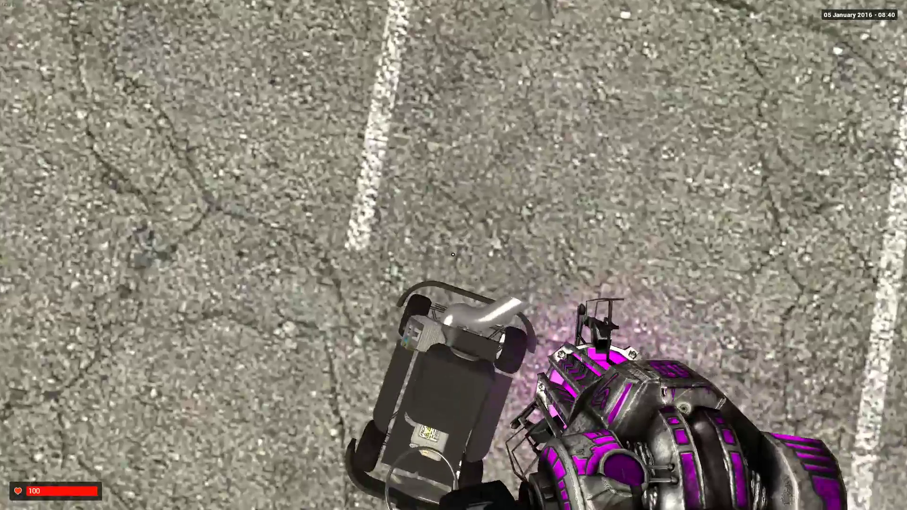
{"action": "key", "text": "z"}
Load the saved "Jump RC" duplication and paste it onto the grass beside the road.
{"action": "key", "text": "q"}
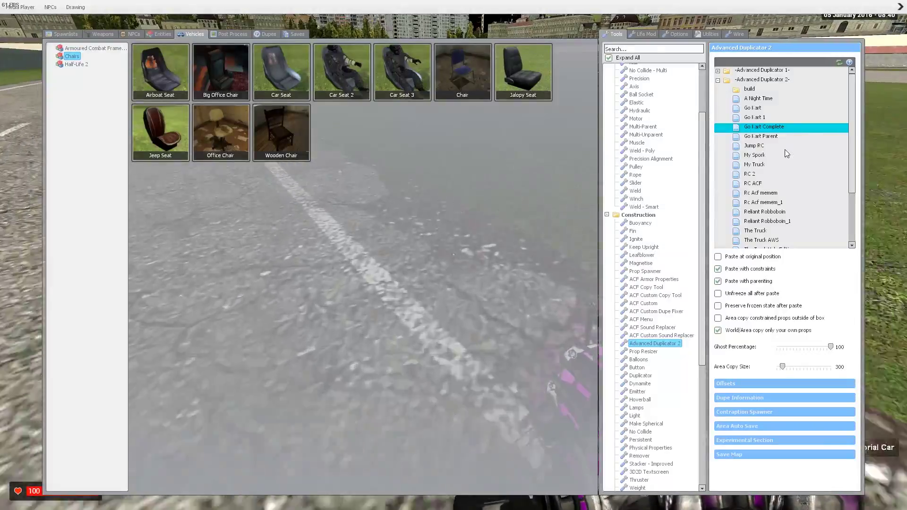
{"action": "left_click", "coordinate": [769, 145]}
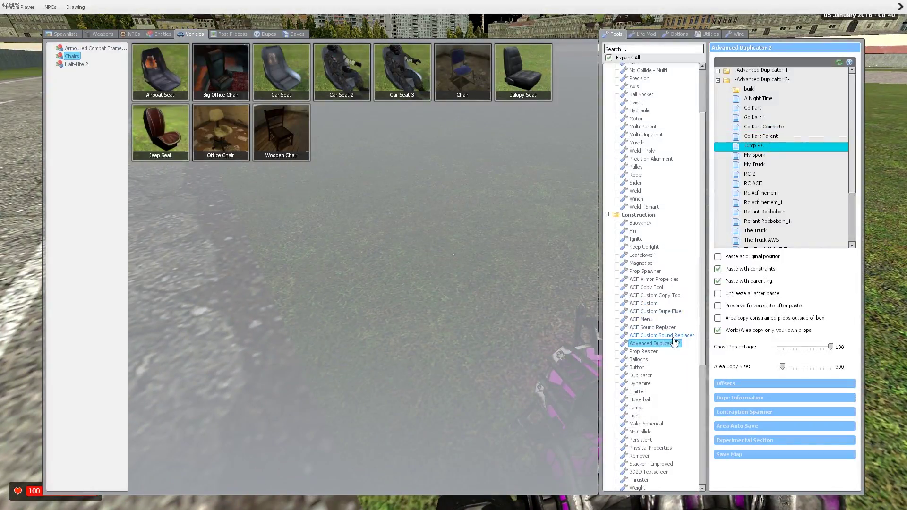
{"action": "left_click", "coordinate": [672, 346]}
{"action": "key", "text": "q"}
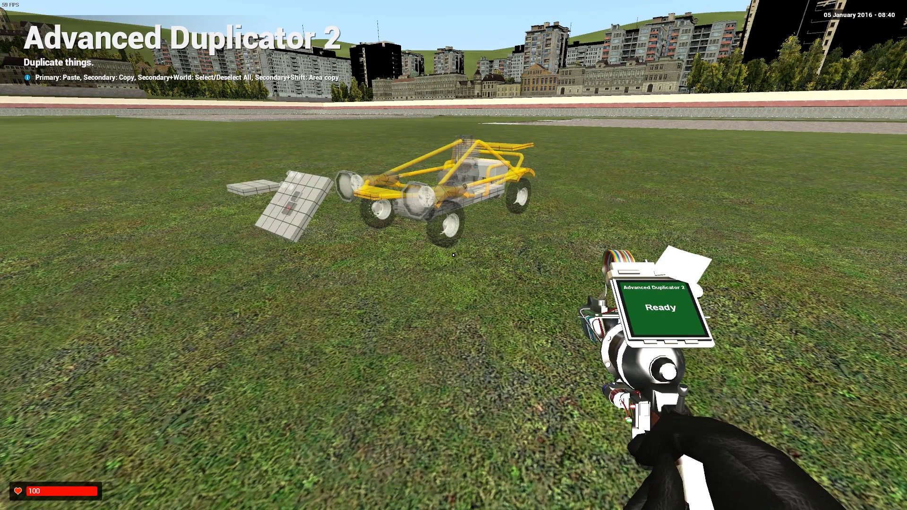
{"action": "key", "text": "1"}
{"action": "key", "text": "d"}
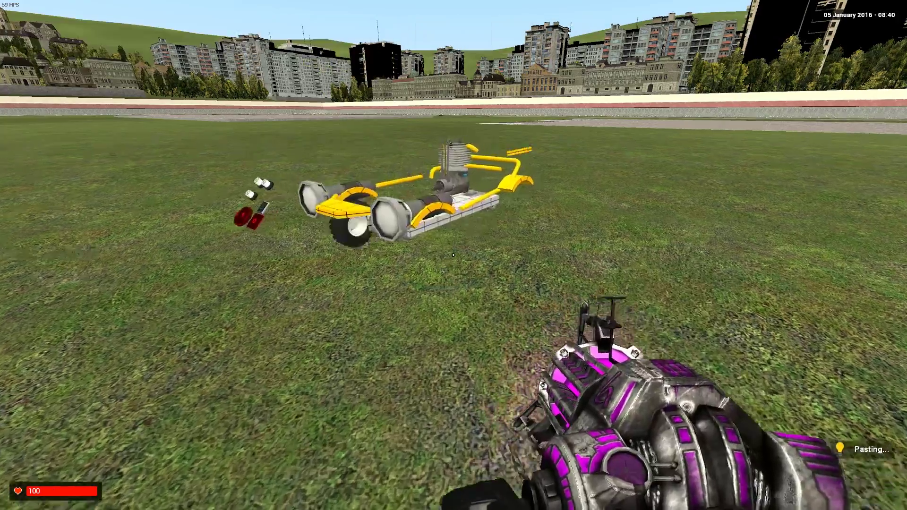
Examine the pasted RC buggy from the side and underneath, including its gearbox and separate control plate.
{"action": "key", "text": "w"}
{"action": "key", "text": "w"}
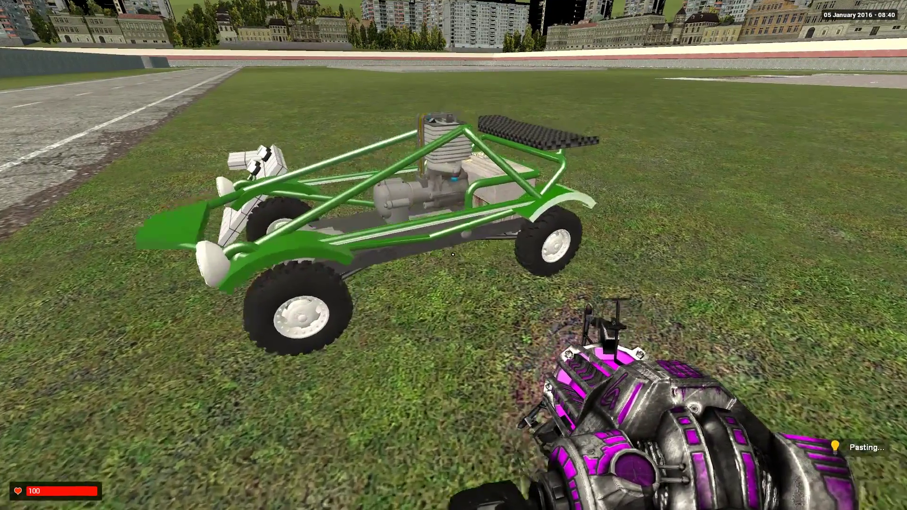
{"action": "key", "text": "s"}
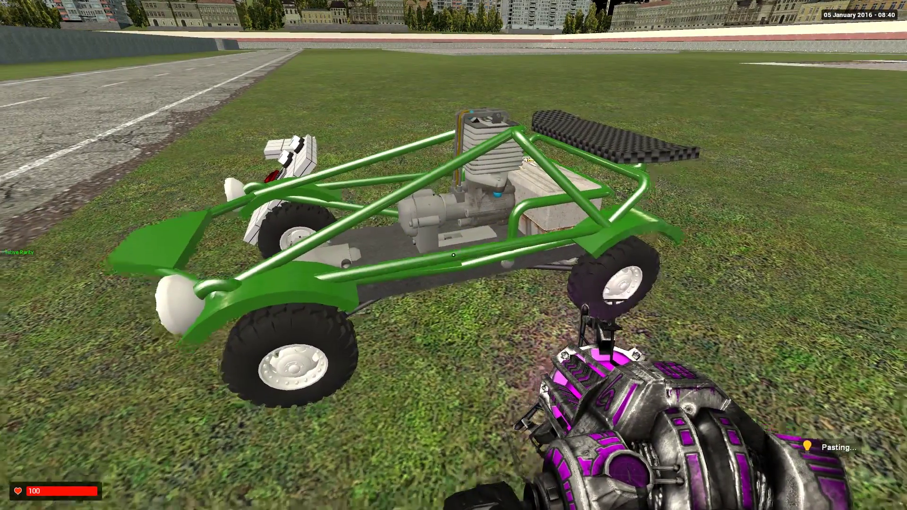
{"action": "key", "text": "w"}
{"action": "key", "text": "w"}
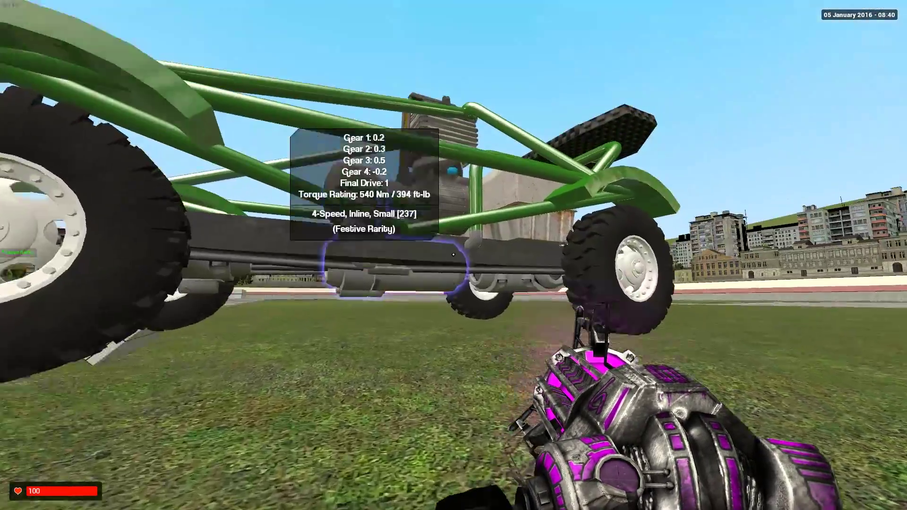
{"action": "key", "text": "s"}
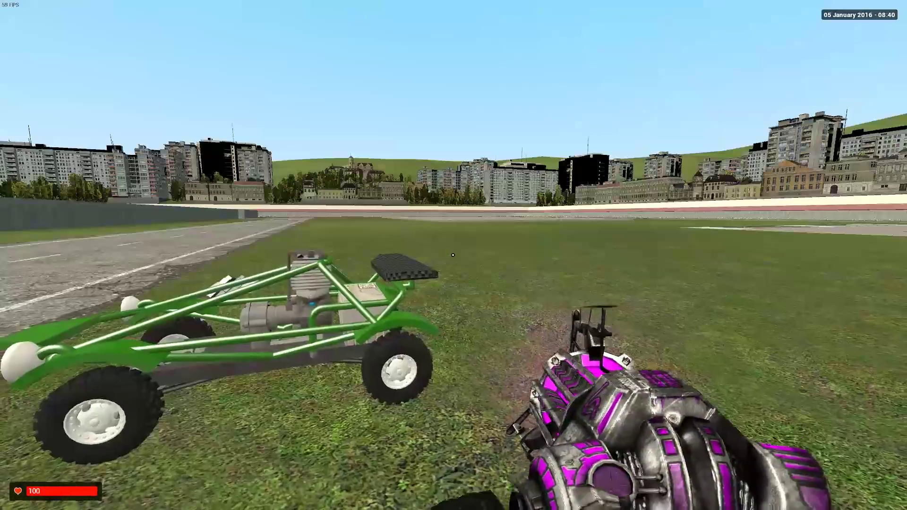
{"action": "key", "text": "a"}
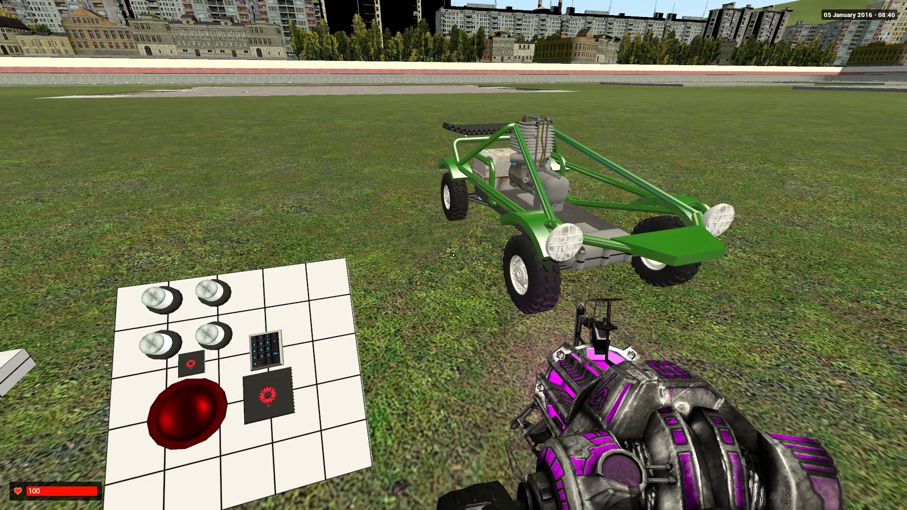
Load the saved "Reliant Robboboin_1" duplication and paste it onto an open area of the grass.
{"action": "key", "text": "q"}
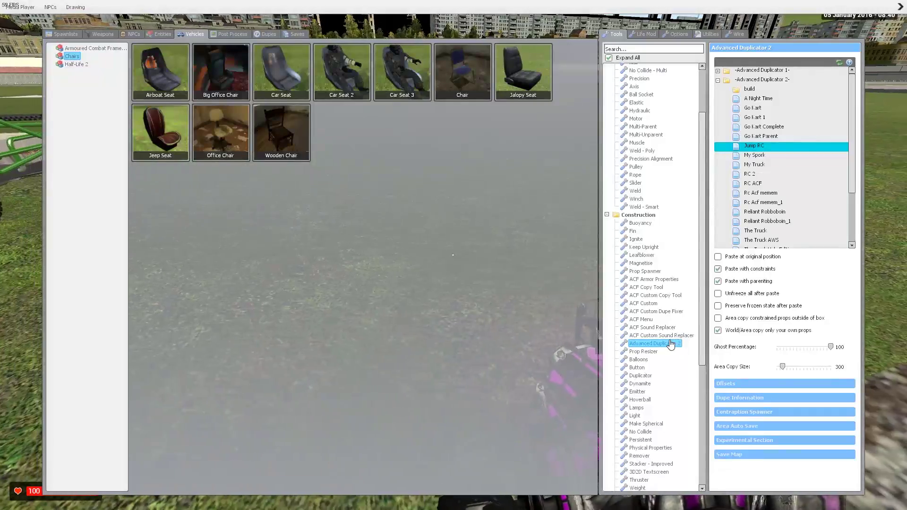
{"action": "scroll", "coordinate": [778, 169], "scroll_direction": "down", "scroll_amount": 4}
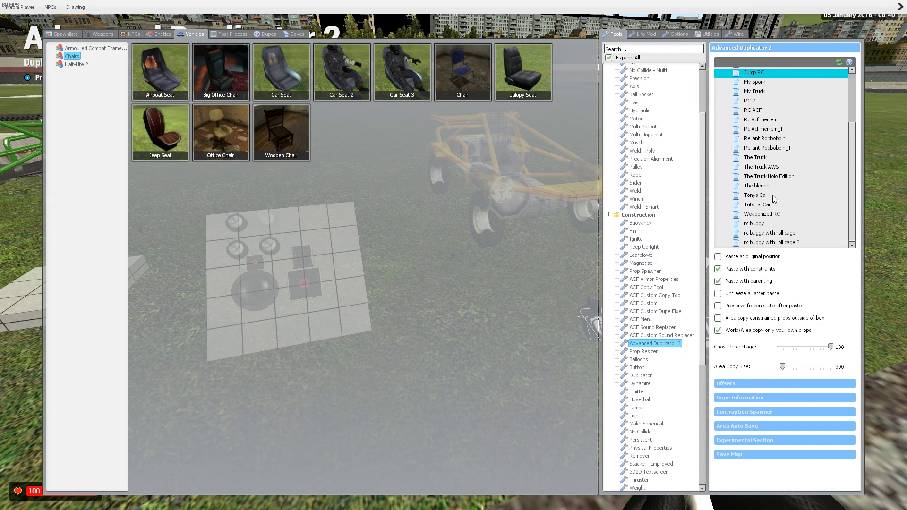
{"action": "left_click", "coordinate": [768, 157]}
{"action": "left_click", "coordinate": [765, 149]}
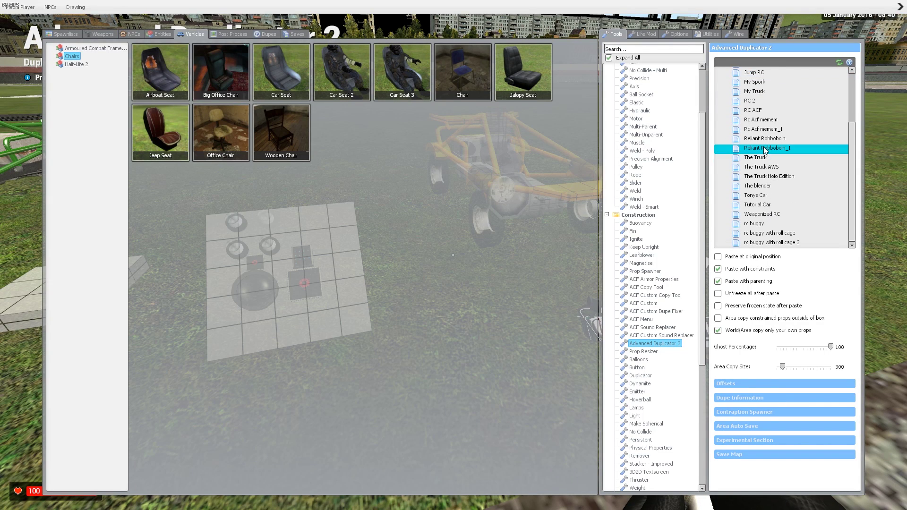
{"action": "left_click", "coordinate": [453, 255]}
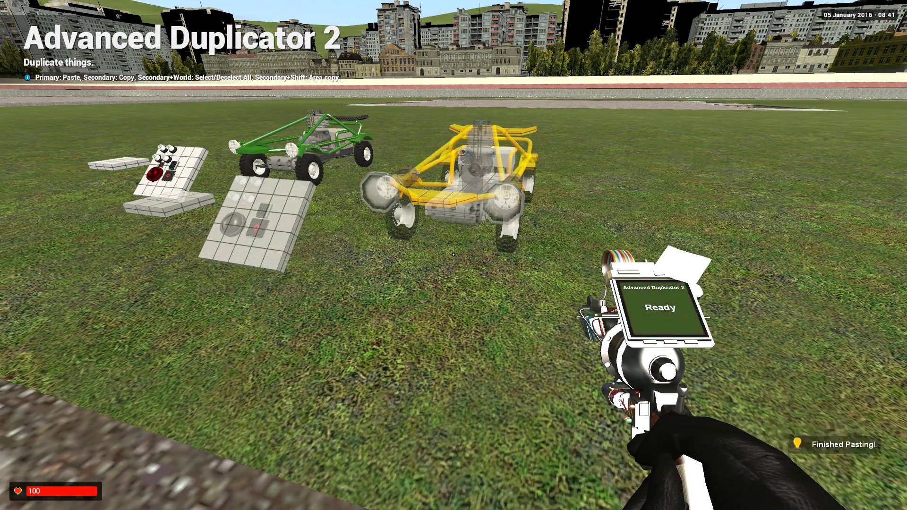
{"action": "key", "text": "q"}
{"action": "double_click", "coordinate": [765, 149]}
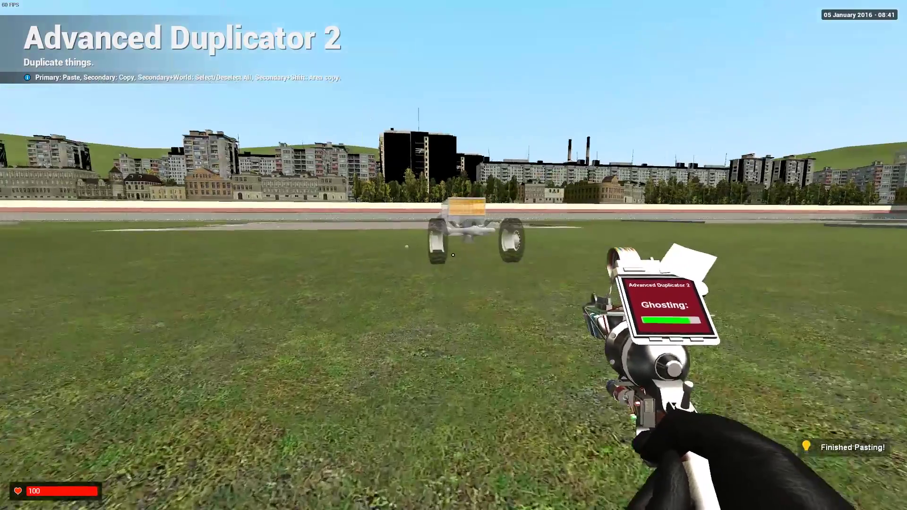
{"action": "left_click", "coordinate": [453, 254]}
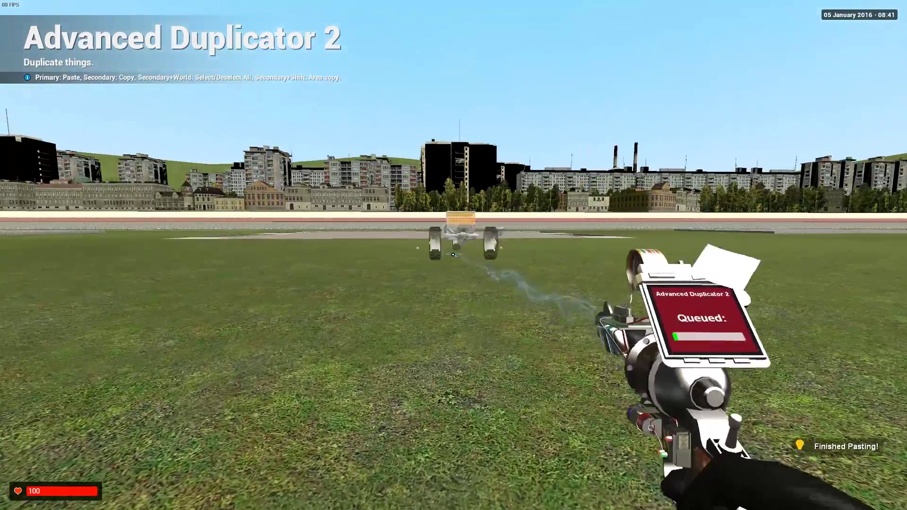
Examine the pasted three-wheeler's large wheels, ACF engine, cab, rear barrels and separate control plate.
{"action": "key", "text": "1"}
{"action": "key", "text": "w"}
{"action": "key", "text": "d"}
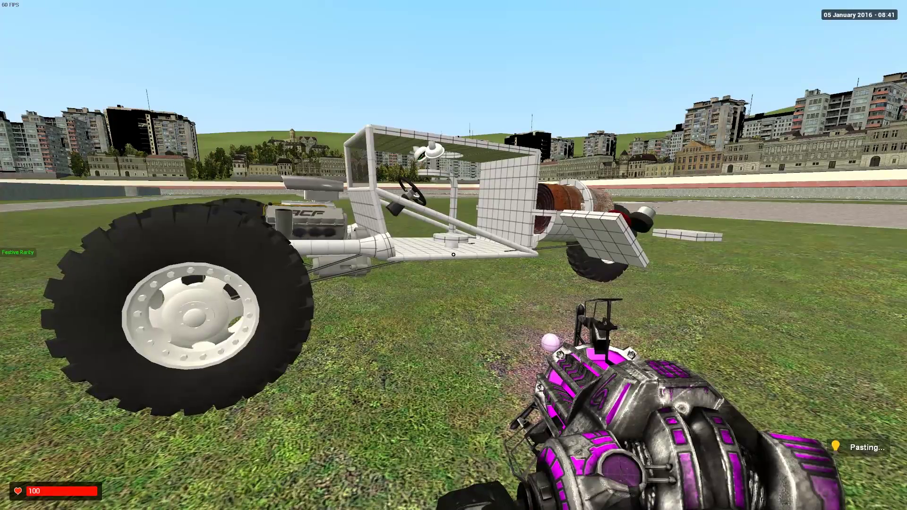
{"action": "key", "text": "w"}
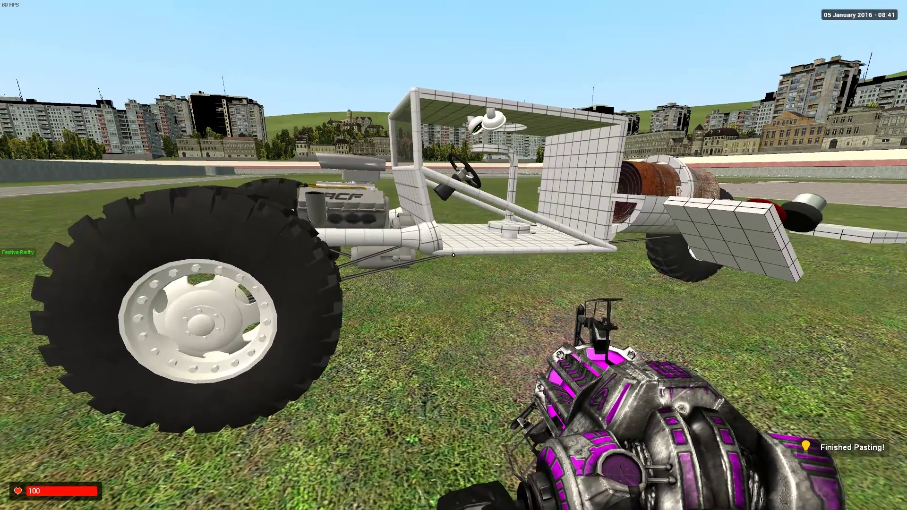
{"action": "key", "text": "d"}
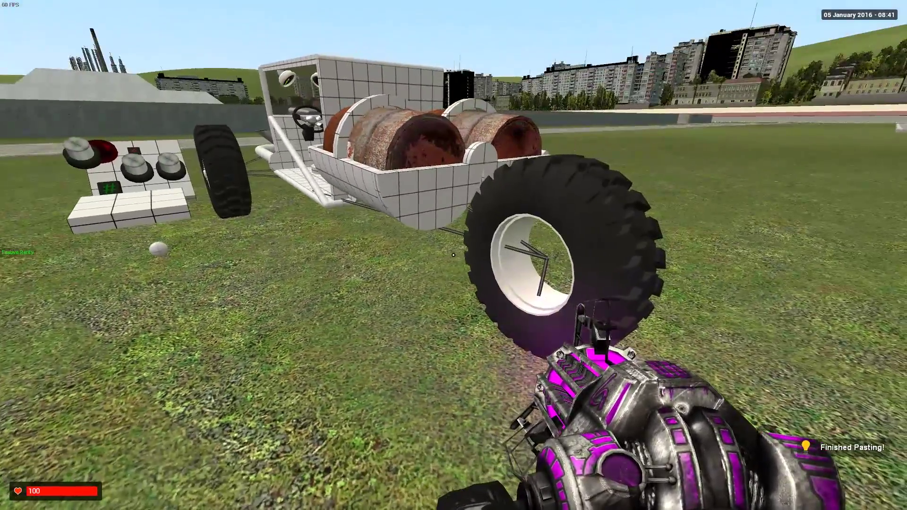
{"action": "key", "text": "a"}
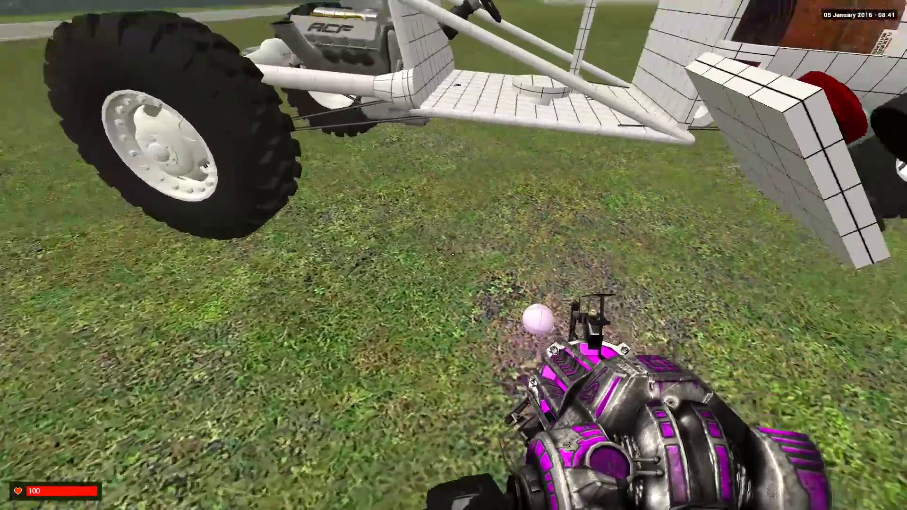
{"action": "key", "text": "w"}
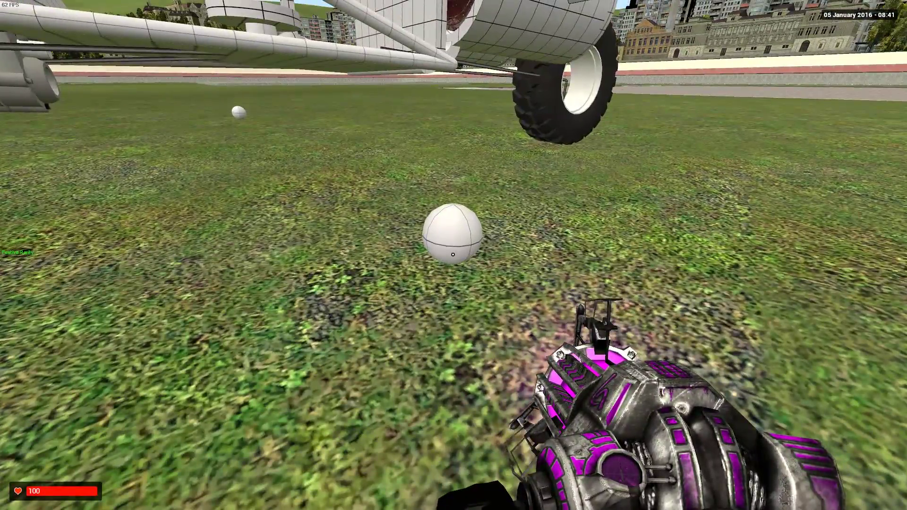
{"action": "key", "text": "s"}
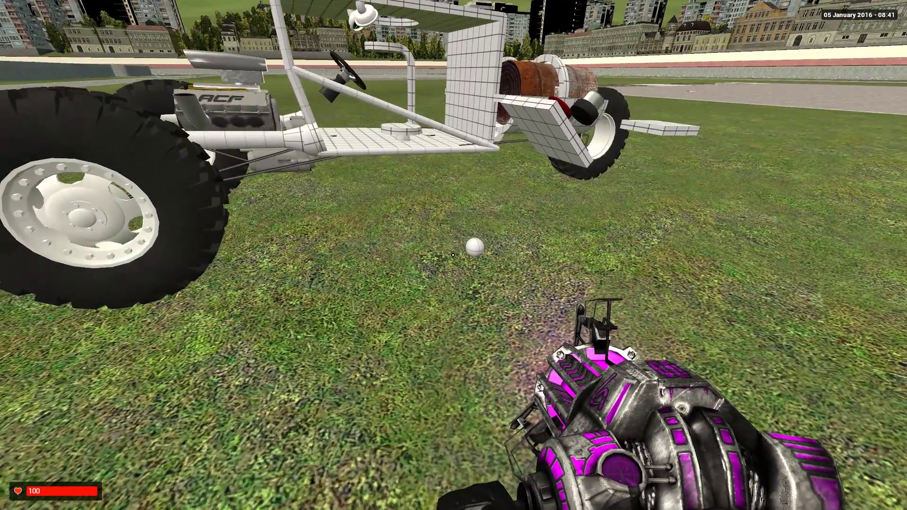
{"action": "key", "text": "a"}
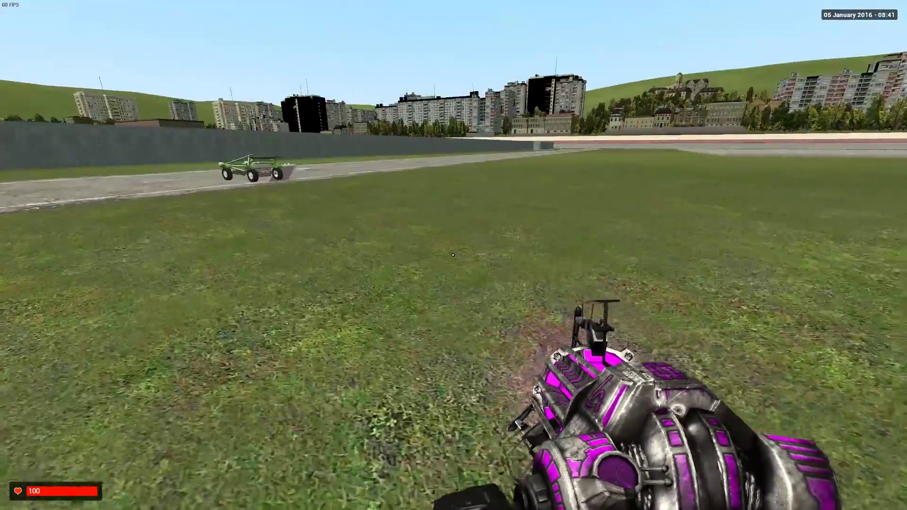
Unfreeze the green RC buggy and link a remote controller to the pod controller on its control plate.
{"action": "key", "text": "w"}
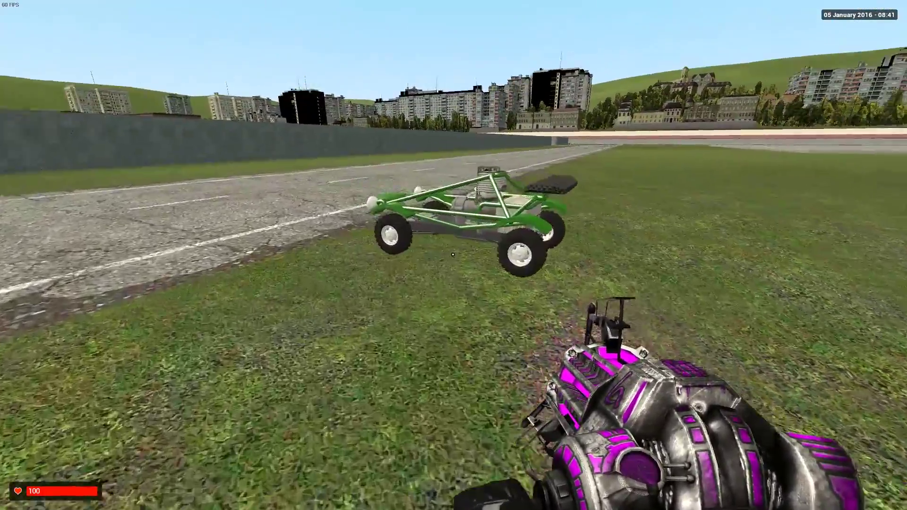
{"action": "key", "text": "r"}
{"action": "key", "text": "r"}
{"action": "key", "text": "s"}
{"action": "key", "text": "w"}
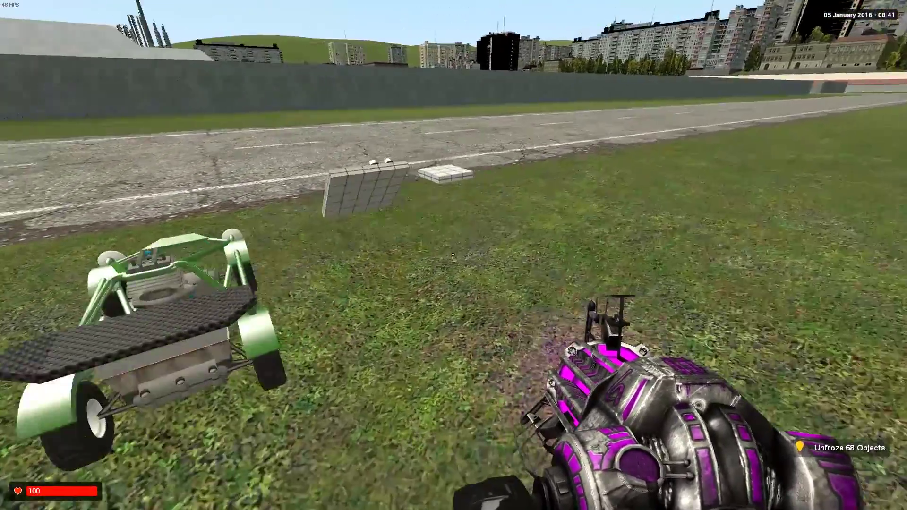
{"action": "key", "text": "d"}
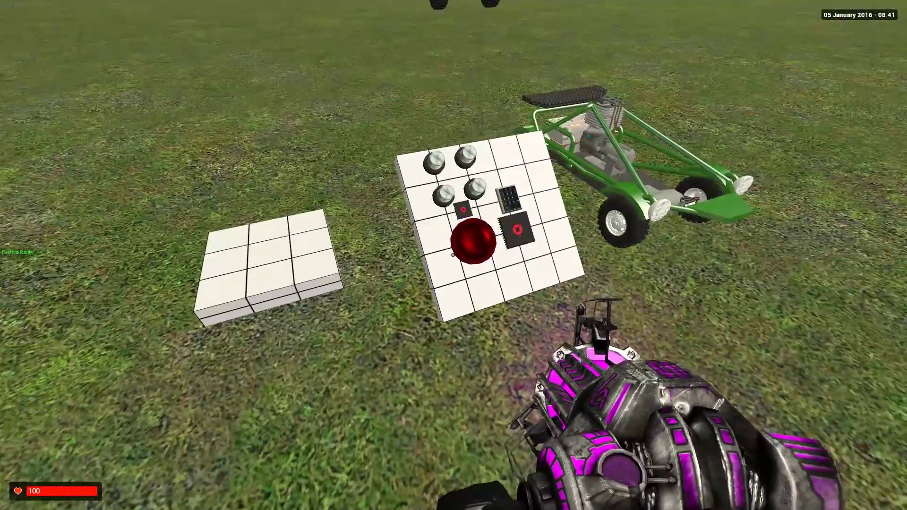
{"action": "key", "text": "e"}
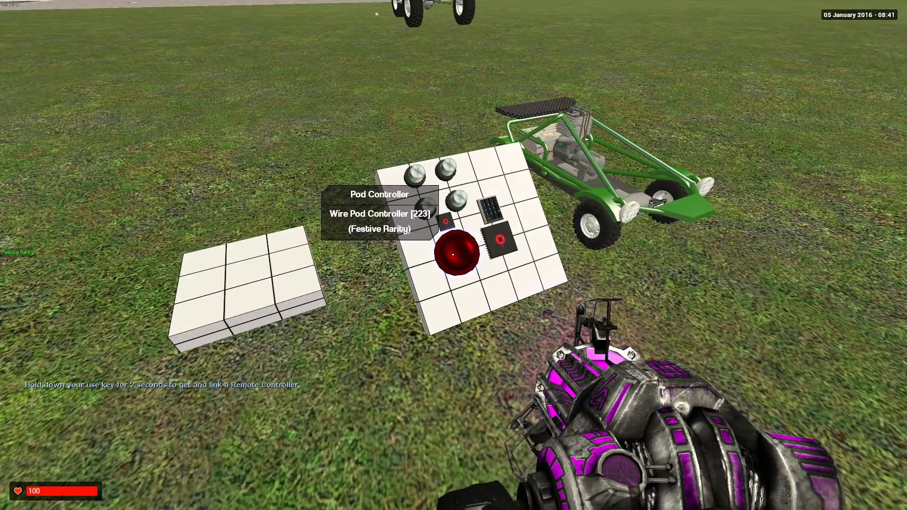
{"action": "left_click", "coordinate": [454, 255]}
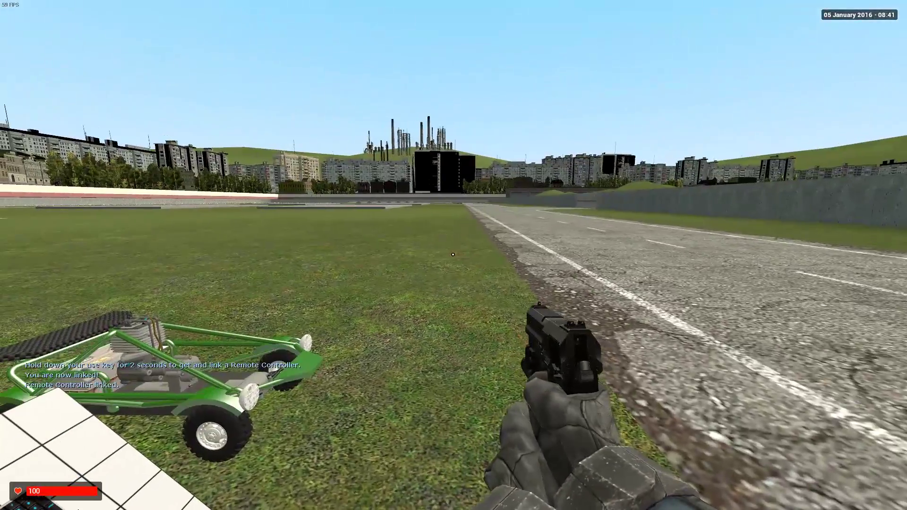
Drive the RC buggy by remote control across the grass and onto the road.
{"action": "key", "text": "w"}
{"action": "key", "text": "a"}
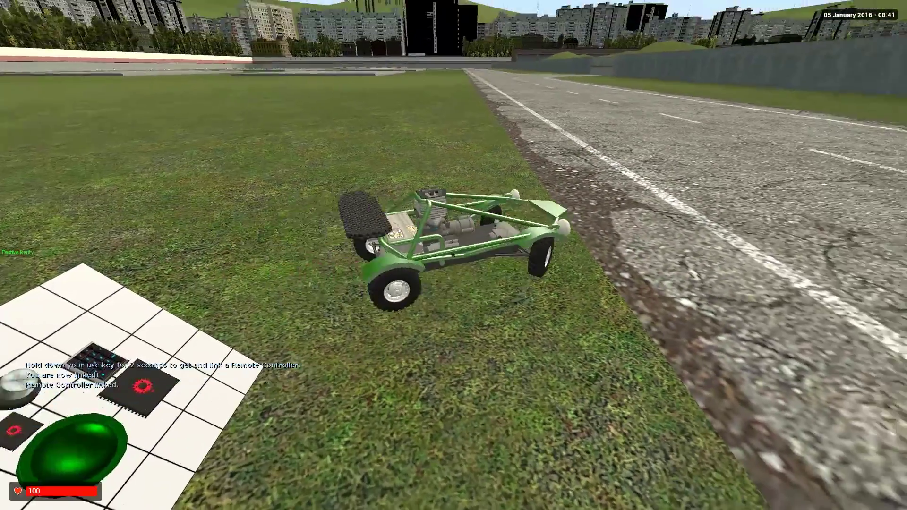
{"action": "key", "text": "d"}
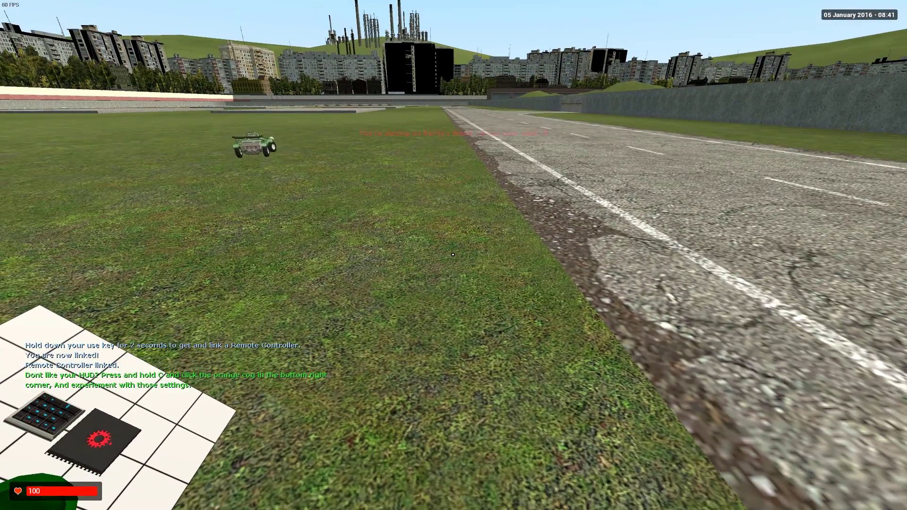
{"action": "key", "text": "a"}
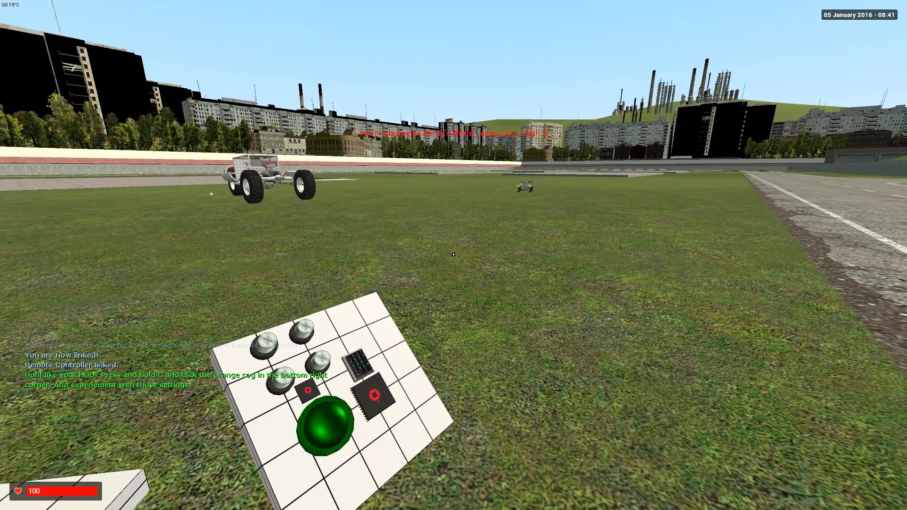
{"action": "key", "text": "w"}
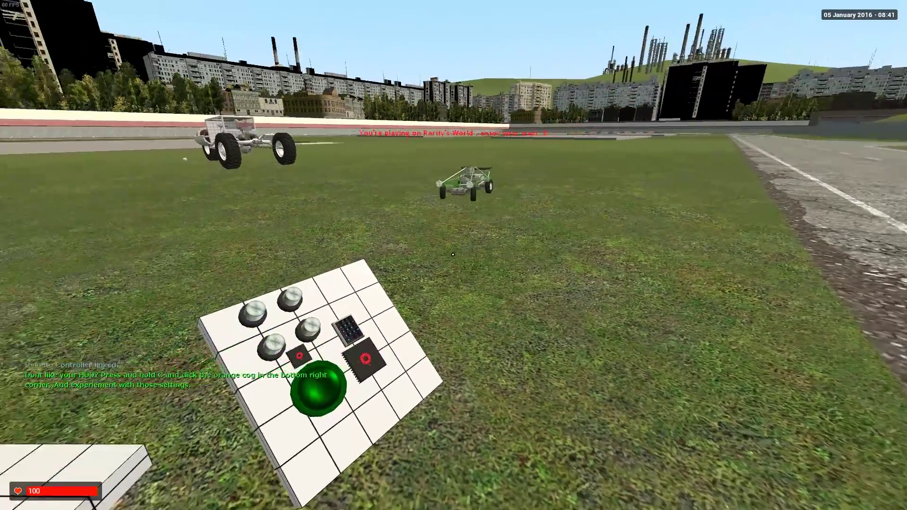
{"action": "key", "text": "w"}
{"action": "key", "text": "a"}
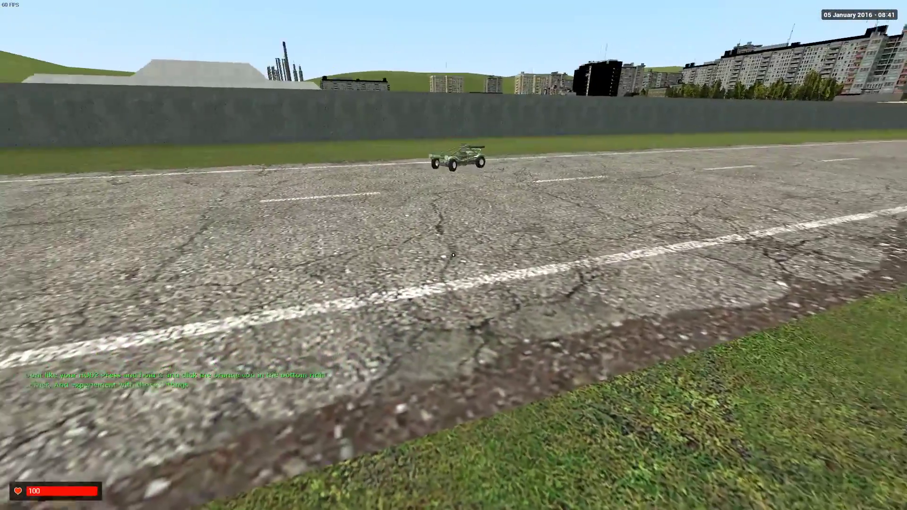
Stop the remote control of the RC buggy and undo its paste.
{"action": "key", "text": "2"}
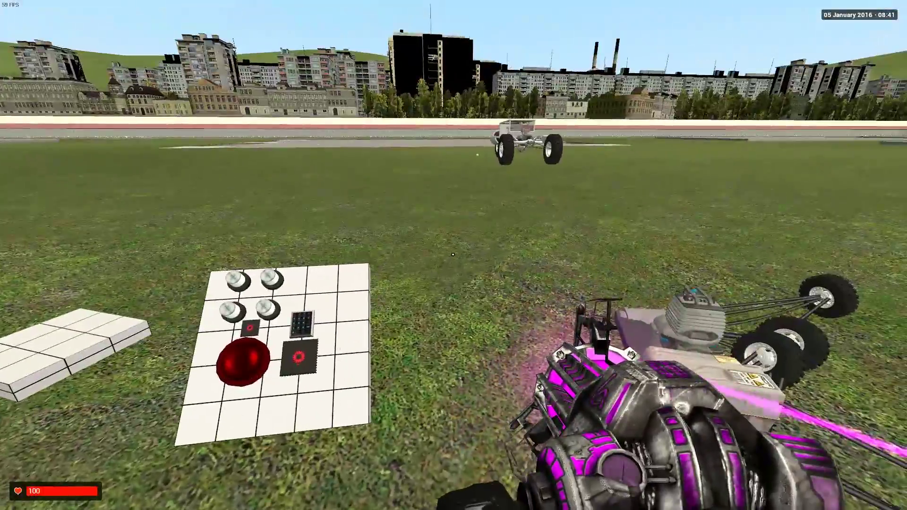
{"action": "key", "text": "z"}
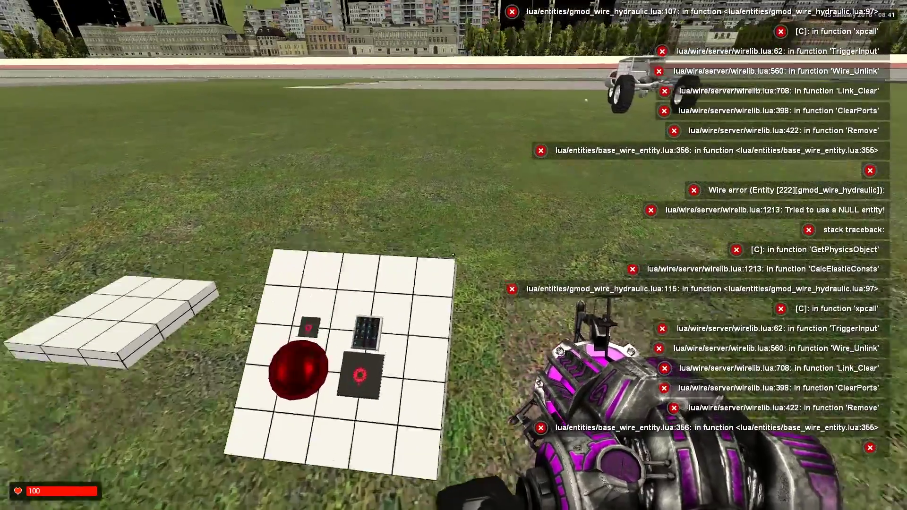
{"action": "key", "text": "w"}
{"action": "key", "text": "s"}
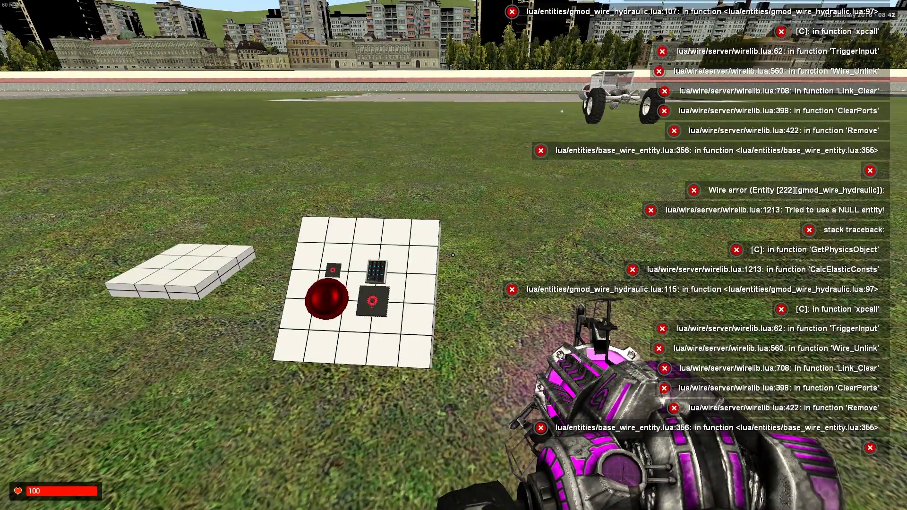
{"action": "key", "text": "w"}
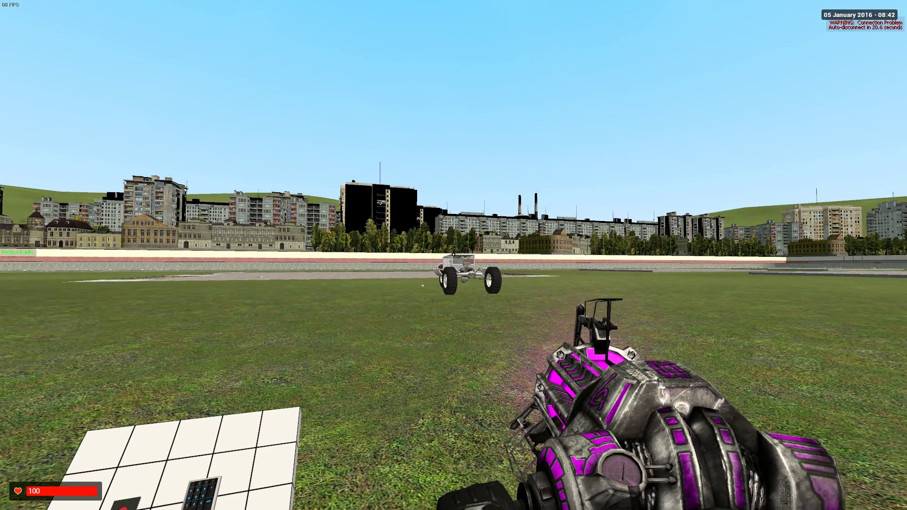
Get into the driver's seat of the unfrozen three-wheeler on the paved area.
{"action": "key", "text": "grave"}
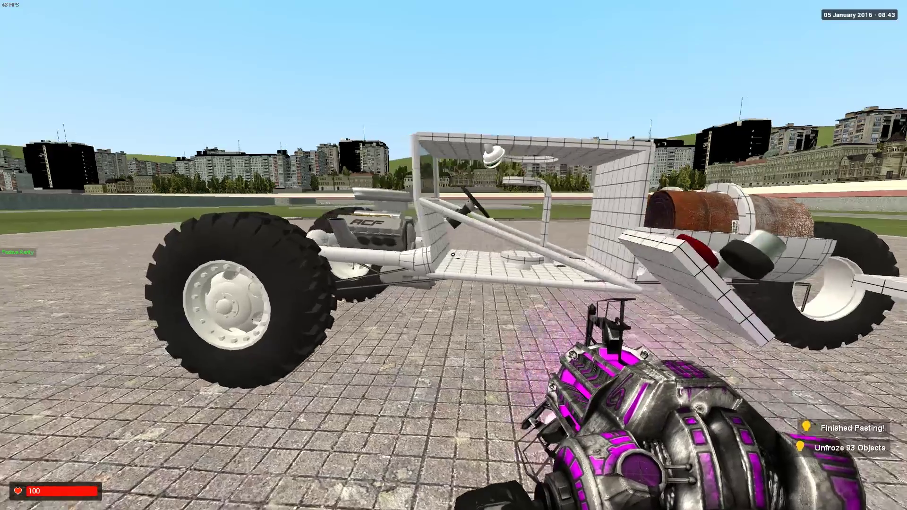
{"action": "key", "text": "w"}
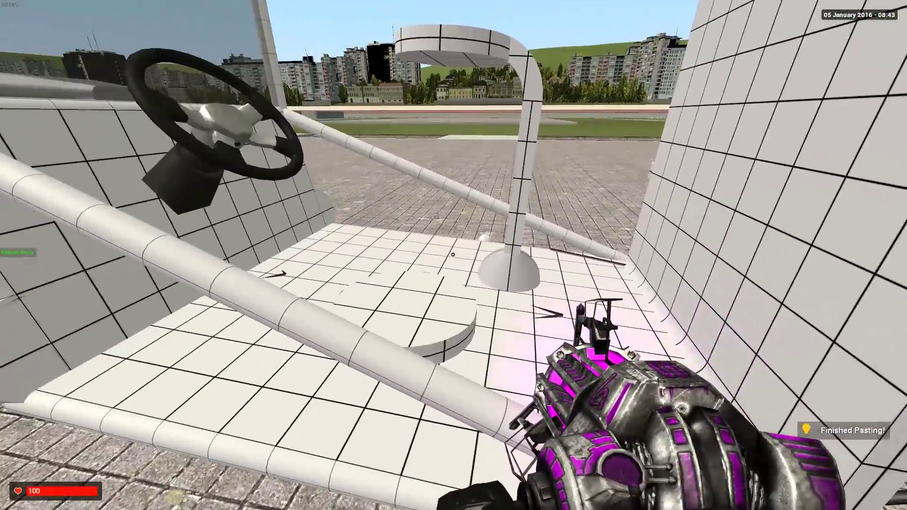
{"action": "key", "text": "6"}
{"action": "key", "text": "w"}
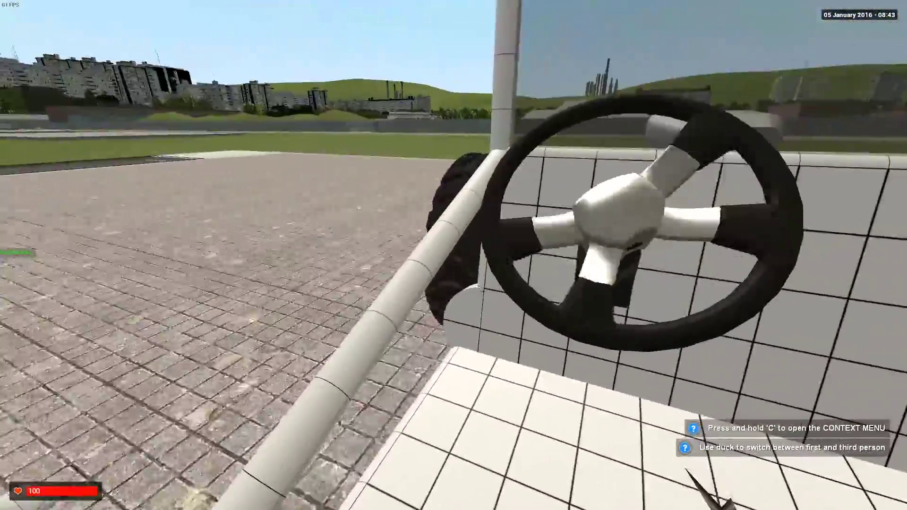
{"action": "key", "text": "e"}
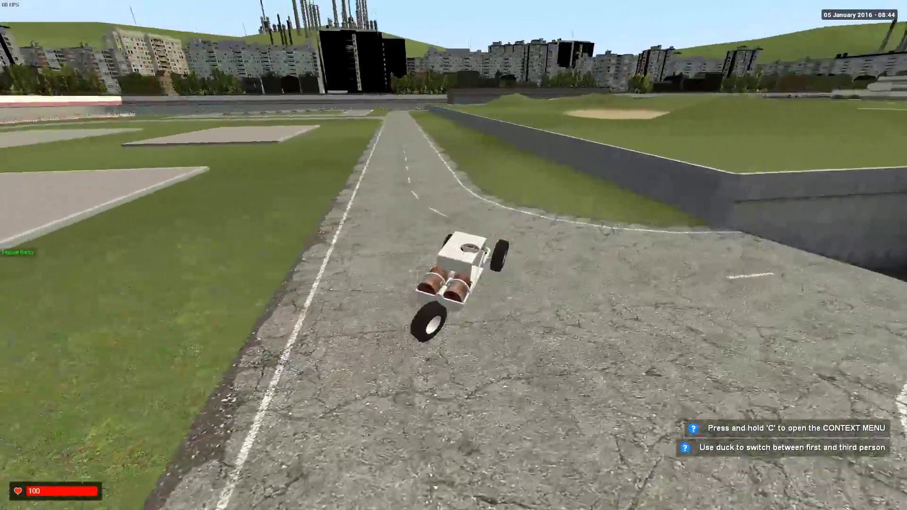
Test-drive the three-wheeler in third person along the track and back over the grass to the stair pits.
{"action": "key", "text": "ctrl"}
{"action": "key", "text": "ctrl"}
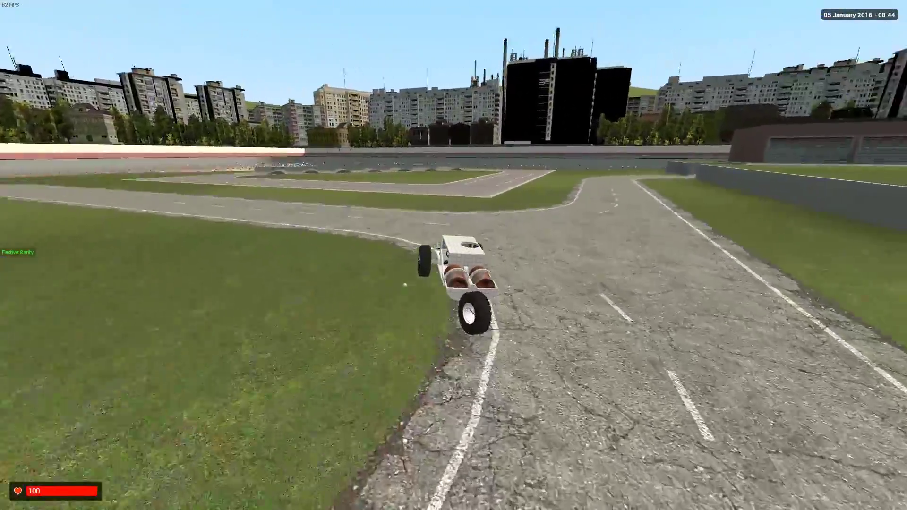
{"action": "key", "text": "w"}
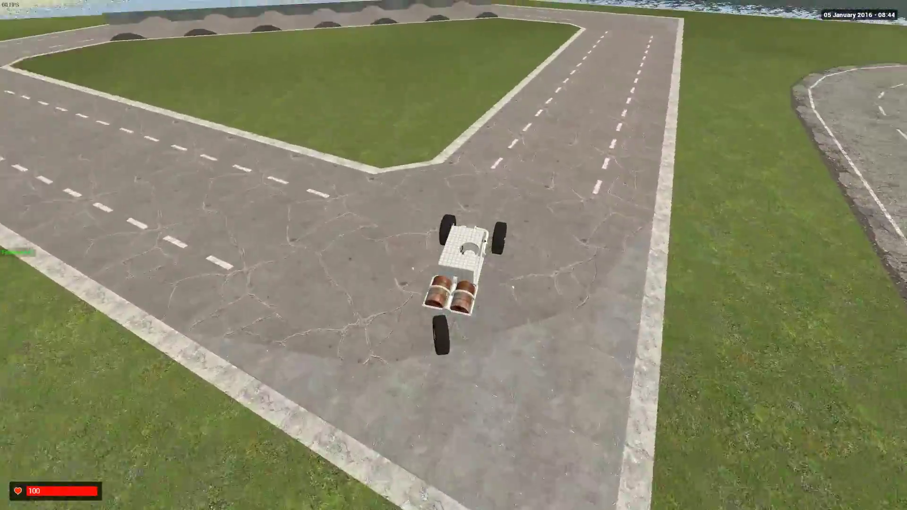
{"action": "key", "text": "d"}
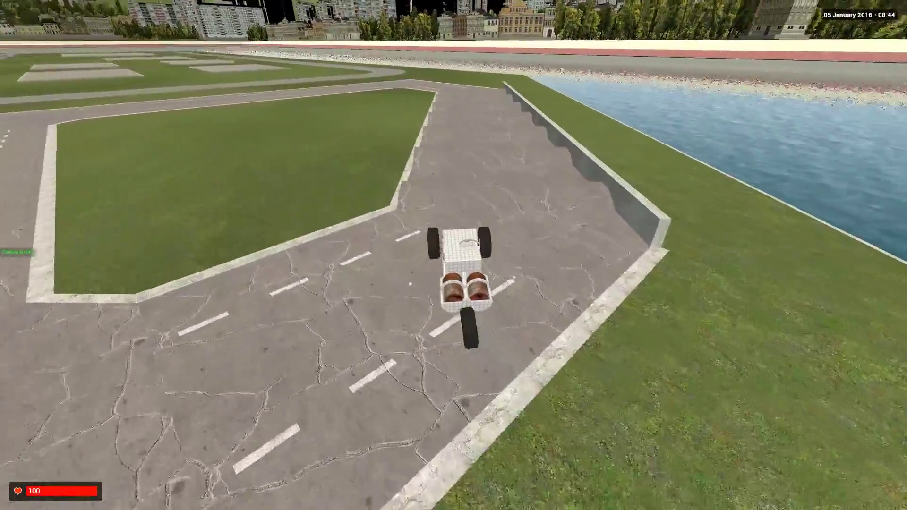
{"action": "key", "text": "w"}
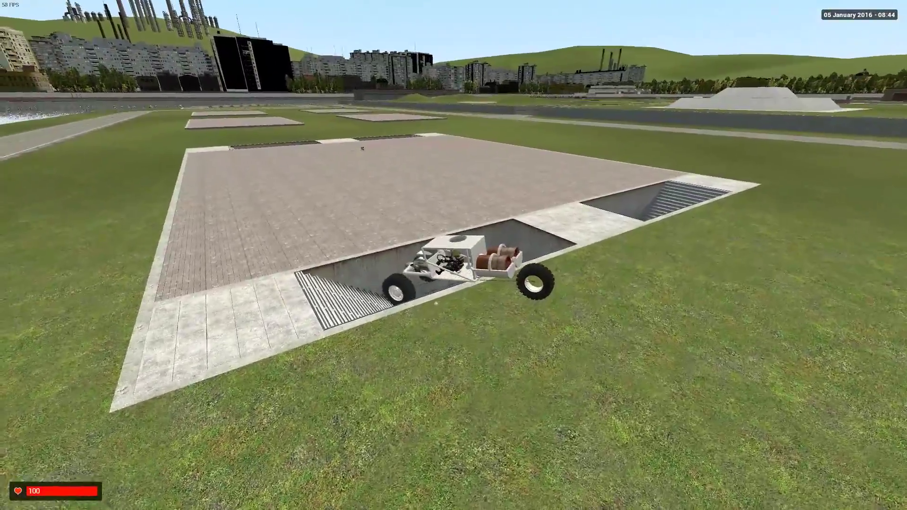
Undo the three-wheeler's paste and cross the paved area on foot to the stairwell at its edge.
{"action": "key", "text": "z"}
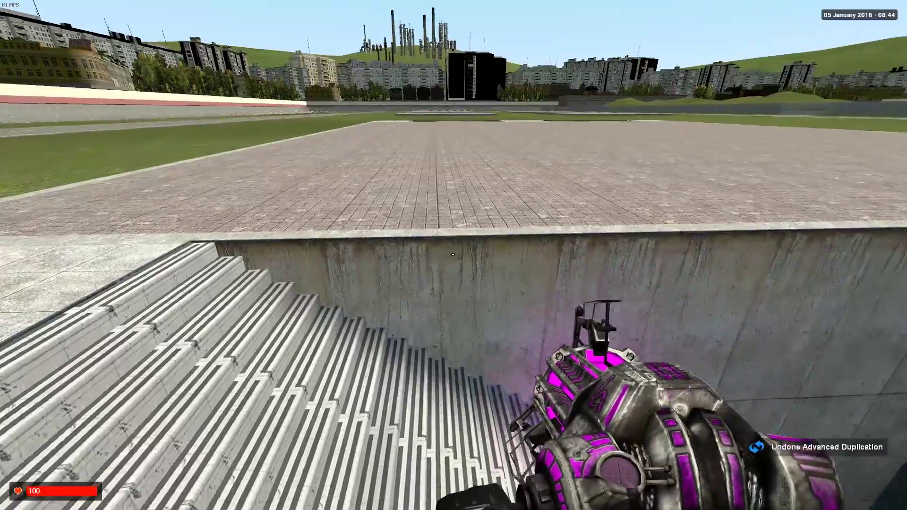
{"action": "key", "text": "w"}
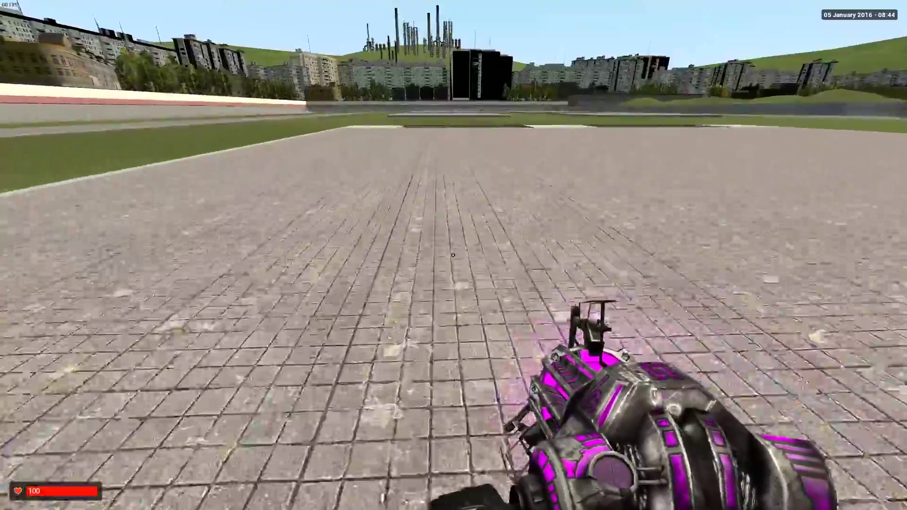
{"action": "key", "text": "w"}
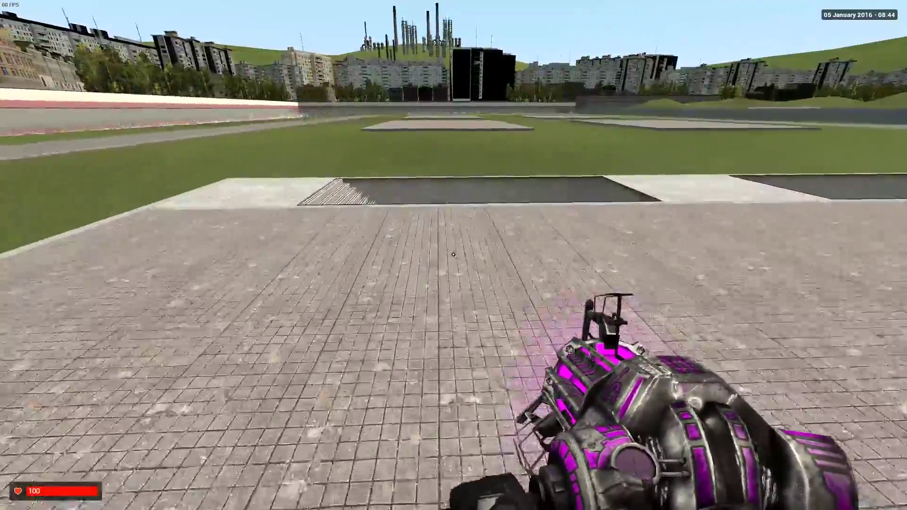
{"action": "key", "text": "w"}
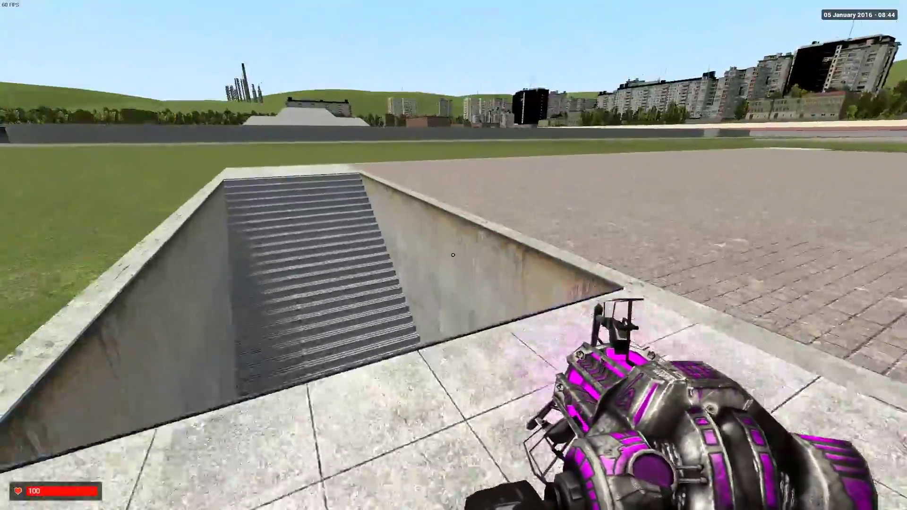